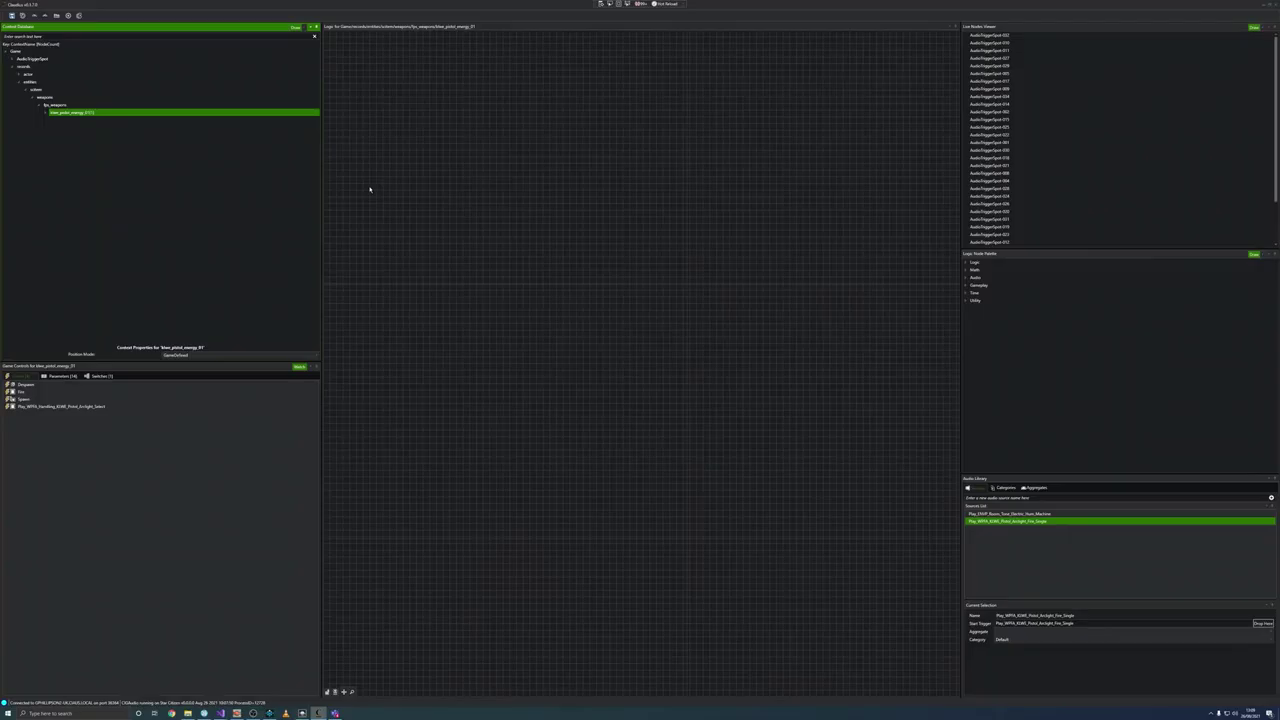
Step: Add a Receive Event node to the pistol's logic graph and set its event to Fire
right_click(370, 189)
click(401, 242)
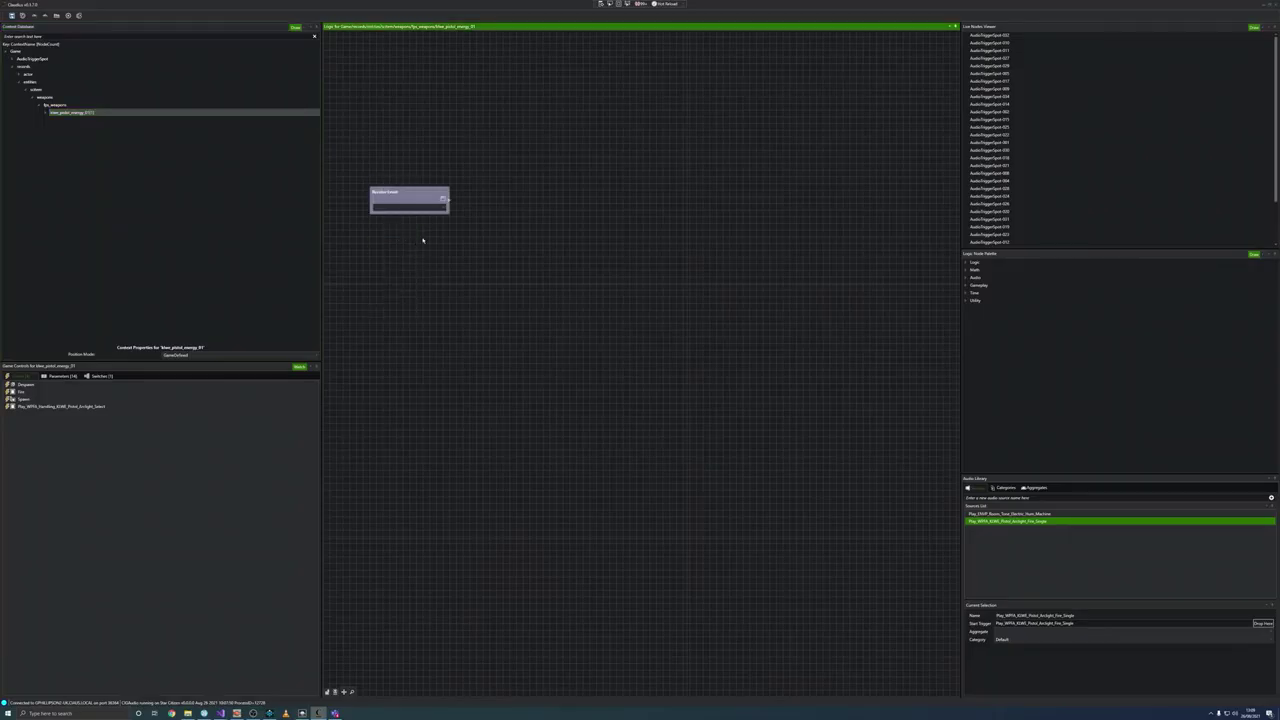
click(421, 210)
click(391, 245)
Step: Create an audio source named Test with a start trigger, and connect an Audio Source node playing it to the Fire event
right_click(542, 196)
click(656, 441)
click(1271, 497)
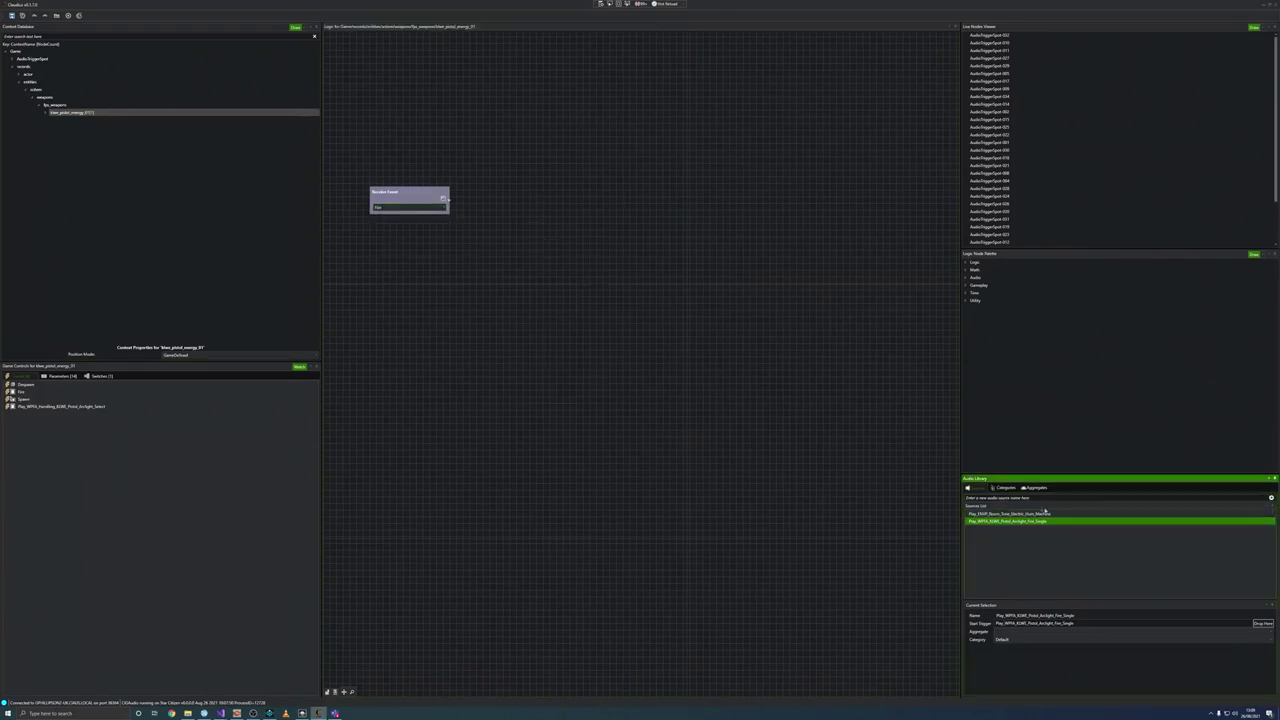
click(1271, 497)
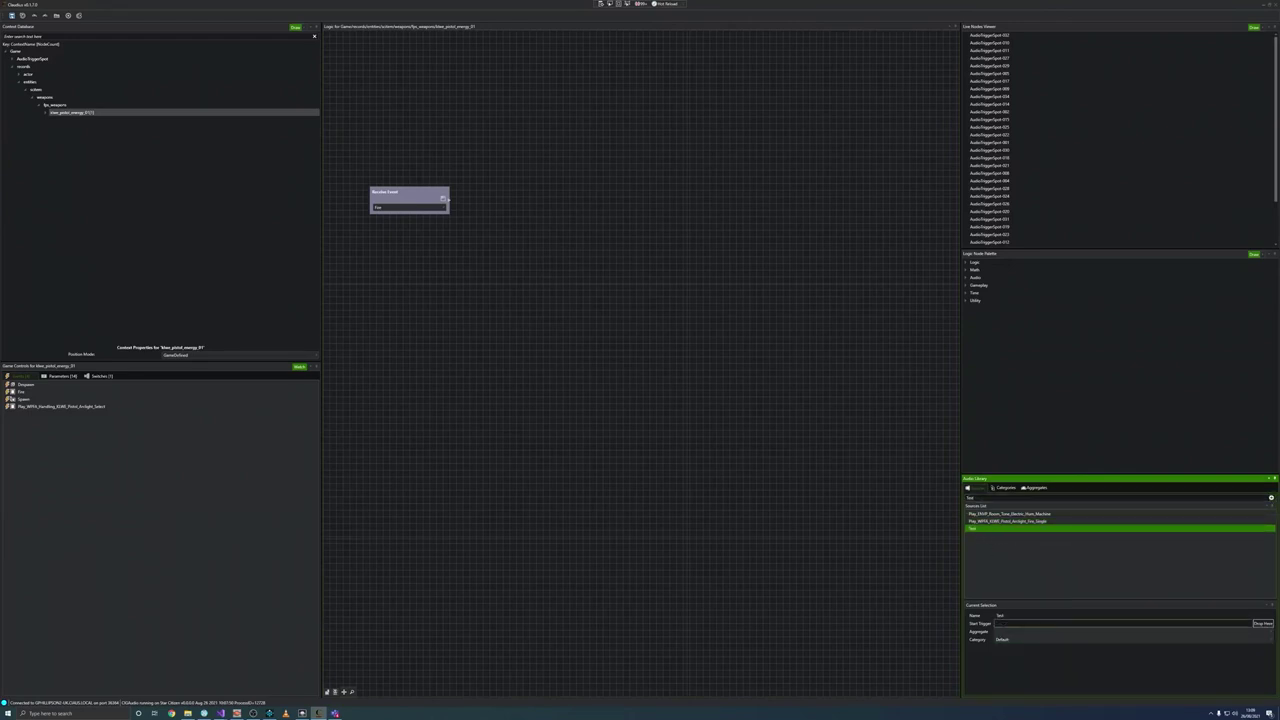
text(Play_Zmp)
right_click(507, 196)
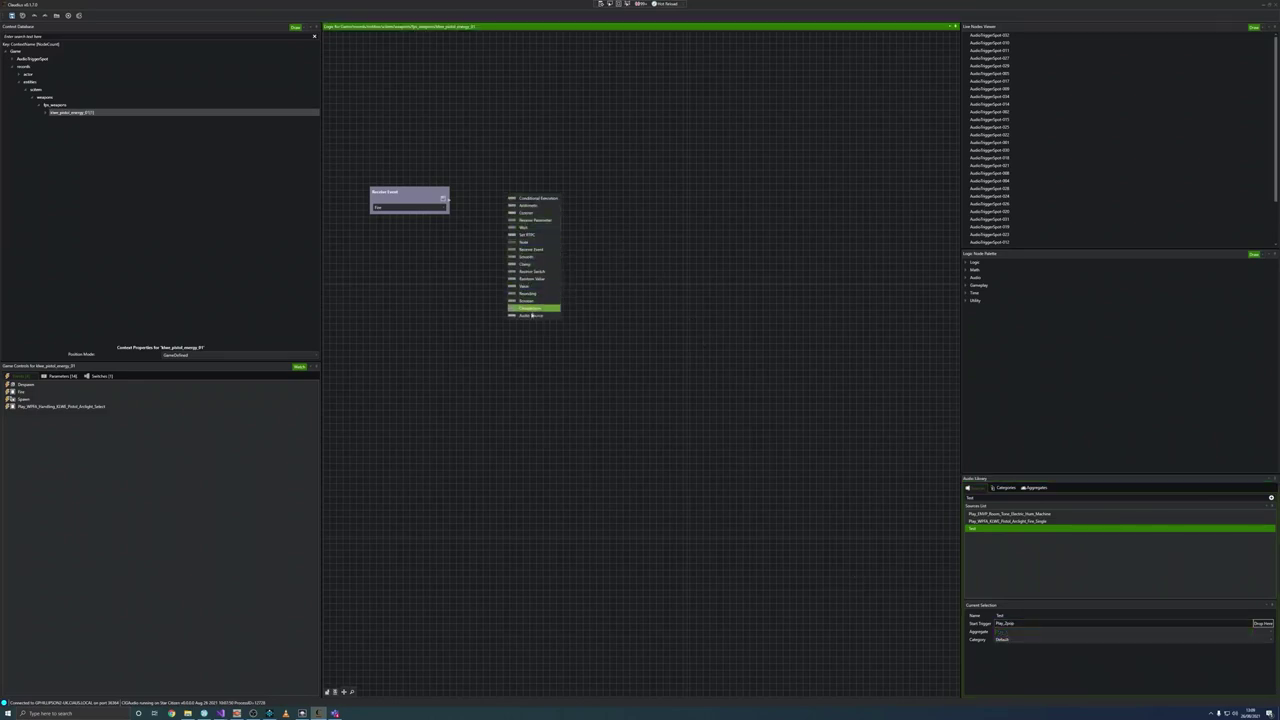
click(531, 315)
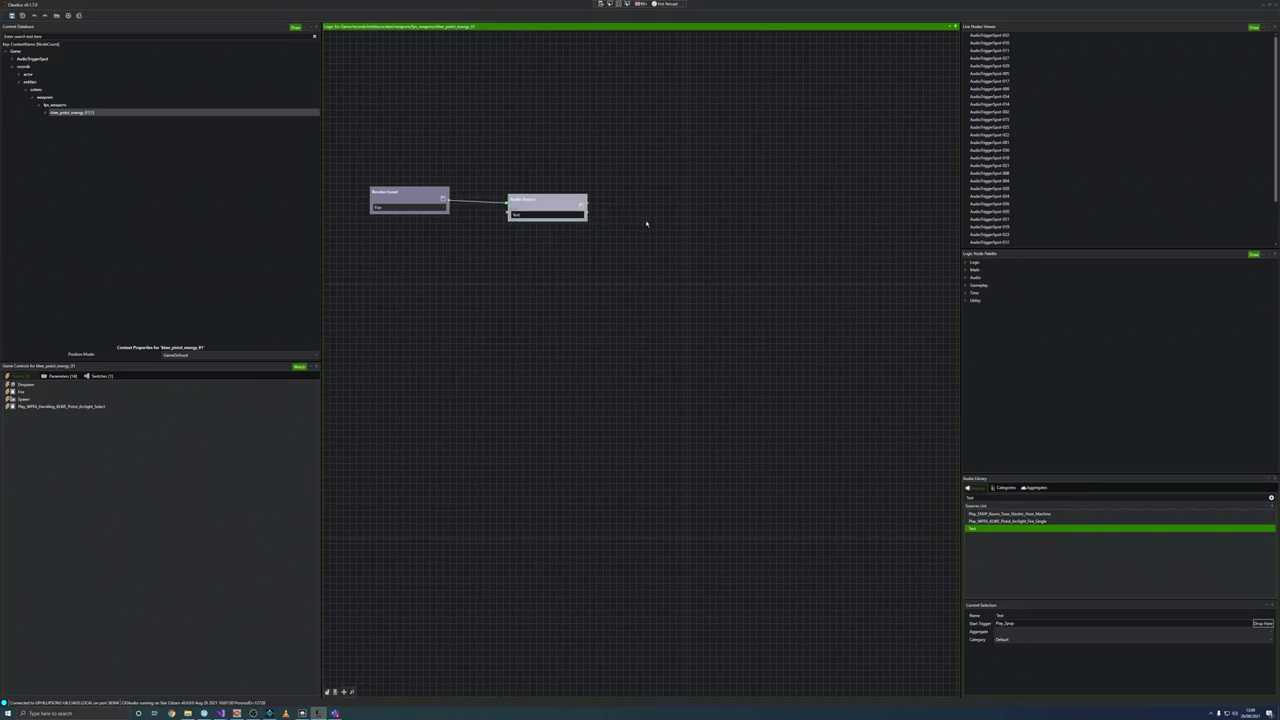
Step: Switch to the Sandbox Editor and walk the armed player character forward in the test level
key(alt+Tab)
key(alt+Tab)
key(alt+Tab)
key(w)
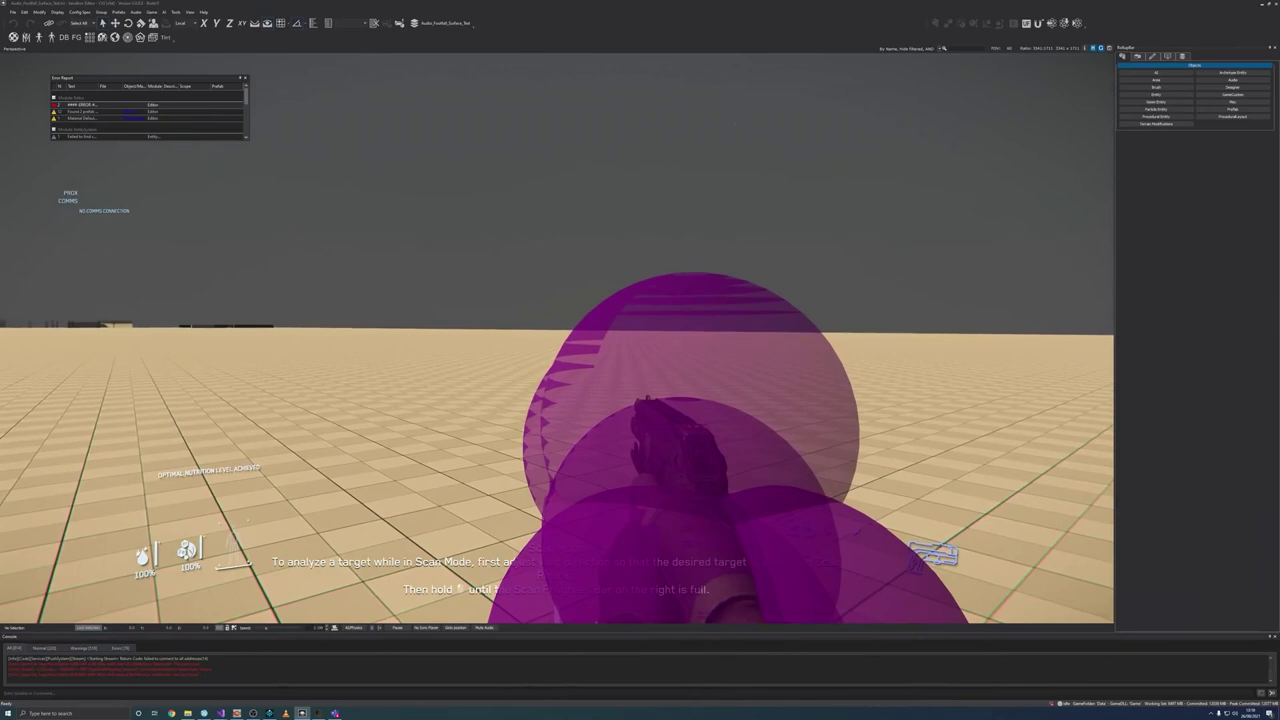
Step: Switch to Visual Studio and examine the event and parameter lookup functions in CIGAudioContext.cpp
key(alt+Tab)
key(alt+Tab)
key(alt+Tab)
key(alt+Tab)
key(alt+Tab)
key(alt+Tab)
scroll(600, 310, up, 1)
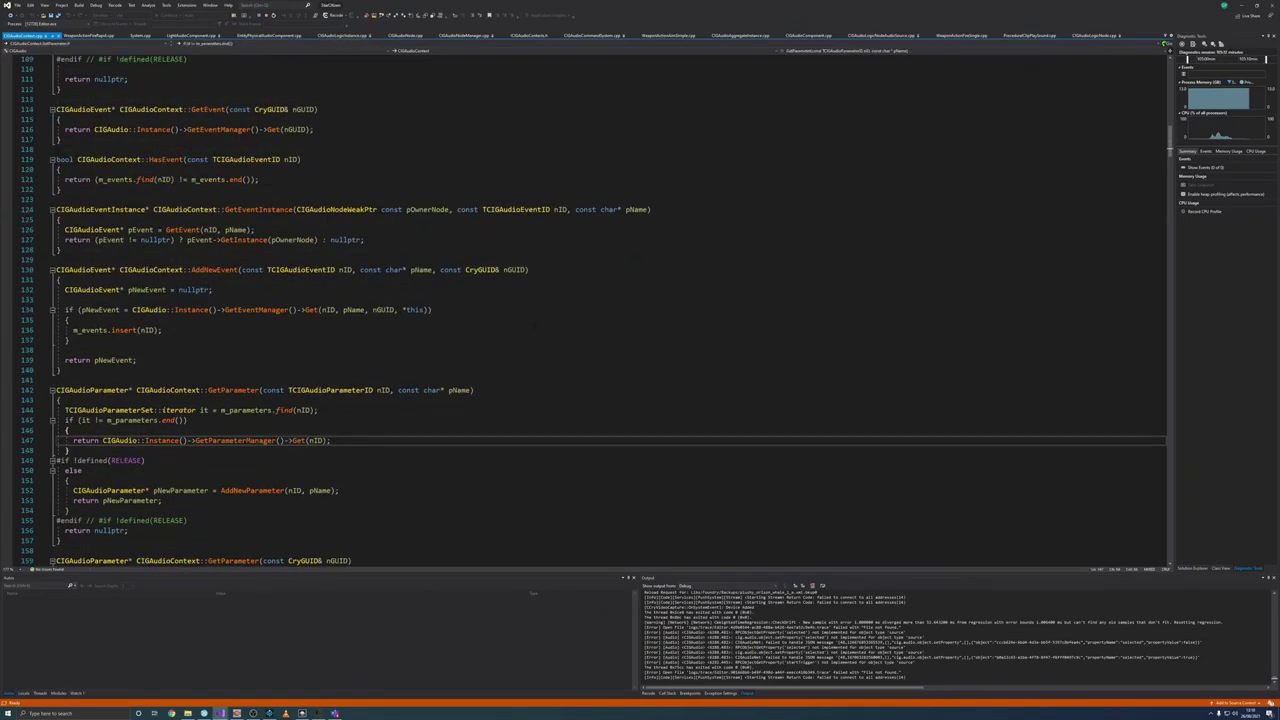
scroll(600, 310, up, 3)
scroll(600, 310, down, 3)
scroll(533, 322, down, 8)
scroll(516, 363, down, 3)
Step: Return to the Sandbox Editor, change to the third-person camera at a greater distance, and run the character around the level
key(alt+Tab)
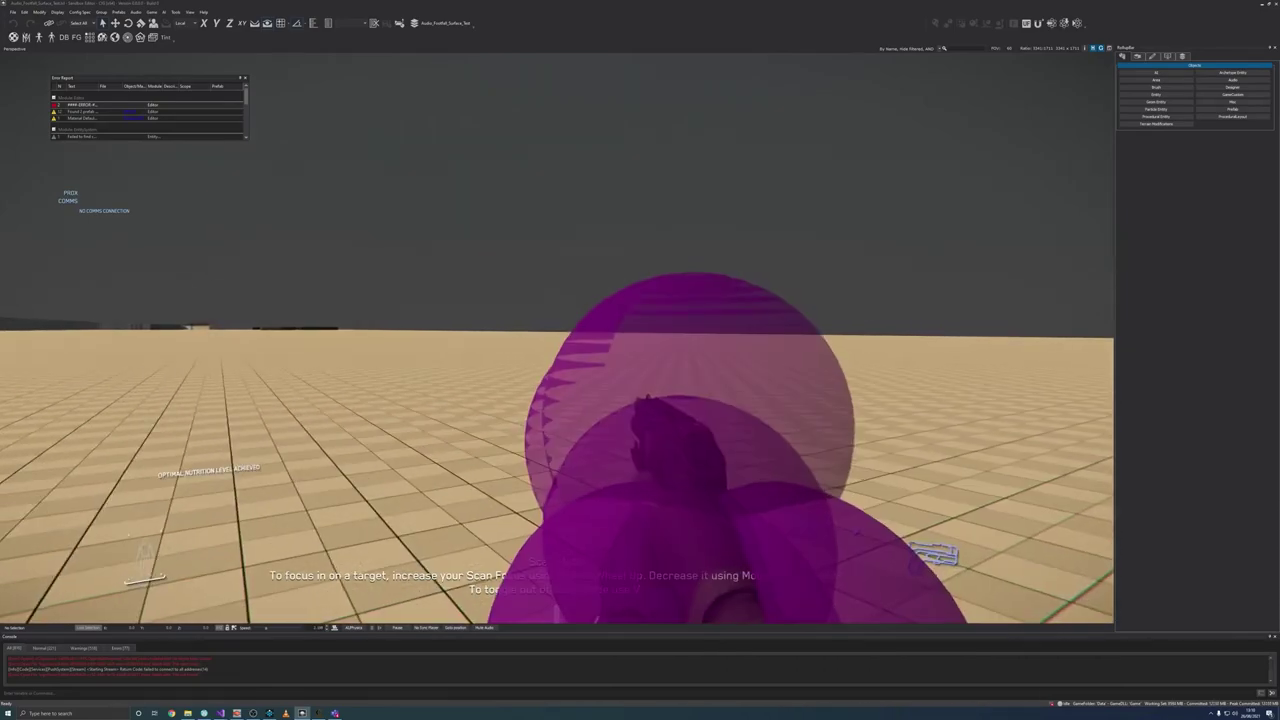
key(F4)
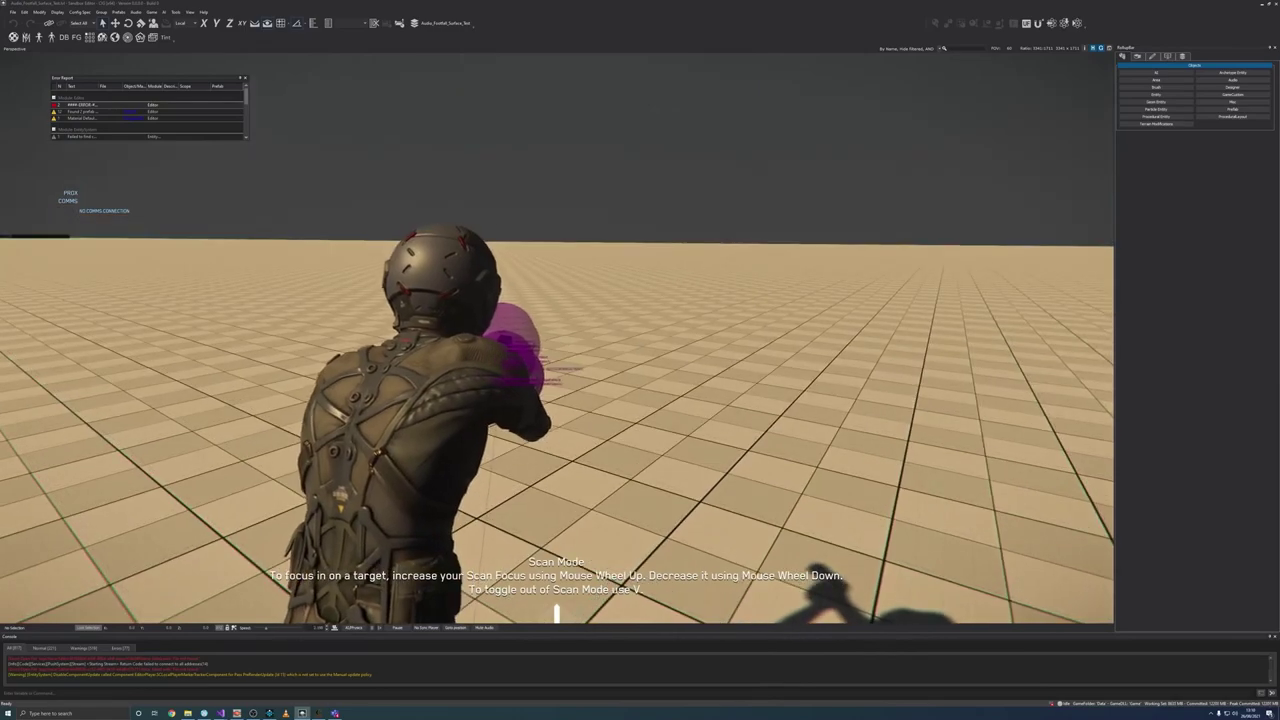
scroll(557, 340, down, 5)
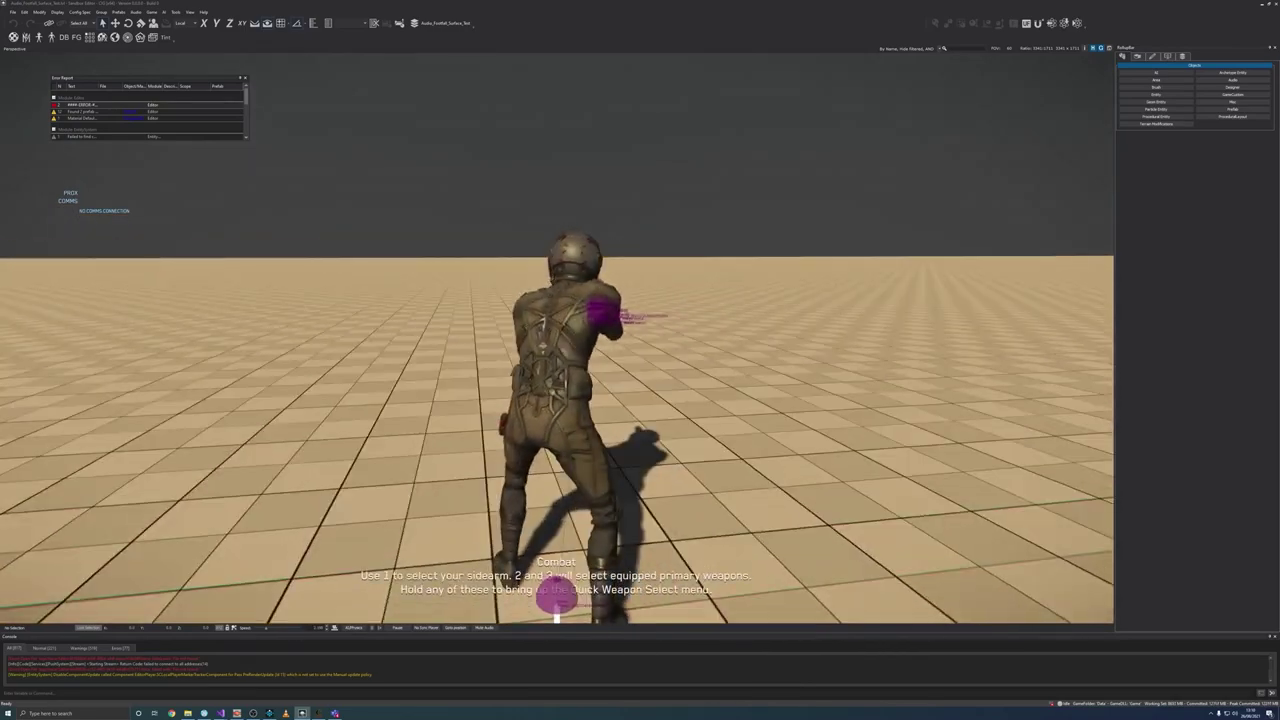
key(w)
key(w)
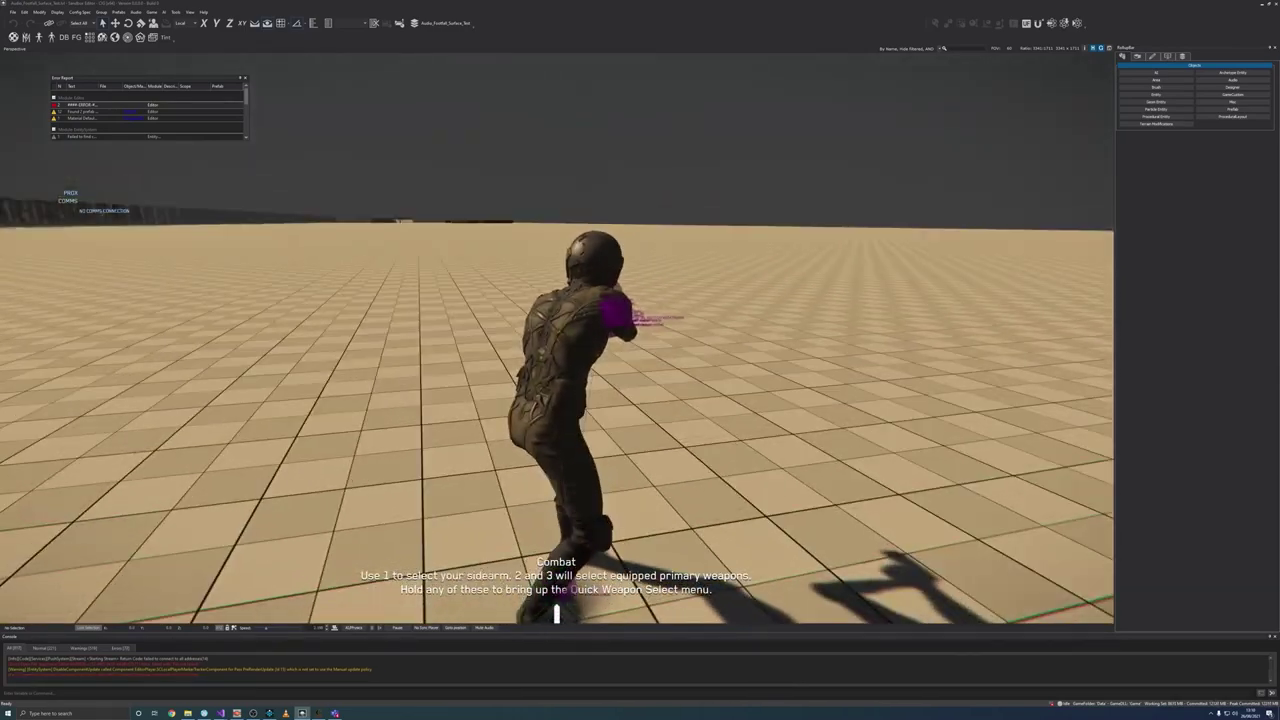
key(w)
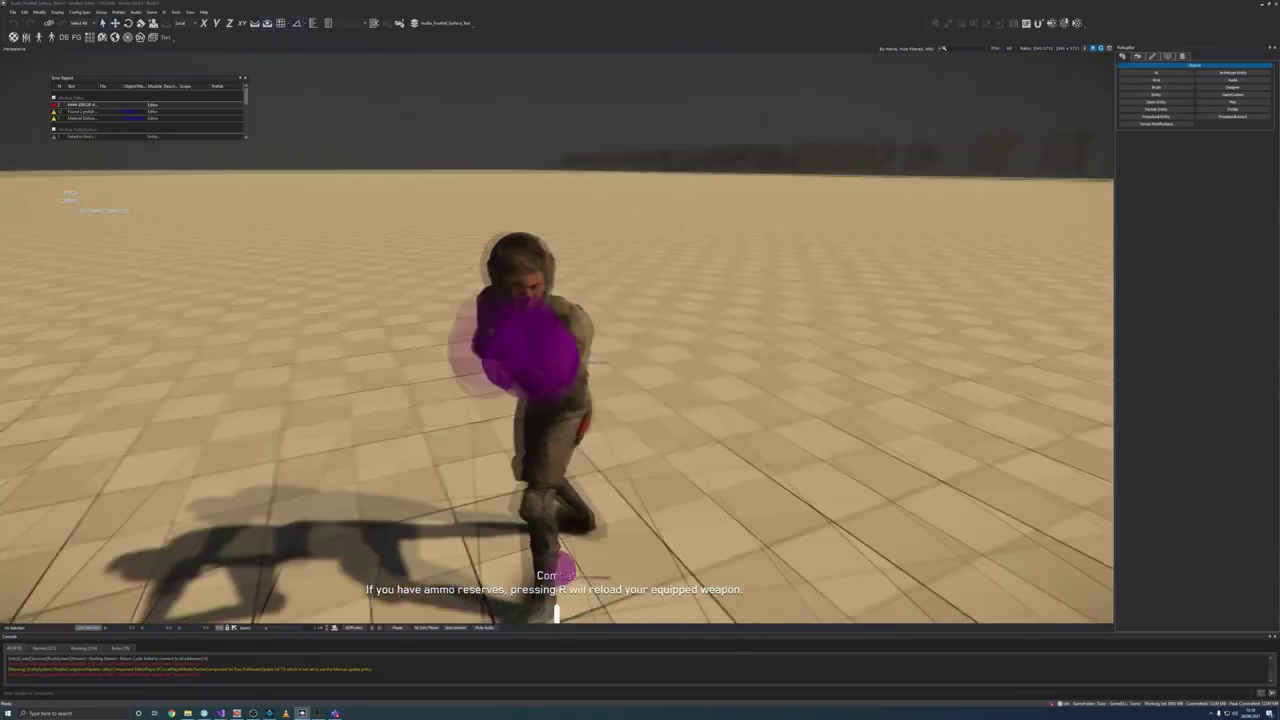
Step: Switch to Visual Studio and review the GetEvent, AddNewEvent and GetParameter functions in CIGAudioContext.cpp
key(alt+Tab)
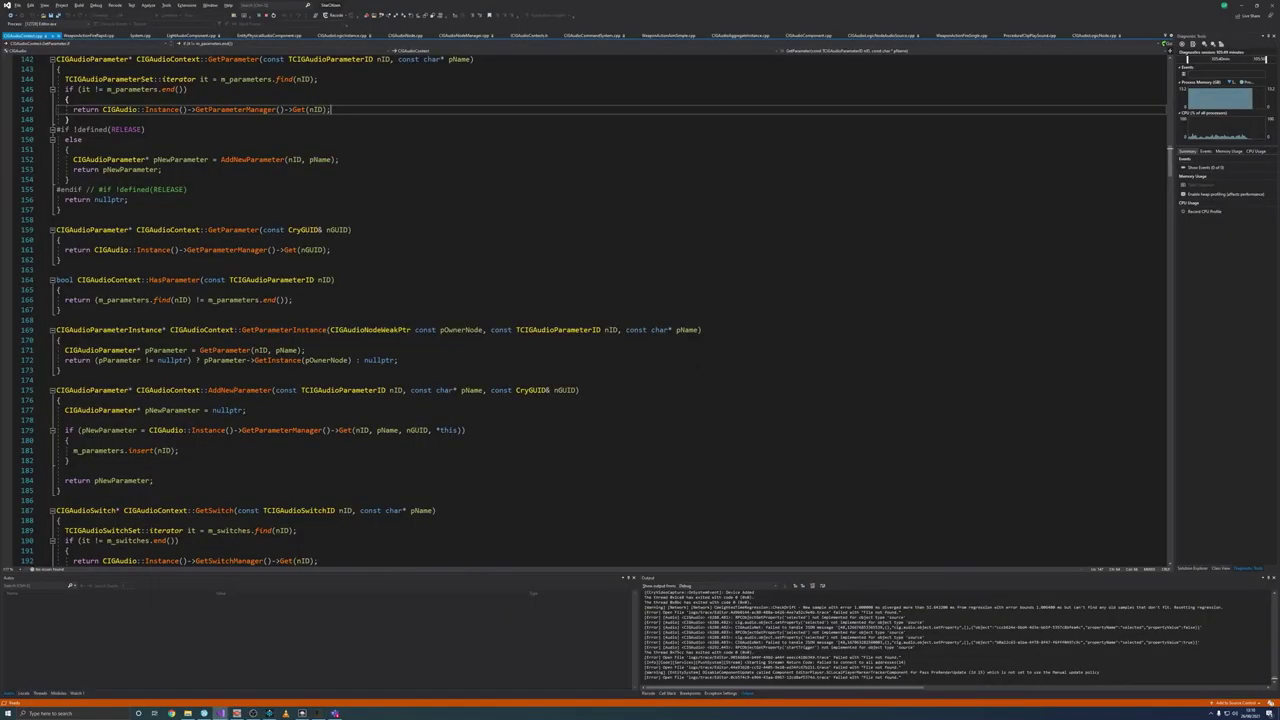
click(516, 366)
scroll(516, 366, up, 2)
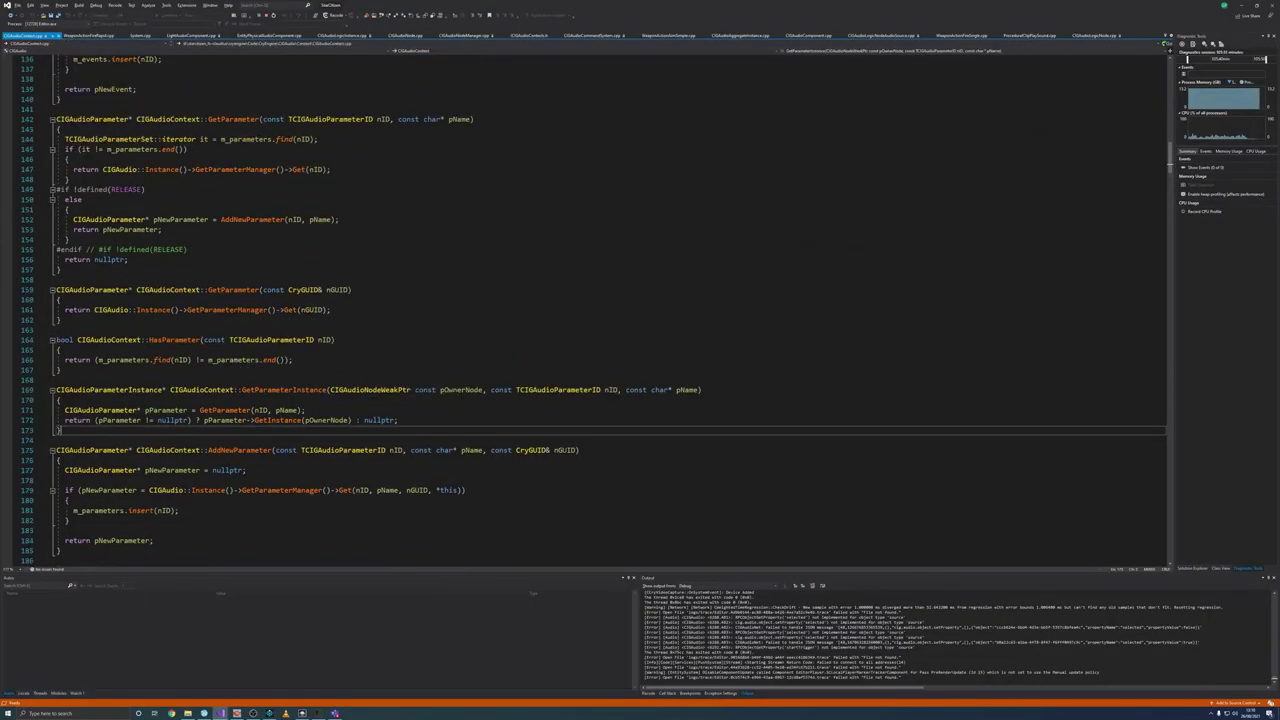
scroll(515, 363, up, 11)
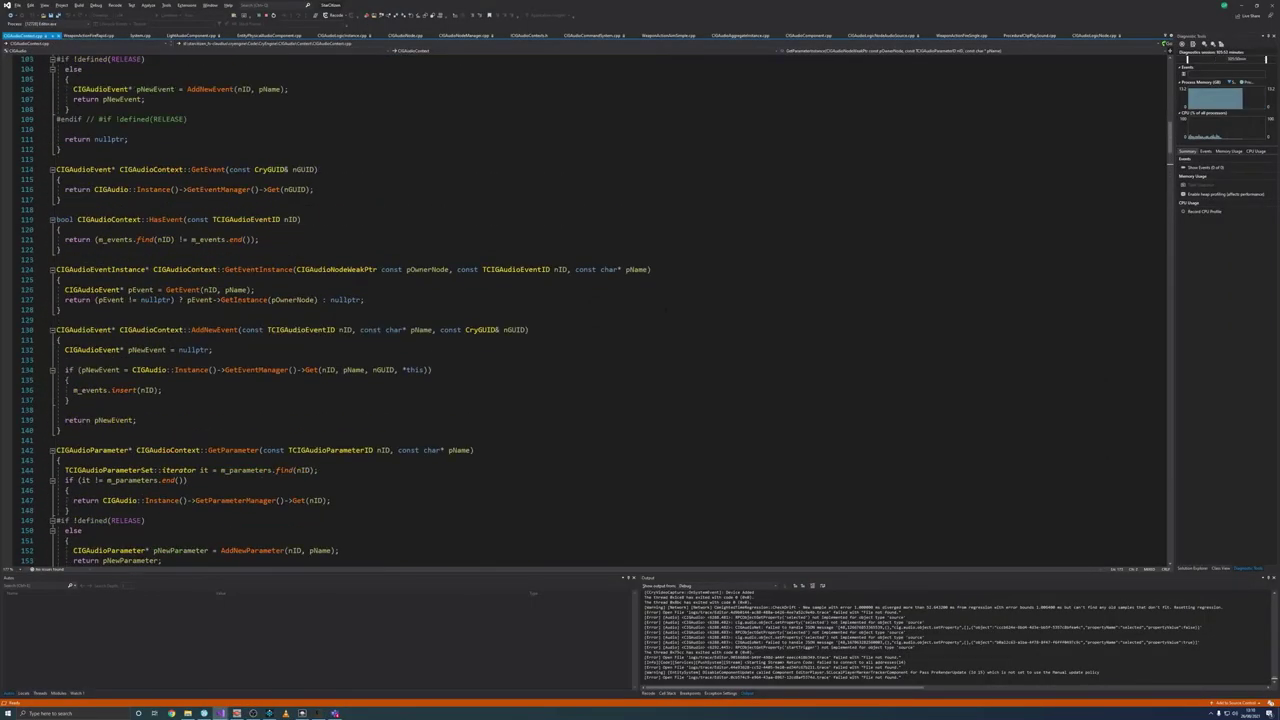
scroll(648, 311, down, 5)
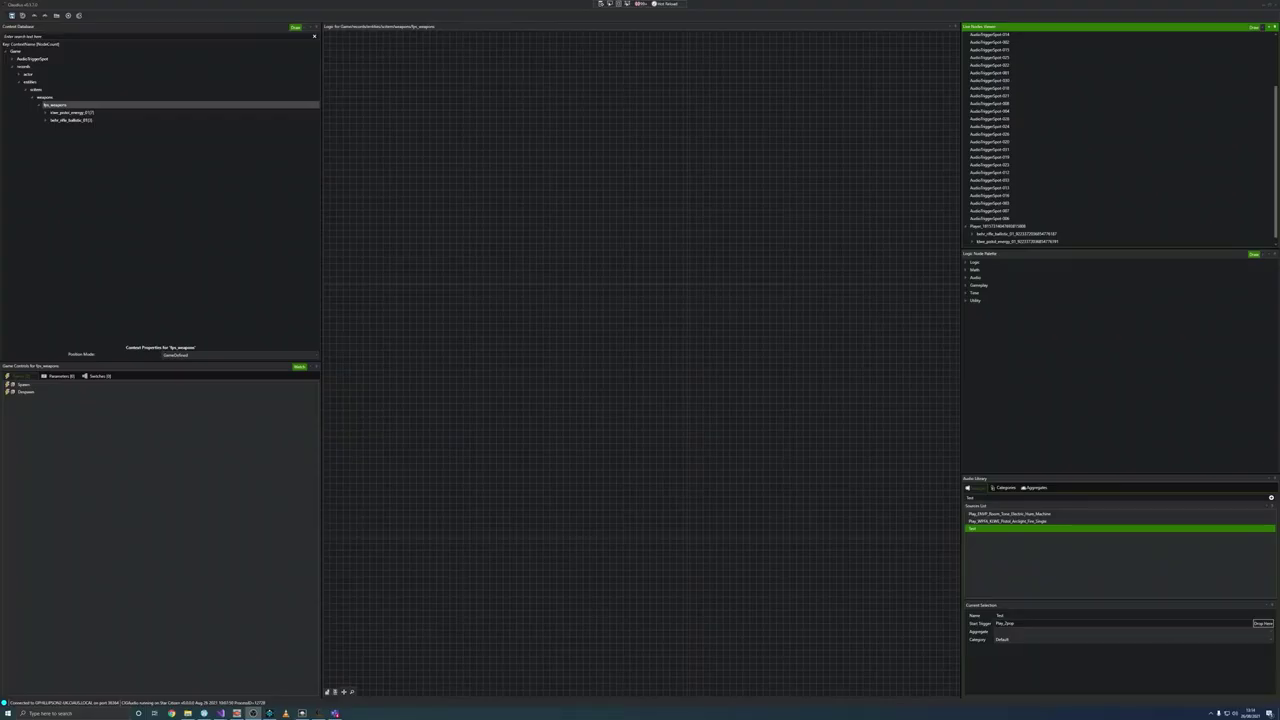
Step: Select the klwe_pistol_energy_01 context in Claudius, and draw the character's sidearm in the Sandbox Editor
click(75, 112)
key(super+Tab)
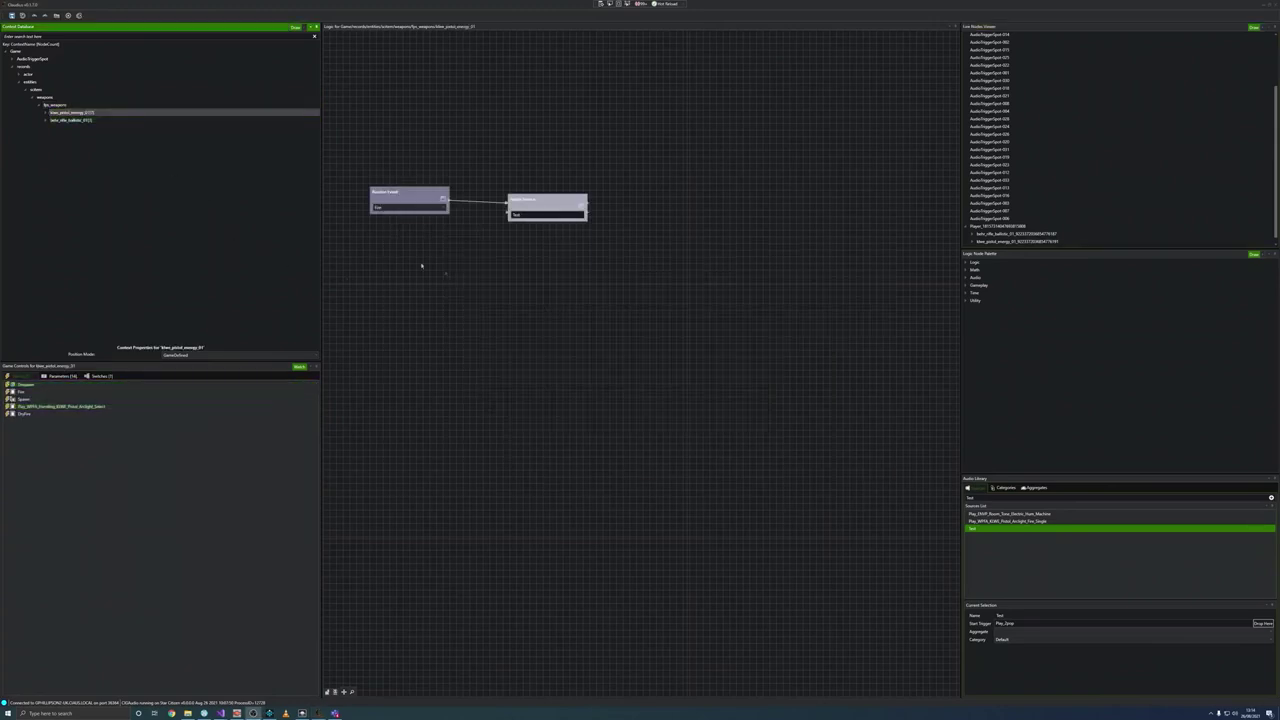
key(alt+Tab)
key(alt+Tab)
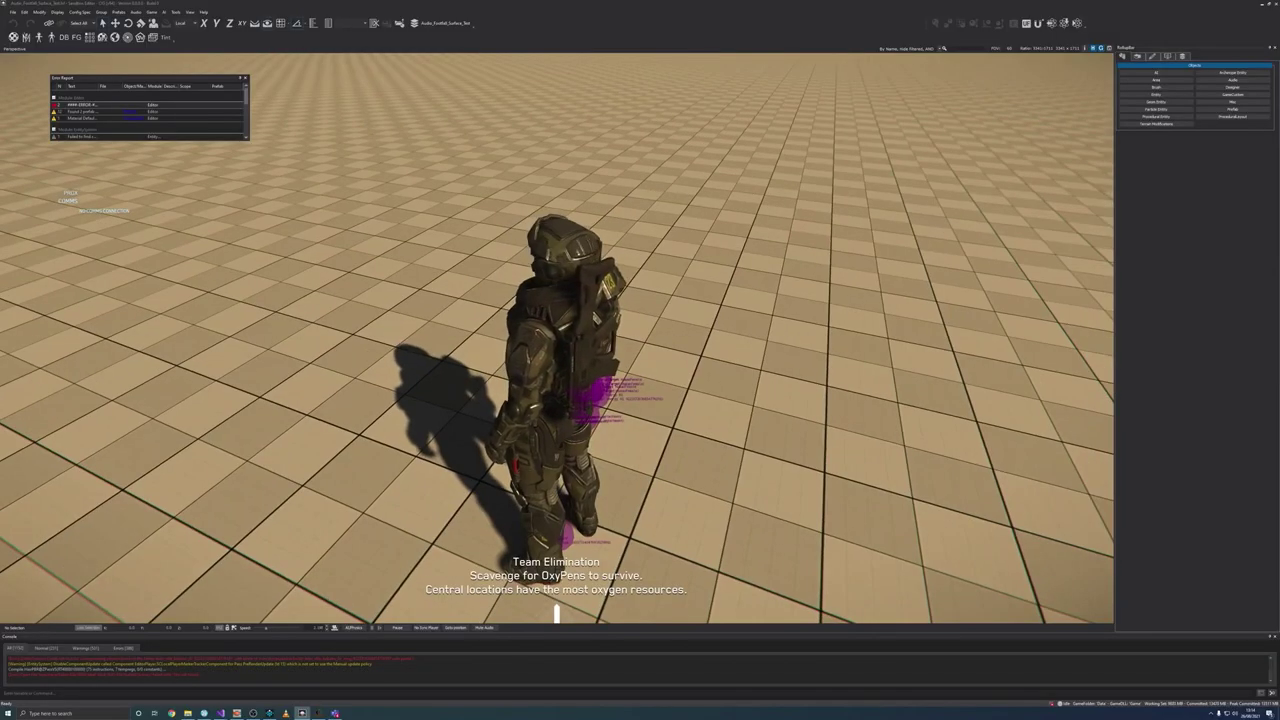
key(1)
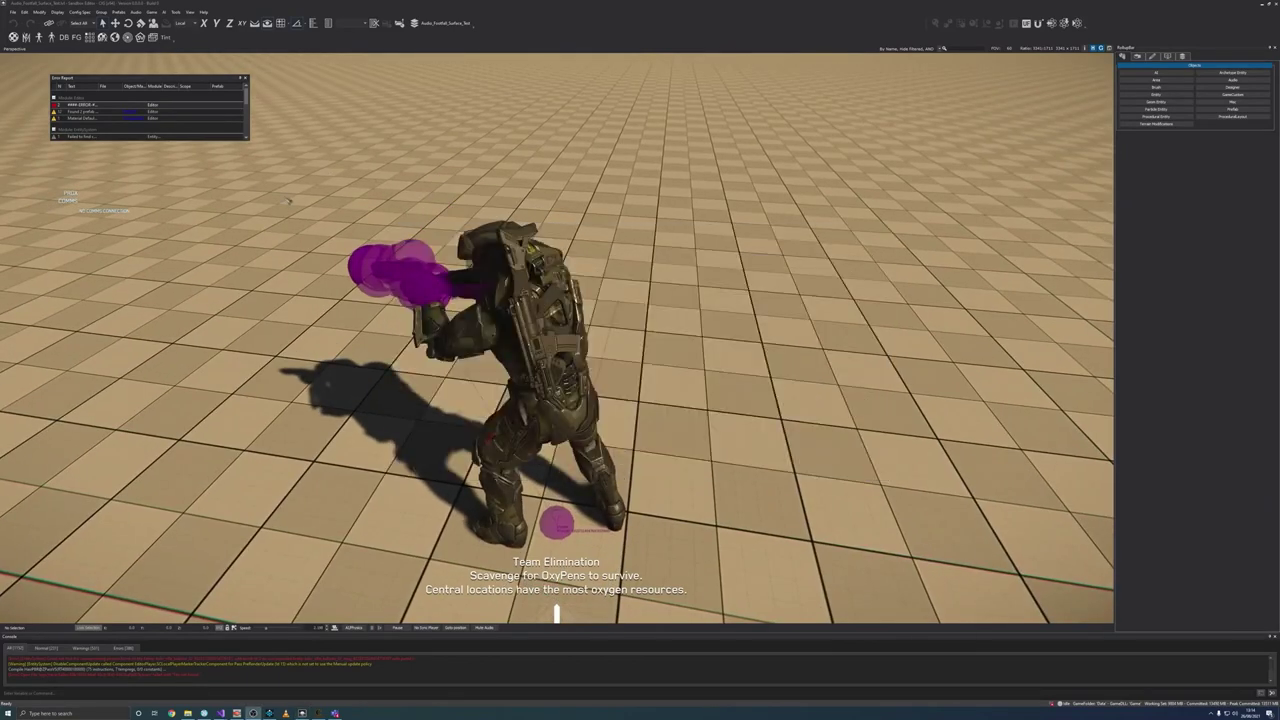
Step: Select the behr_rifle_ballistic_01 context in Claudius, and equip the character's primary rifle in the Sandbox Editor
key(alt+Tab)
key(alt+Tab)
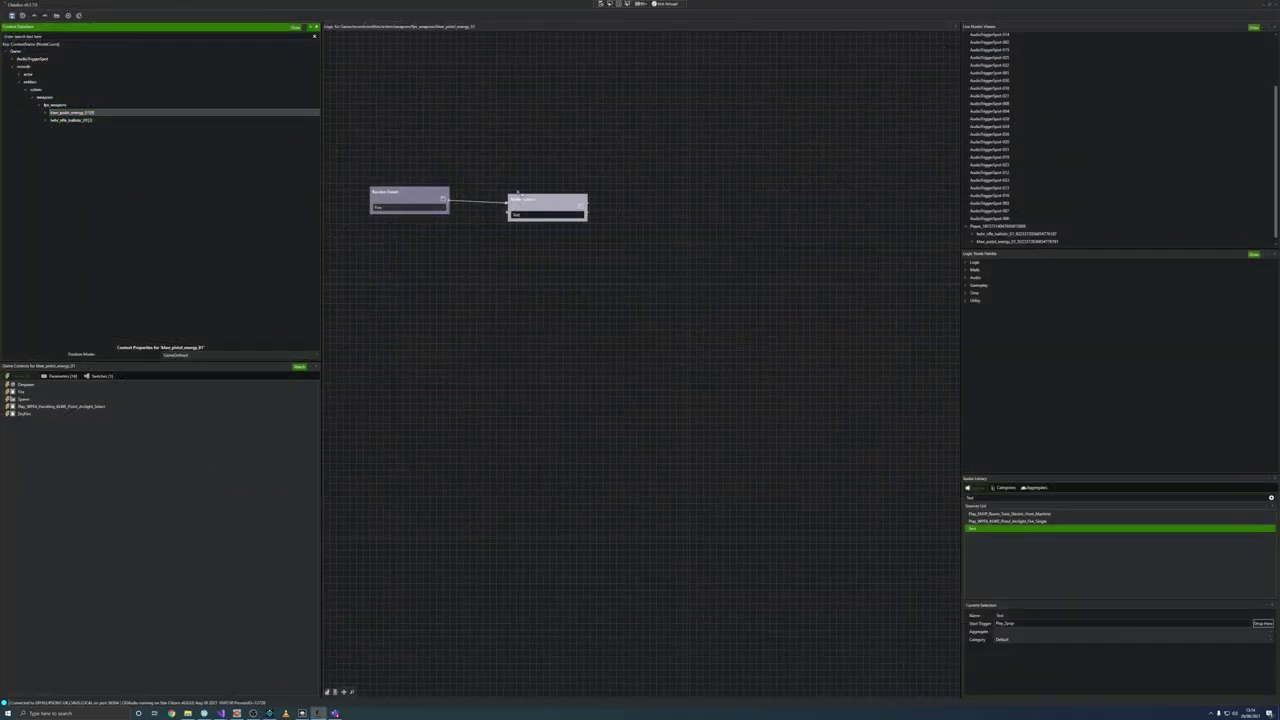
click(83, 121)
key(super+Tab)
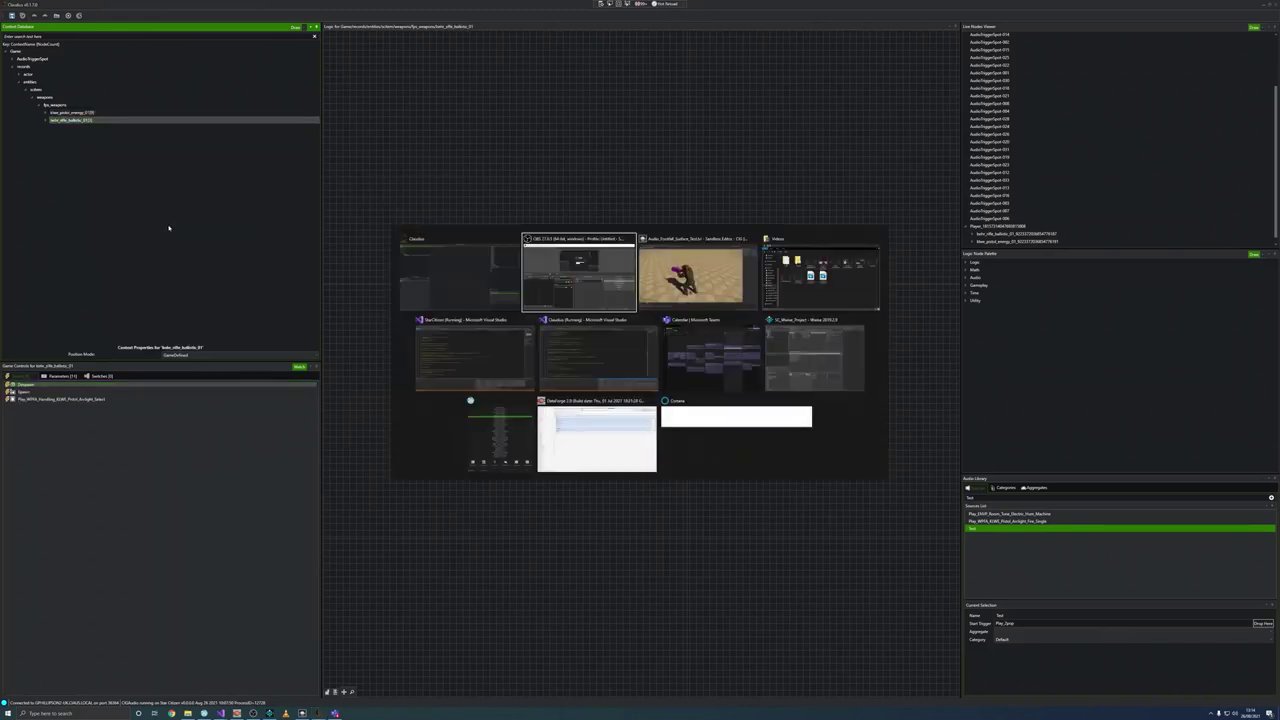
key(Return)
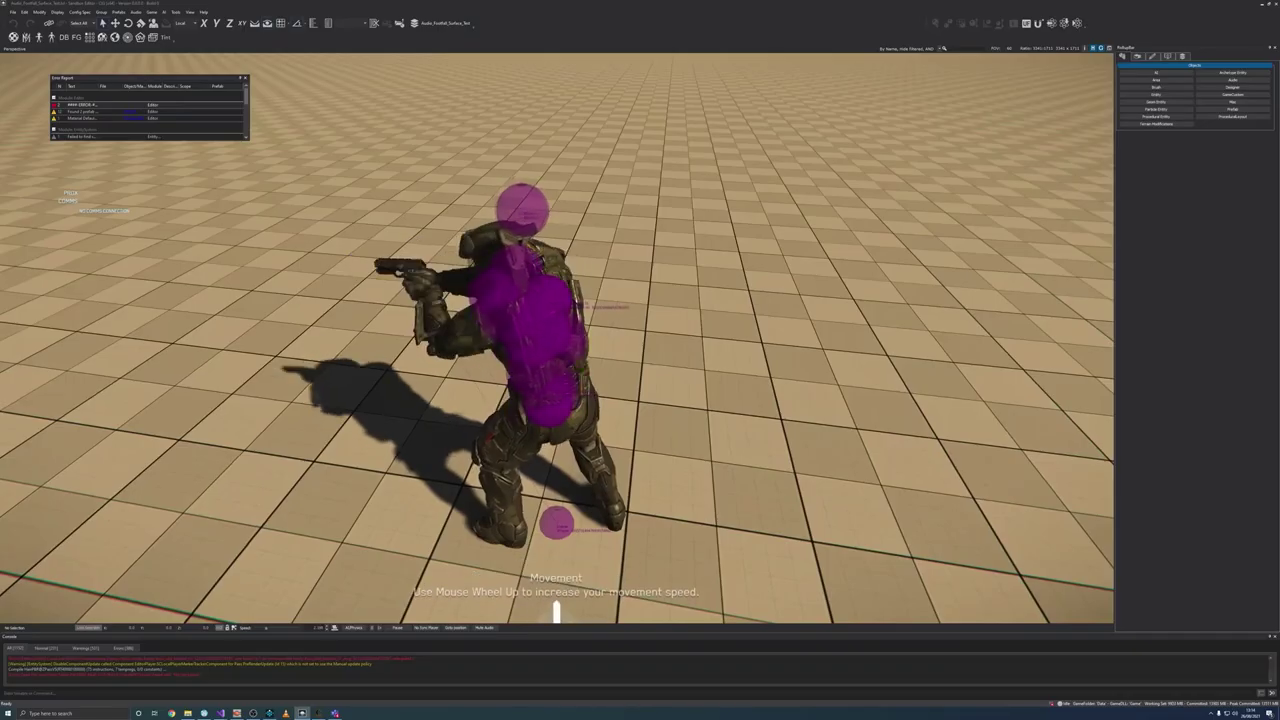
key(2)
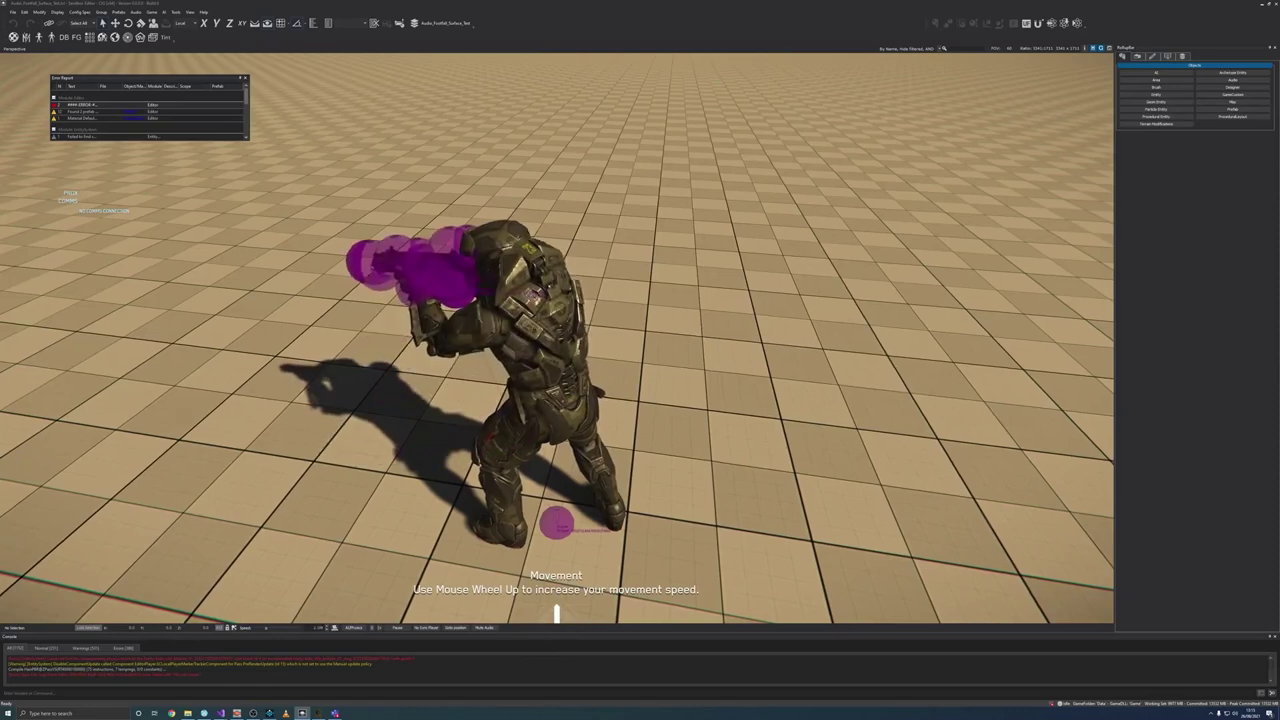
Step: Return to Claudius and inspect the rifle's live node under the player node
key(super+Tab)
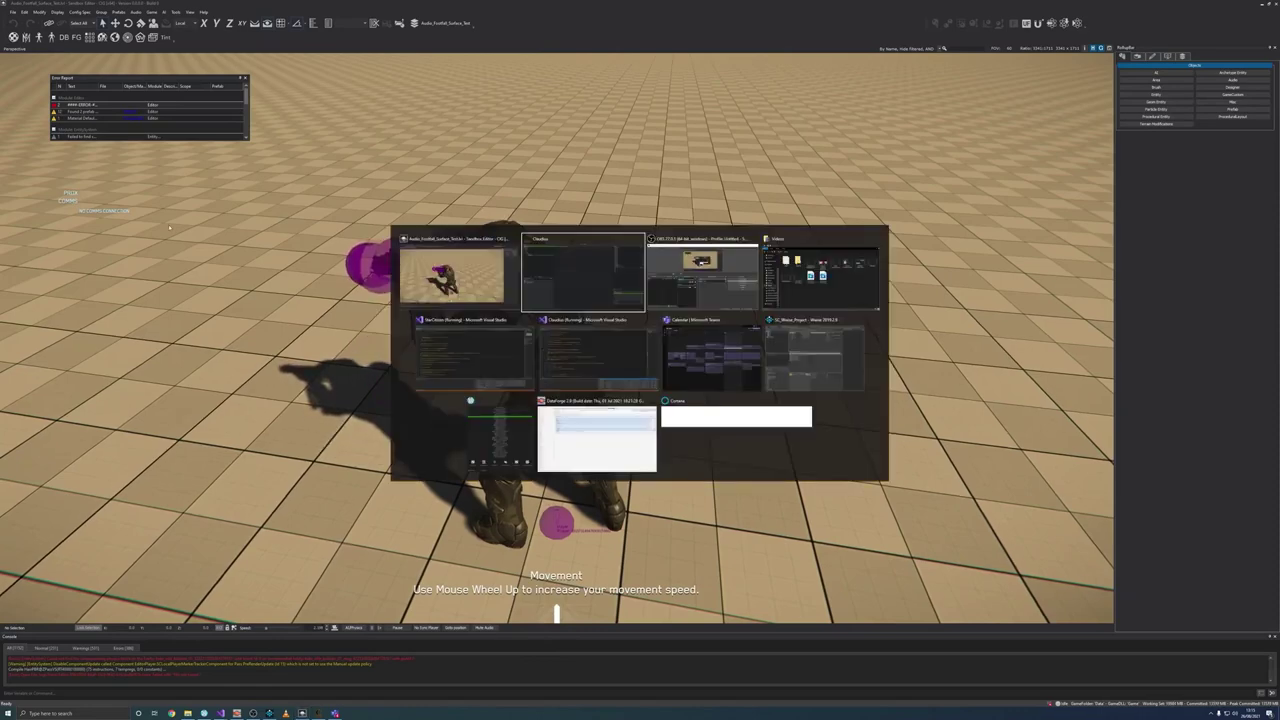
key(Return)
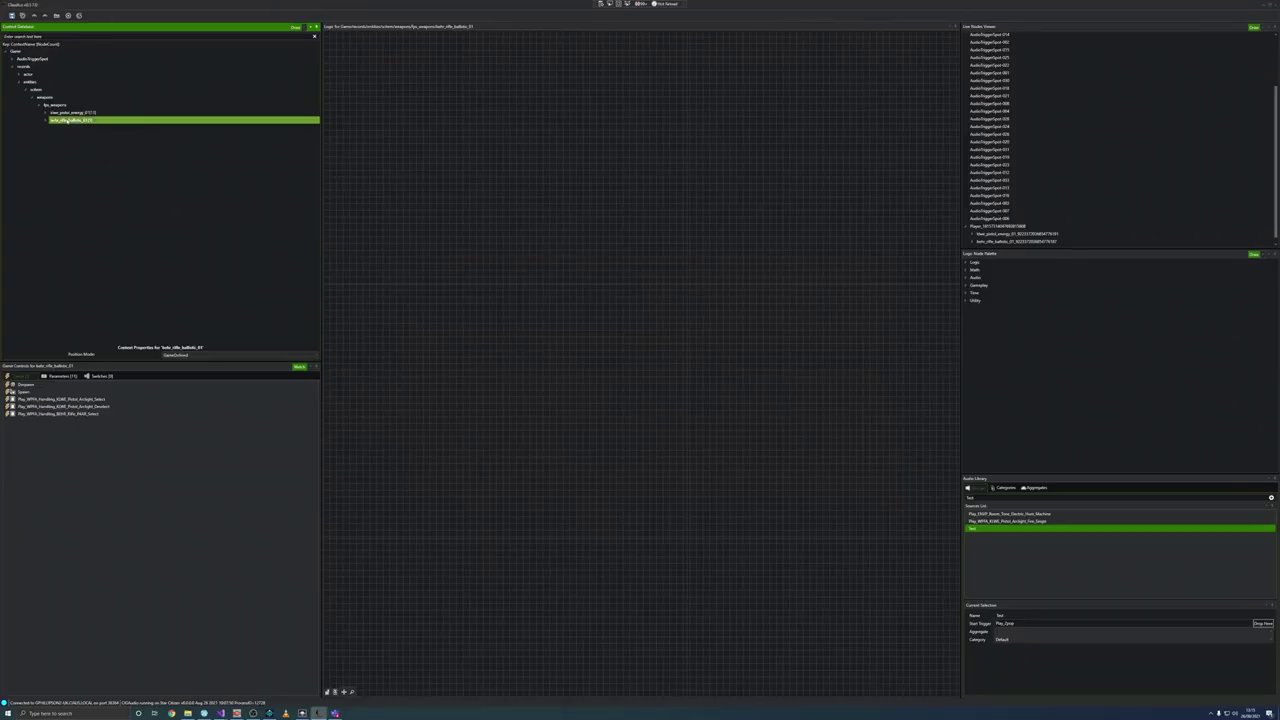
click(980, 241)
click(990, 227)
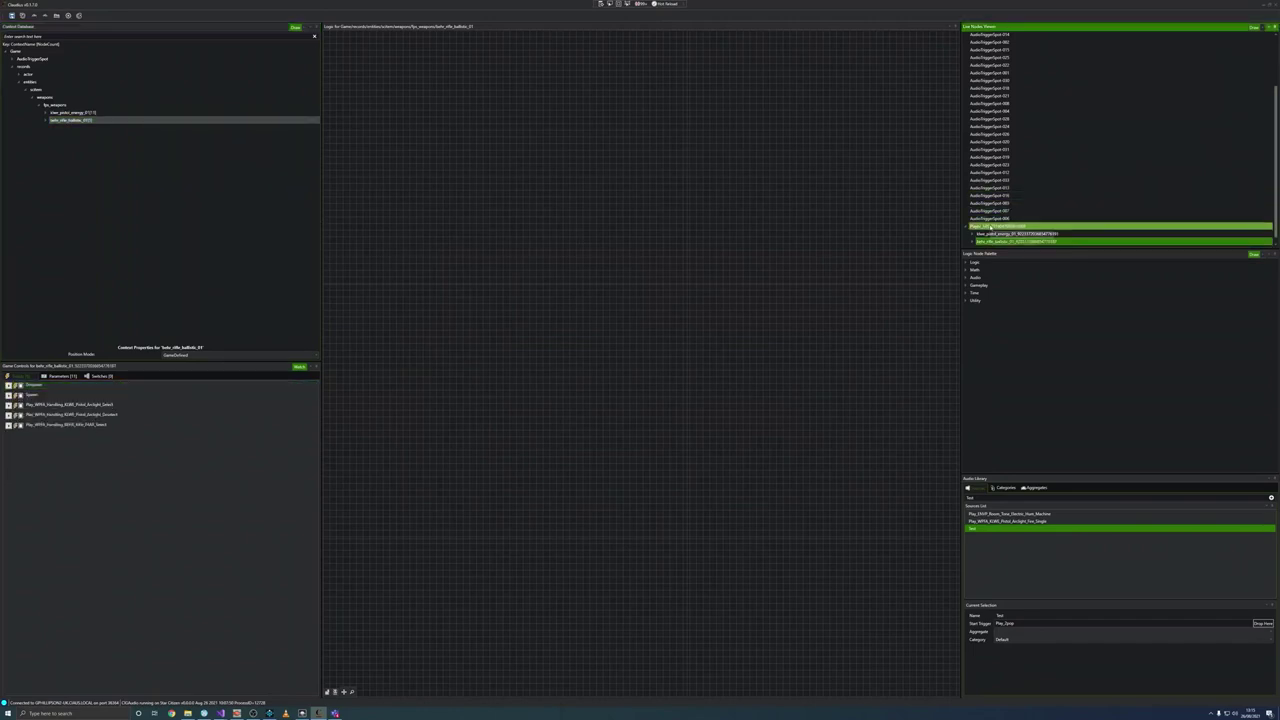
Step: Drop the held rifle with the i_drop console command in the Sandbox Editor, and select its live node in Claudius
key(alt+Tab)
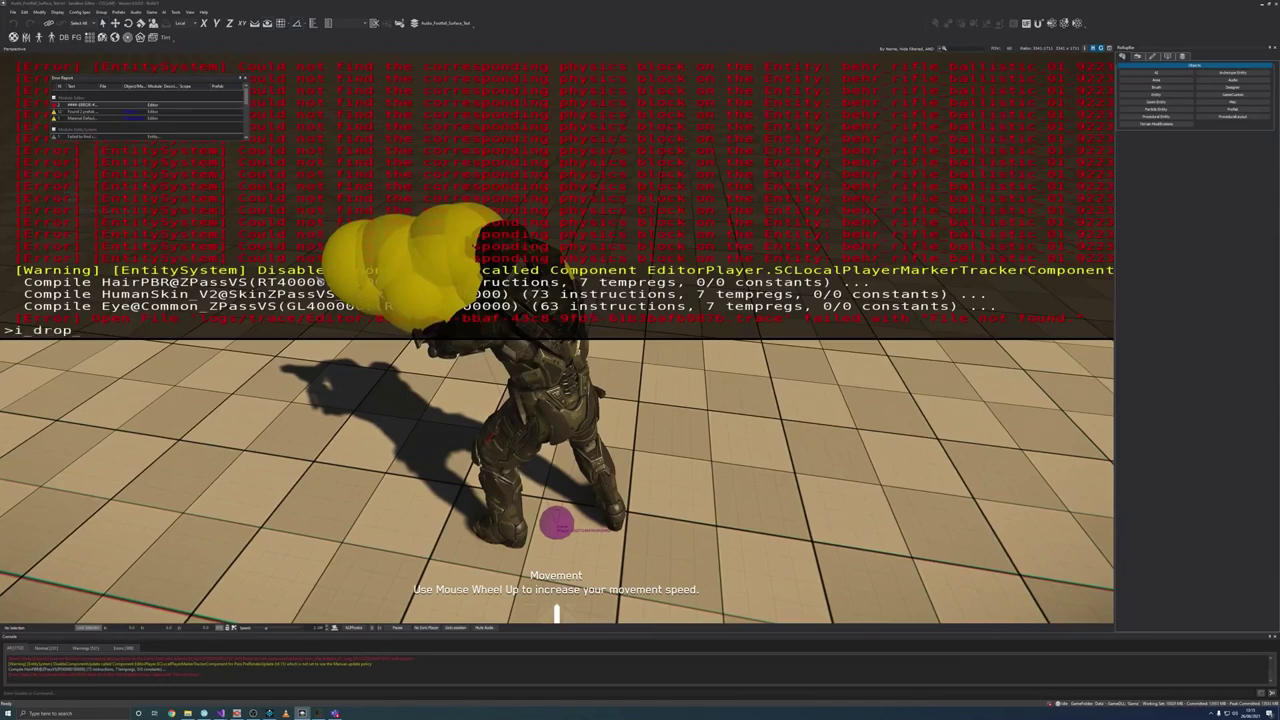
key(Return)
key(grave)
key(alt+Tab)
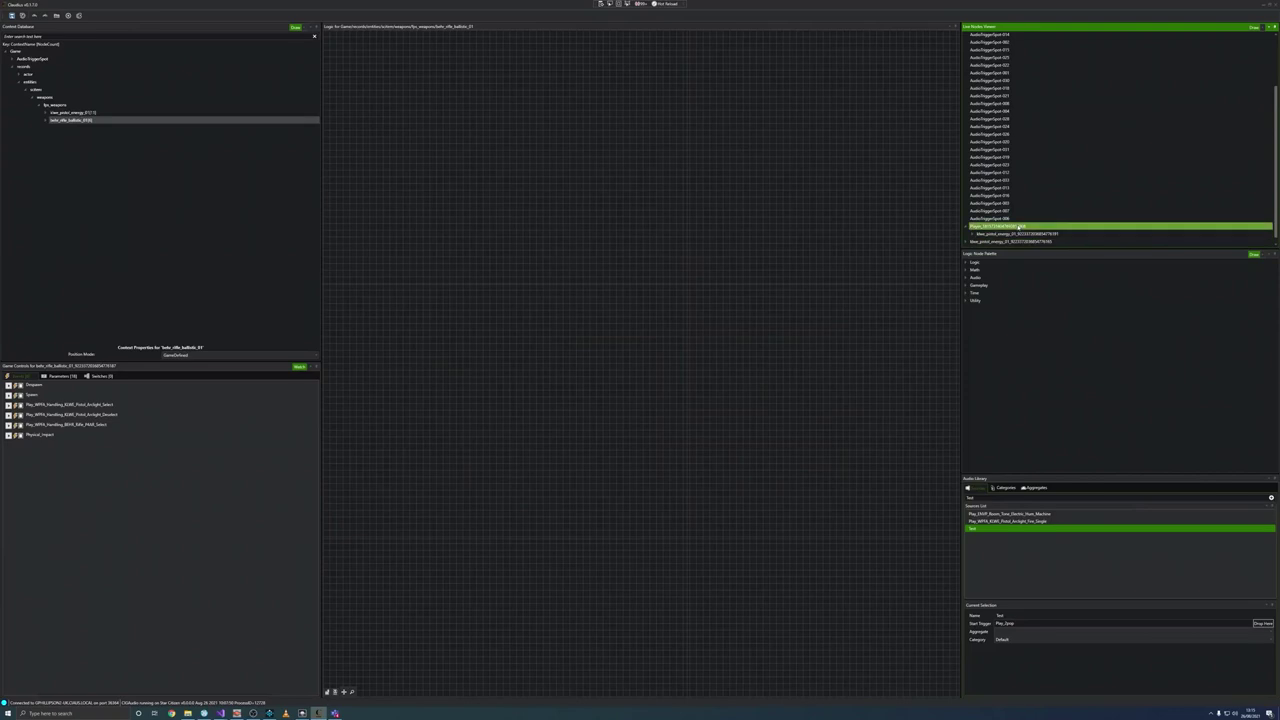
click(987, 244)
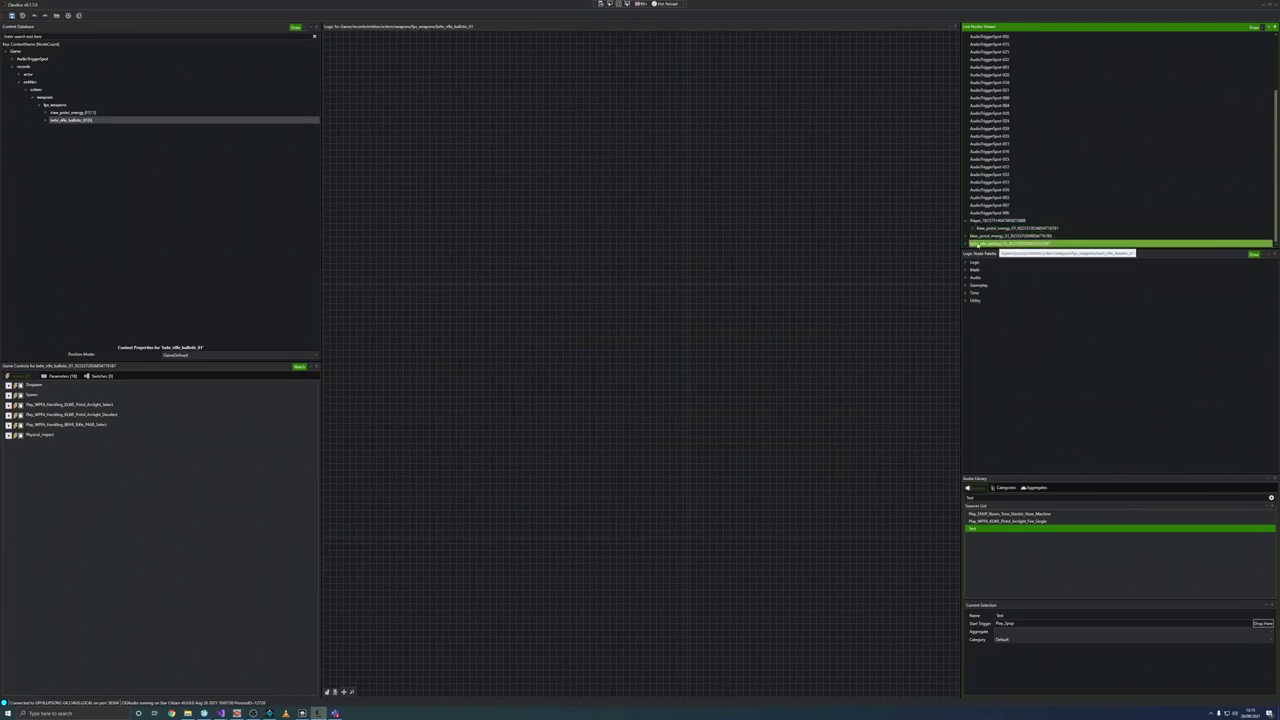
Step: Switch to the Sandbox Editor and walk the character up to the dropped rifle
key(alt+Tab)
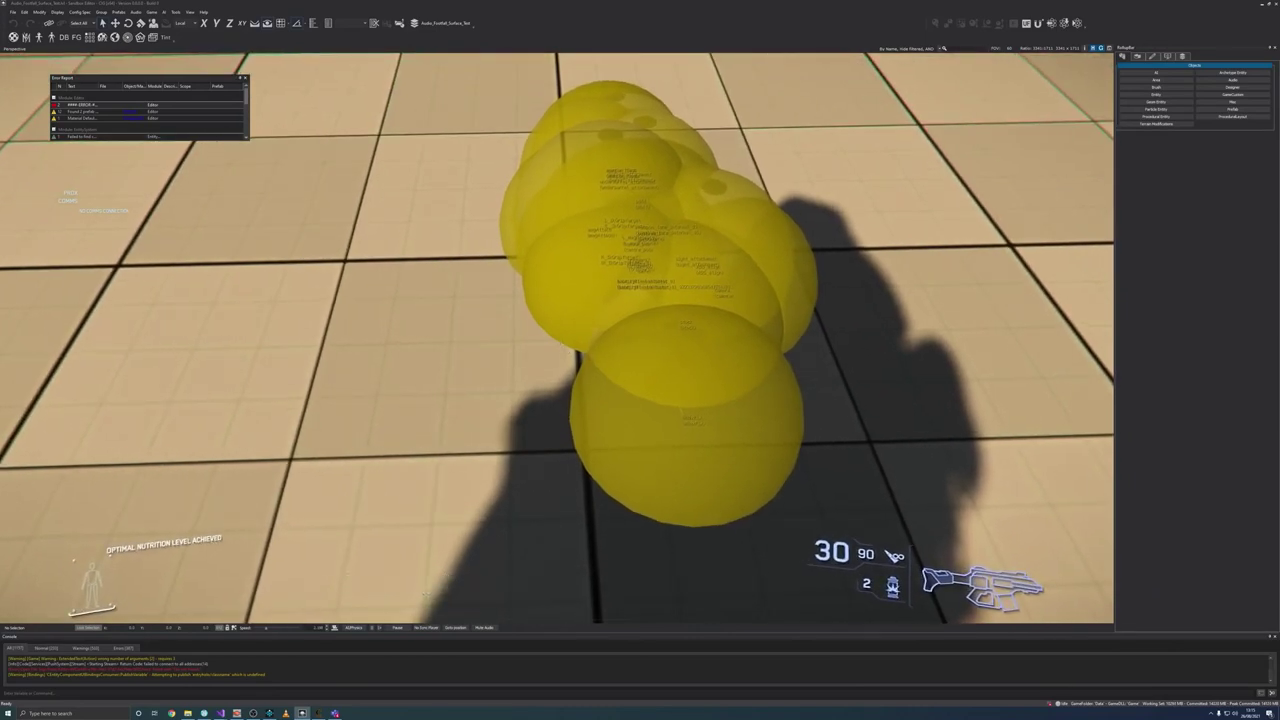
key(w)
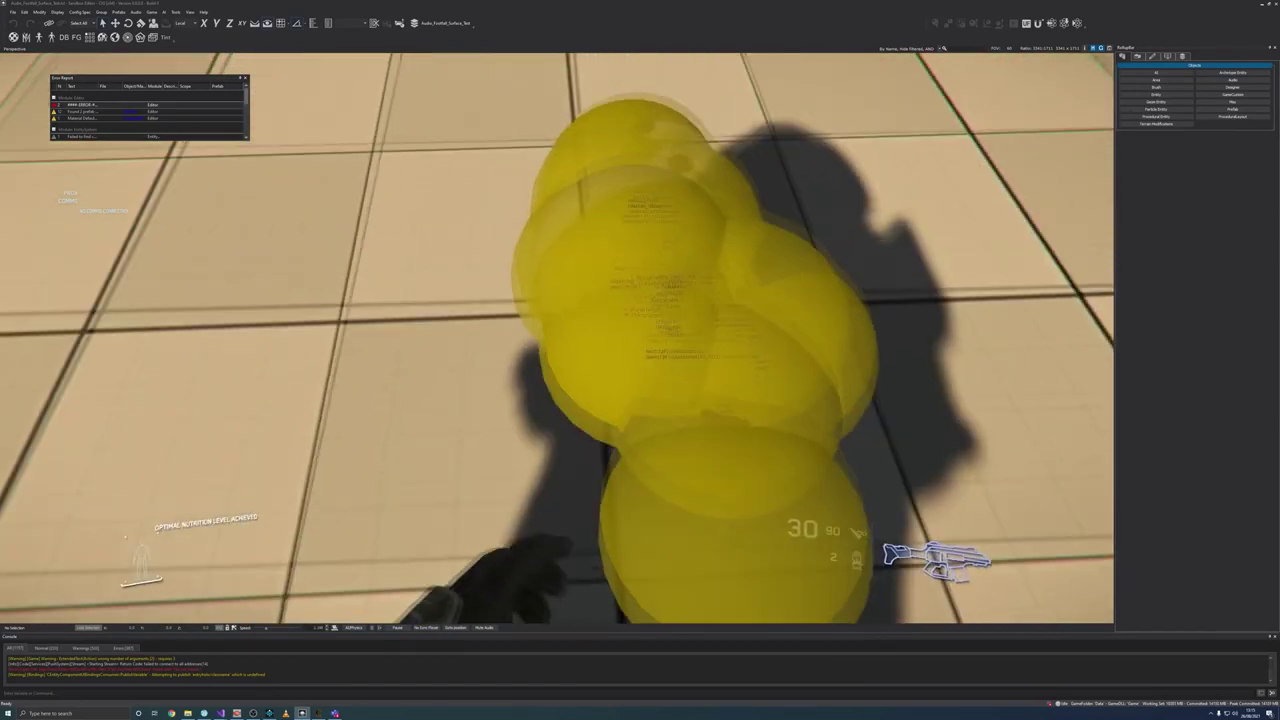
key(w)
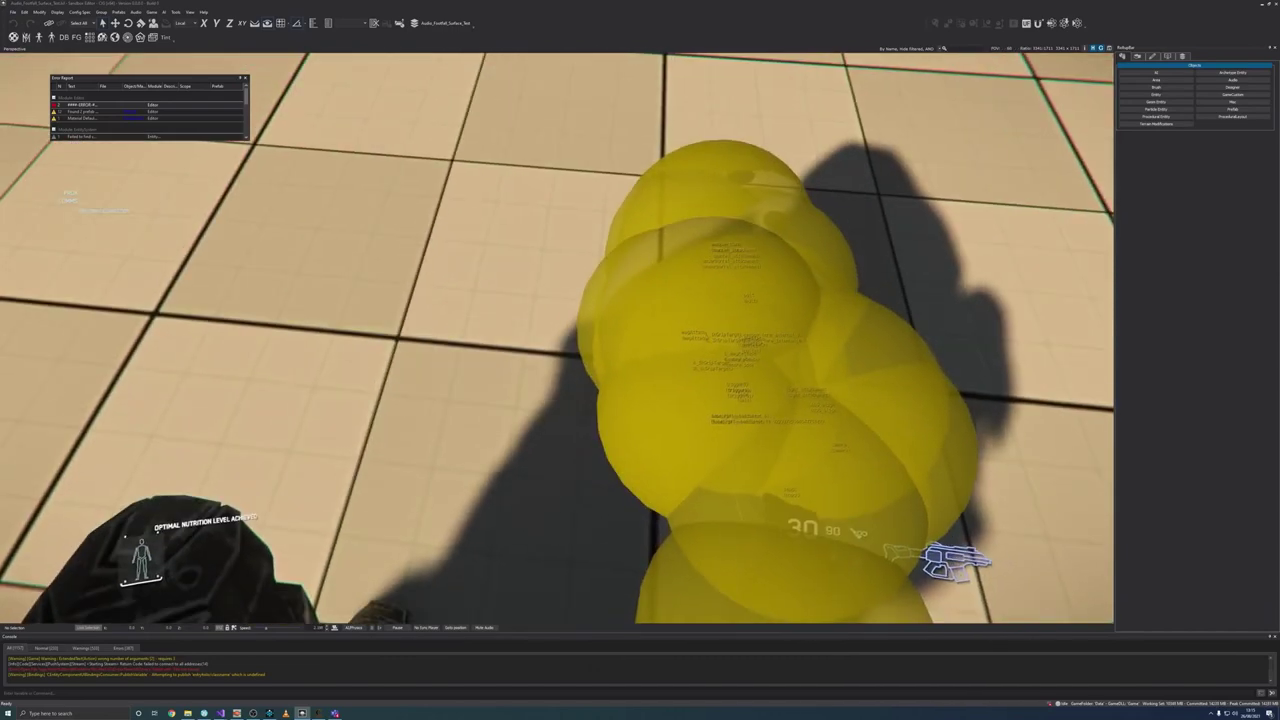
Step: Select the klwe_pistol_energy_01 live node under the player in Claudius, and equip the dropped rifle in the Sandbox Editor
key(alt+Tab)
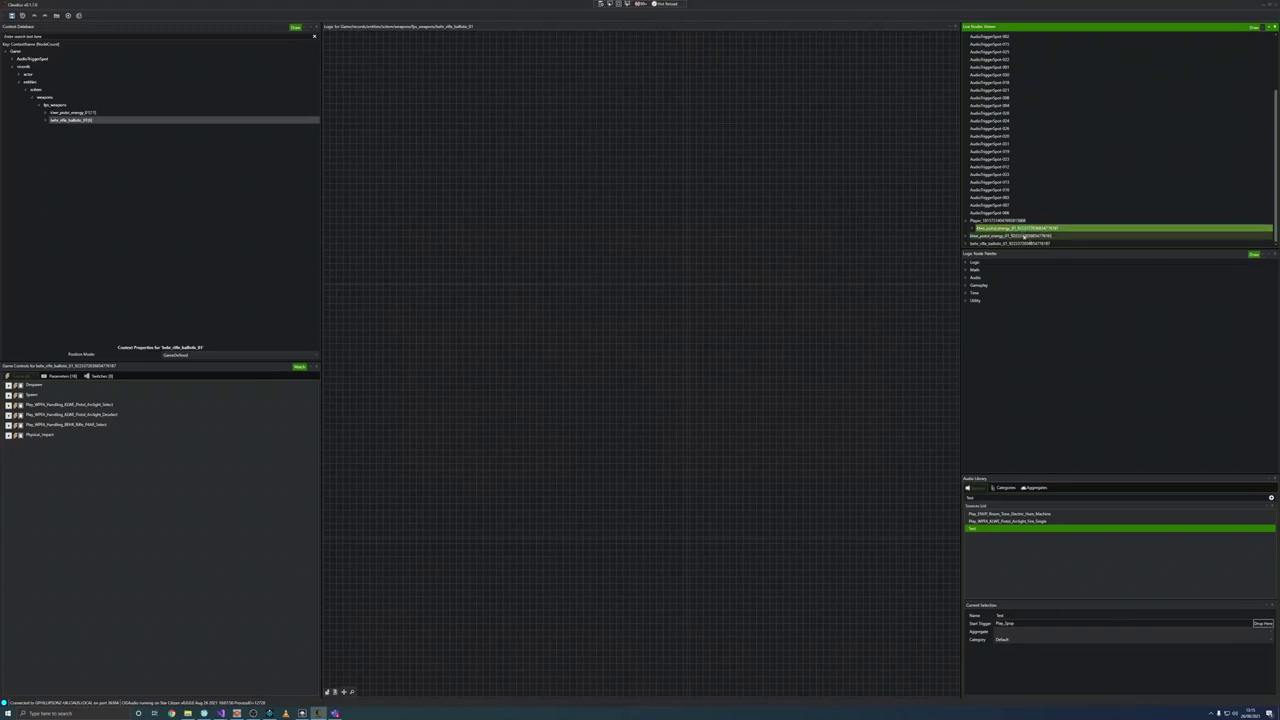
click(1035, 231)
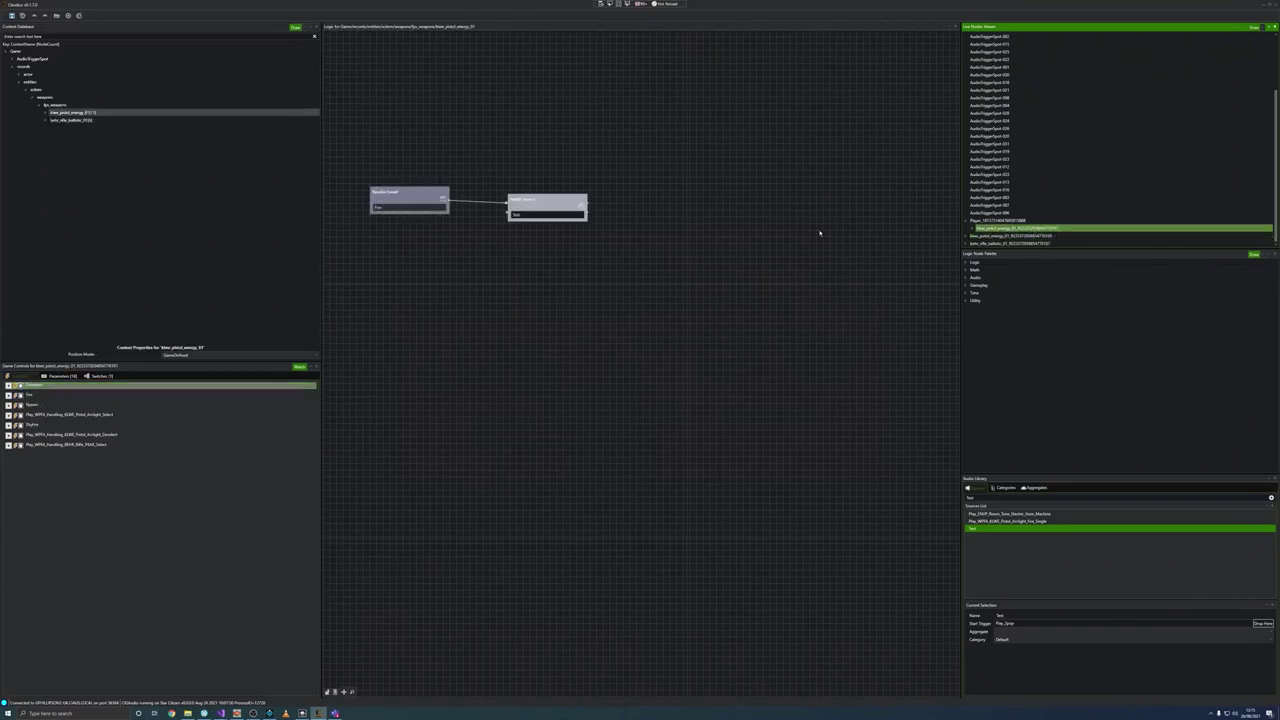
key(alt+Tab)
key(f)
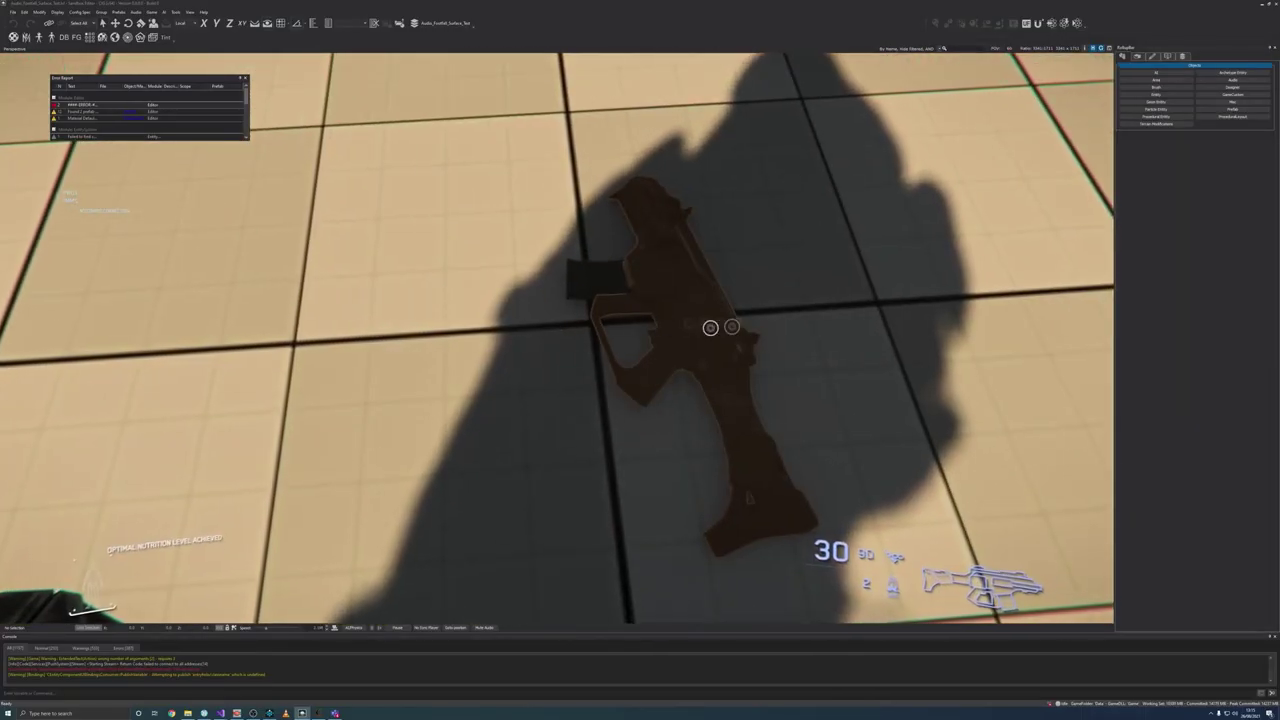
click(711, 327)
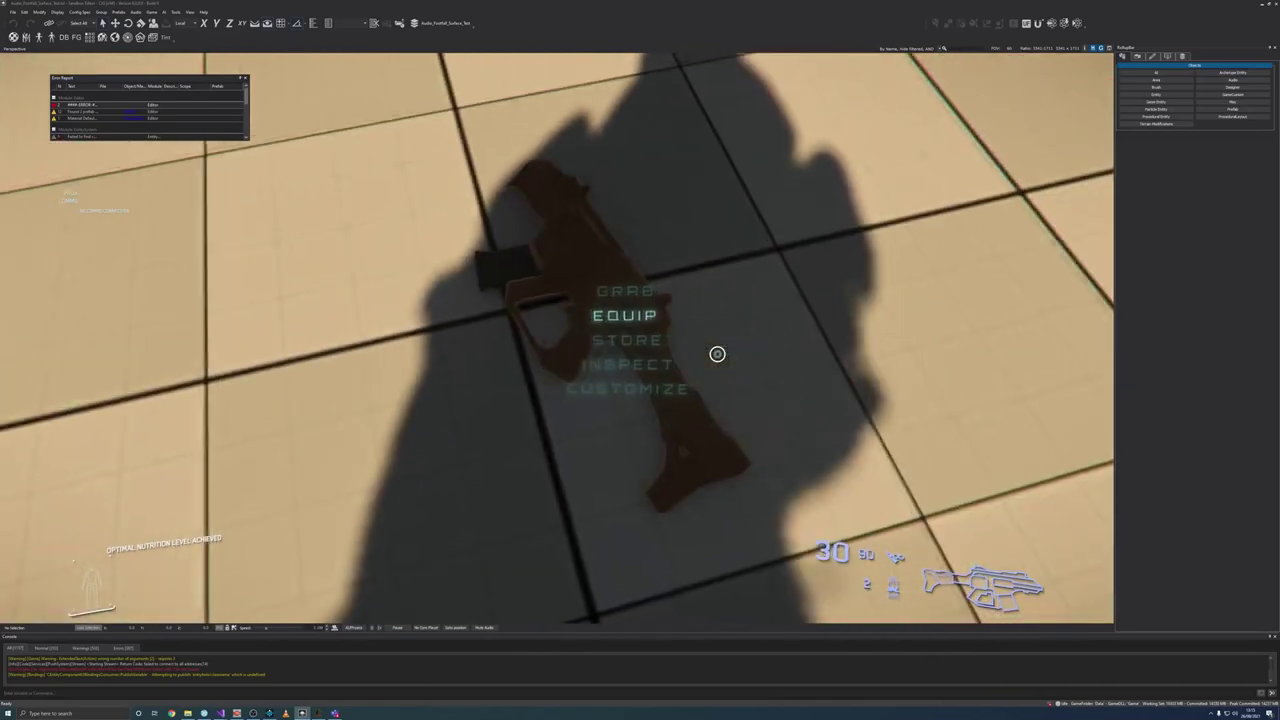
click(716, 357)
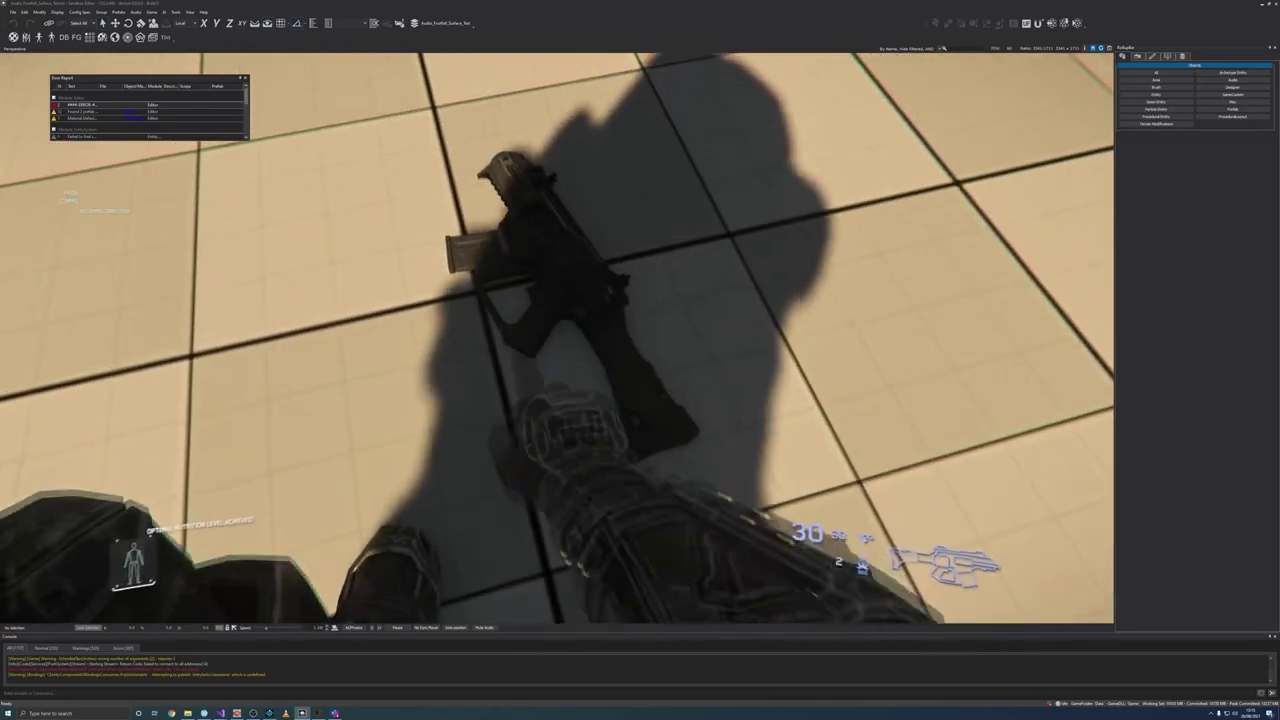
Step: Return to Claudius and examine the live nodes and the behr_rifle_ballistic_01 context's game controls
key(alt+Tab)
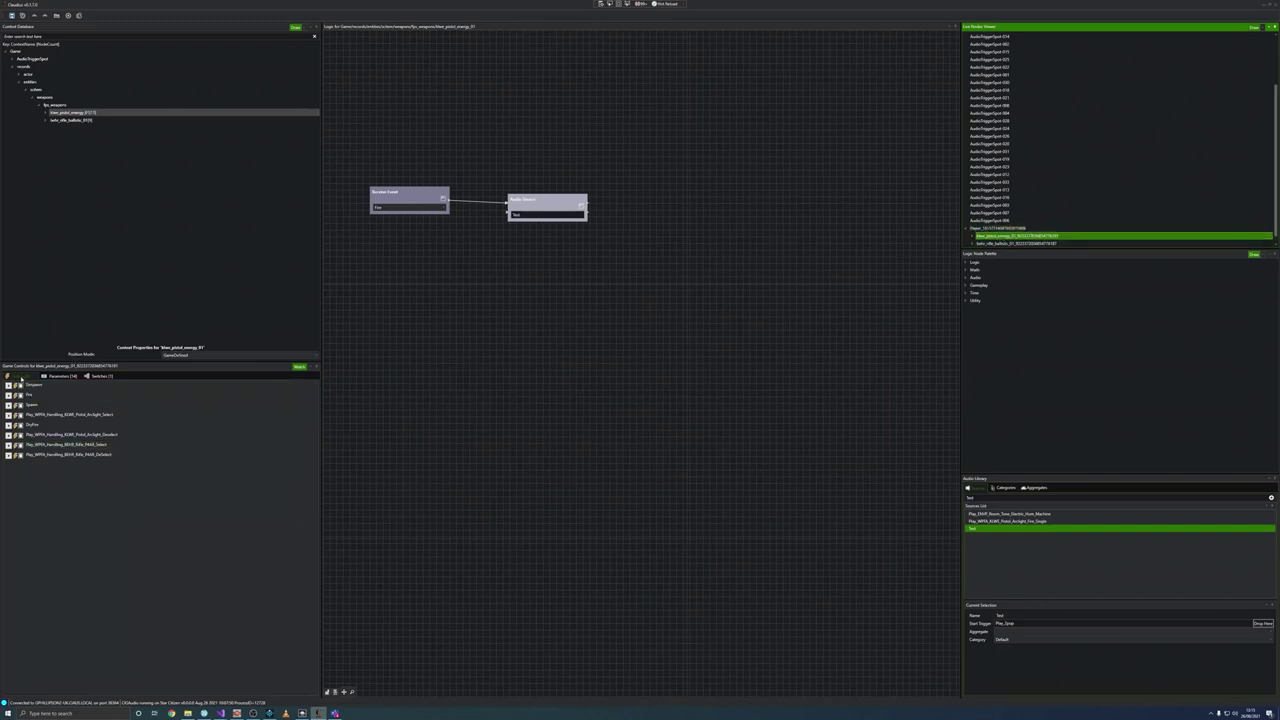
click(70, 119)
click(24, 392)
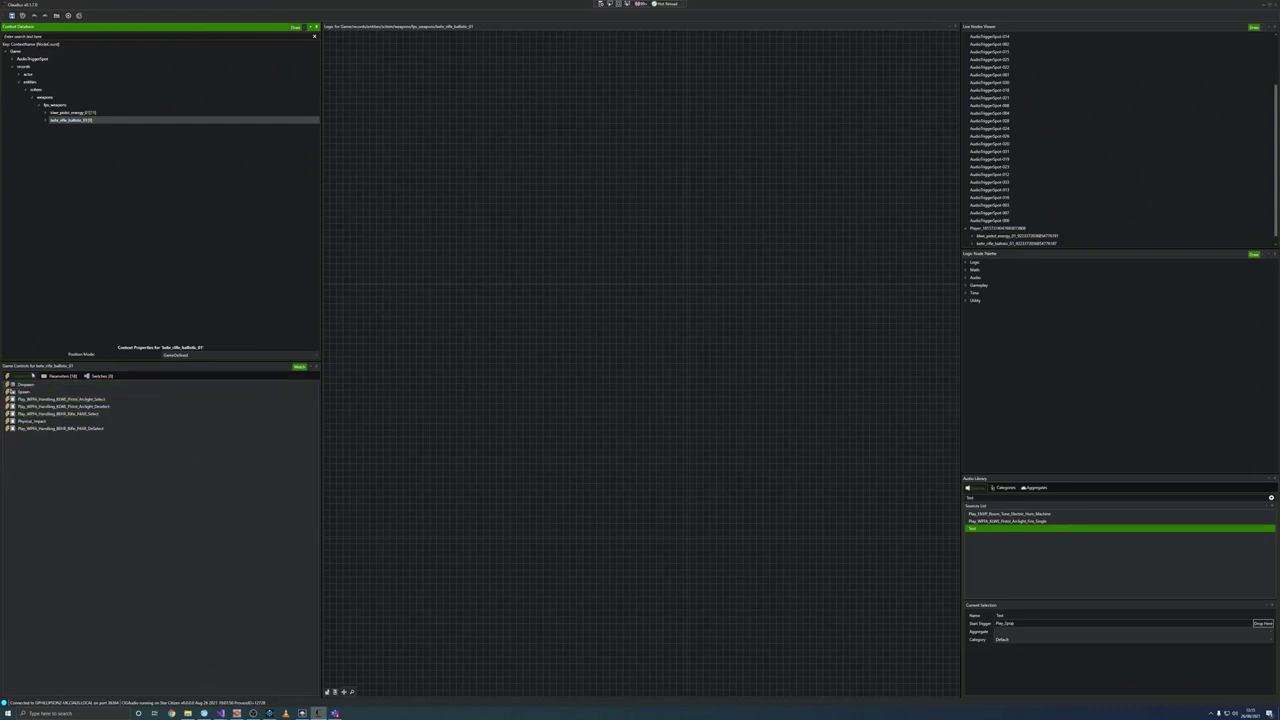
key(alt+Tab)
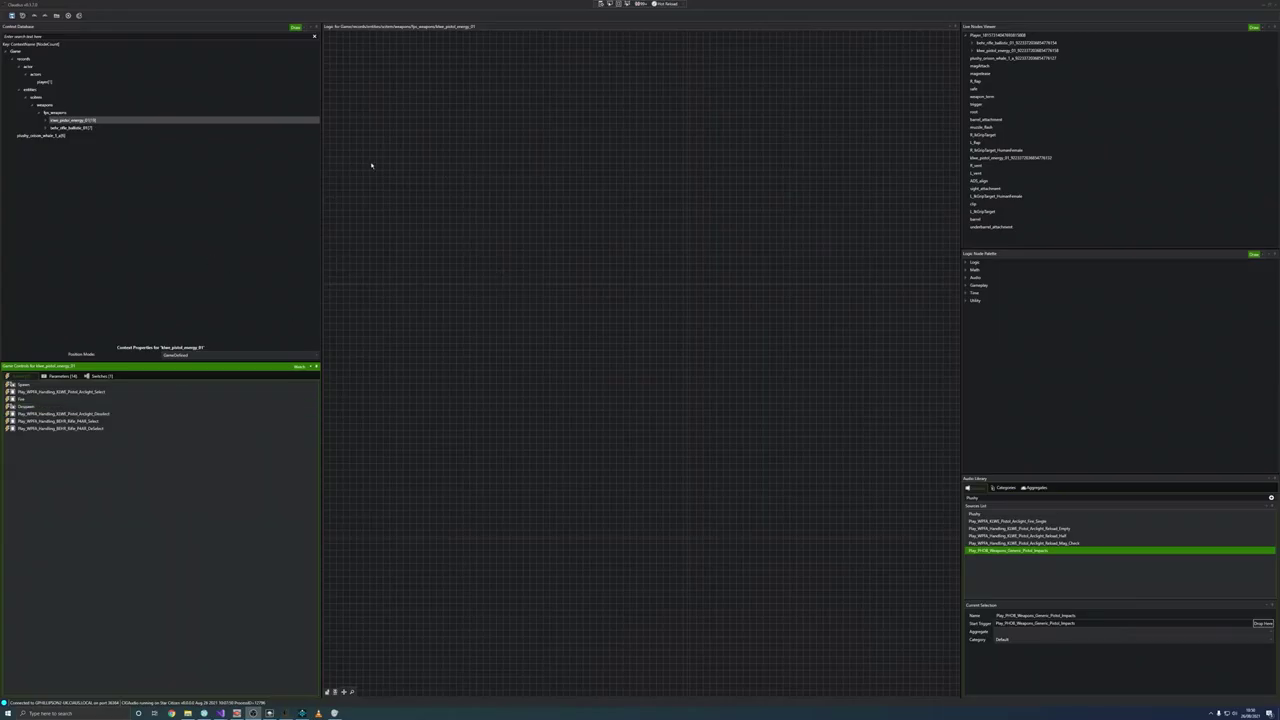
Step: Add a Receive Event node set to Fire to the logic of the klwe_pistol_energy_01 context
click(97, 120)
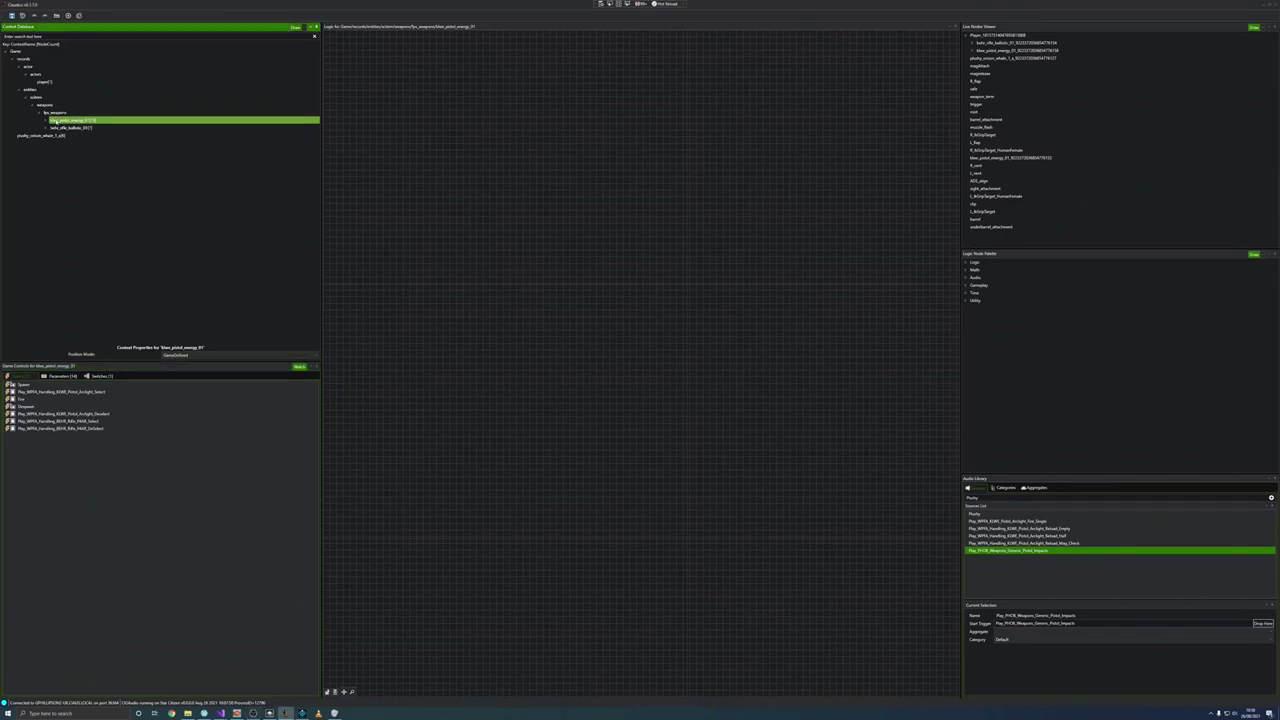
key(alt+Tab)
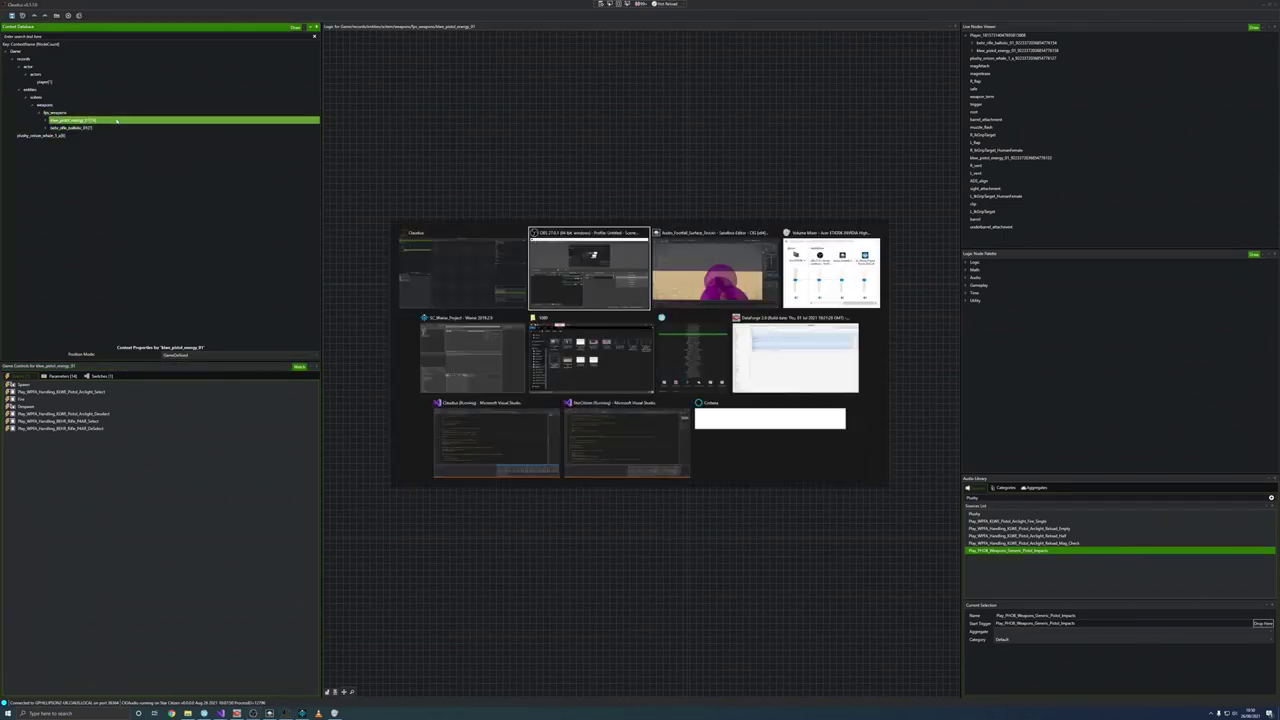
key(alt+Tab)
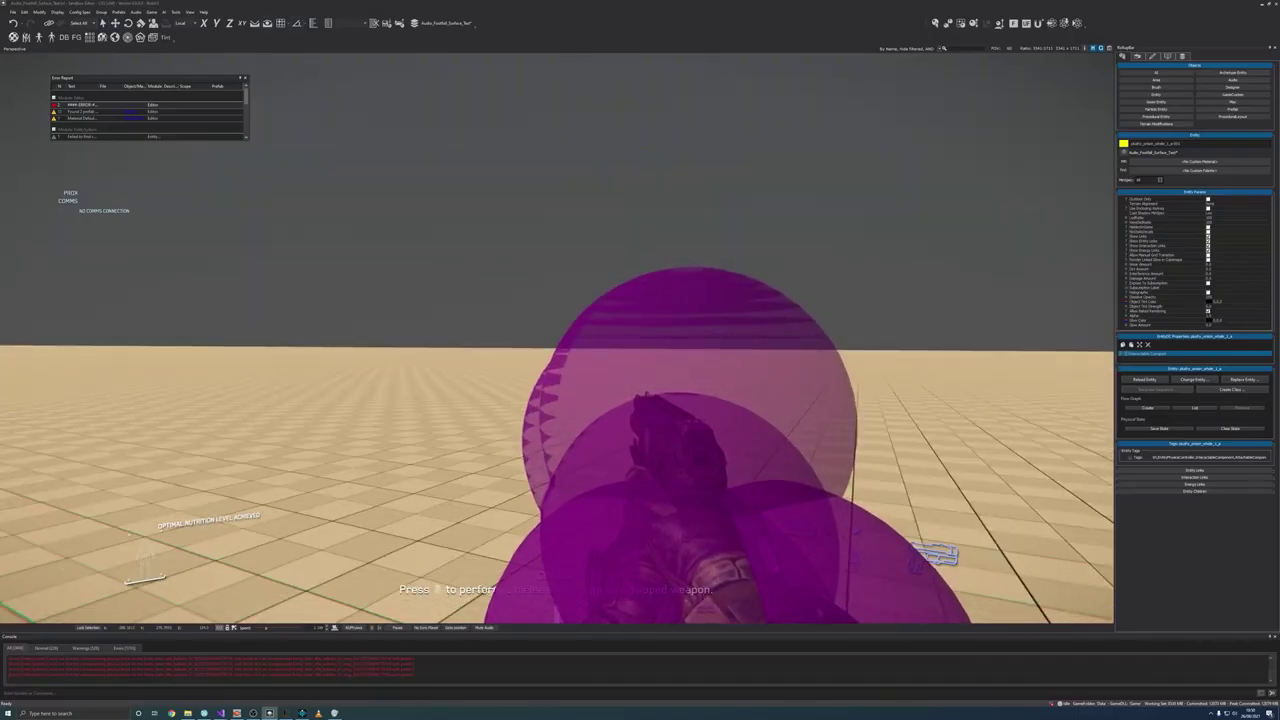
key(alt+Tab)
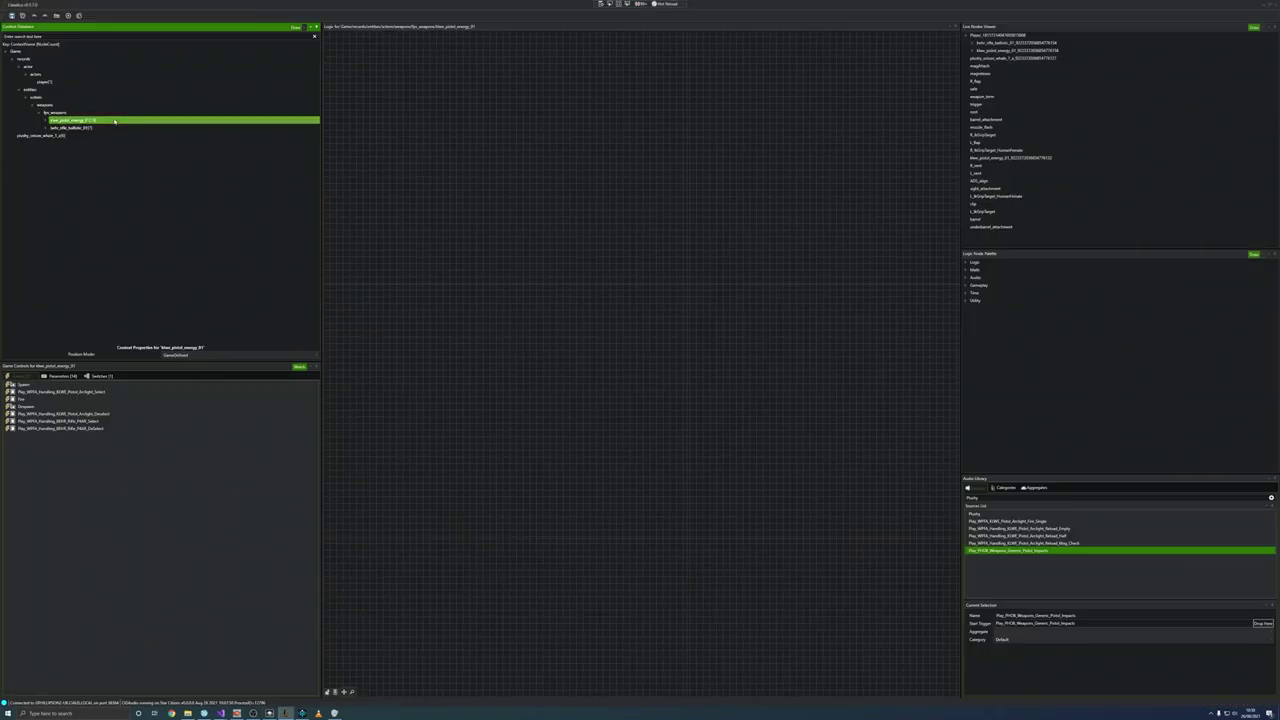
right_click(386, 150)
click(421, 216)
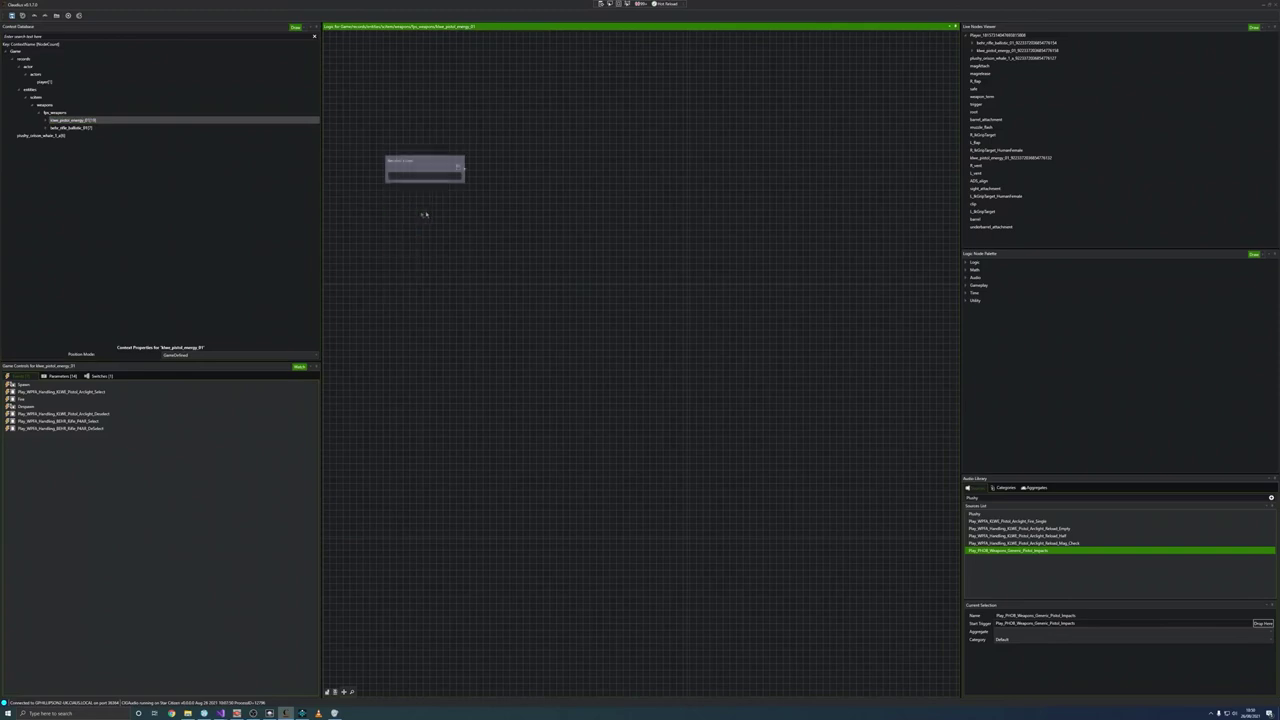
click(425, 176)
click(488, 203)
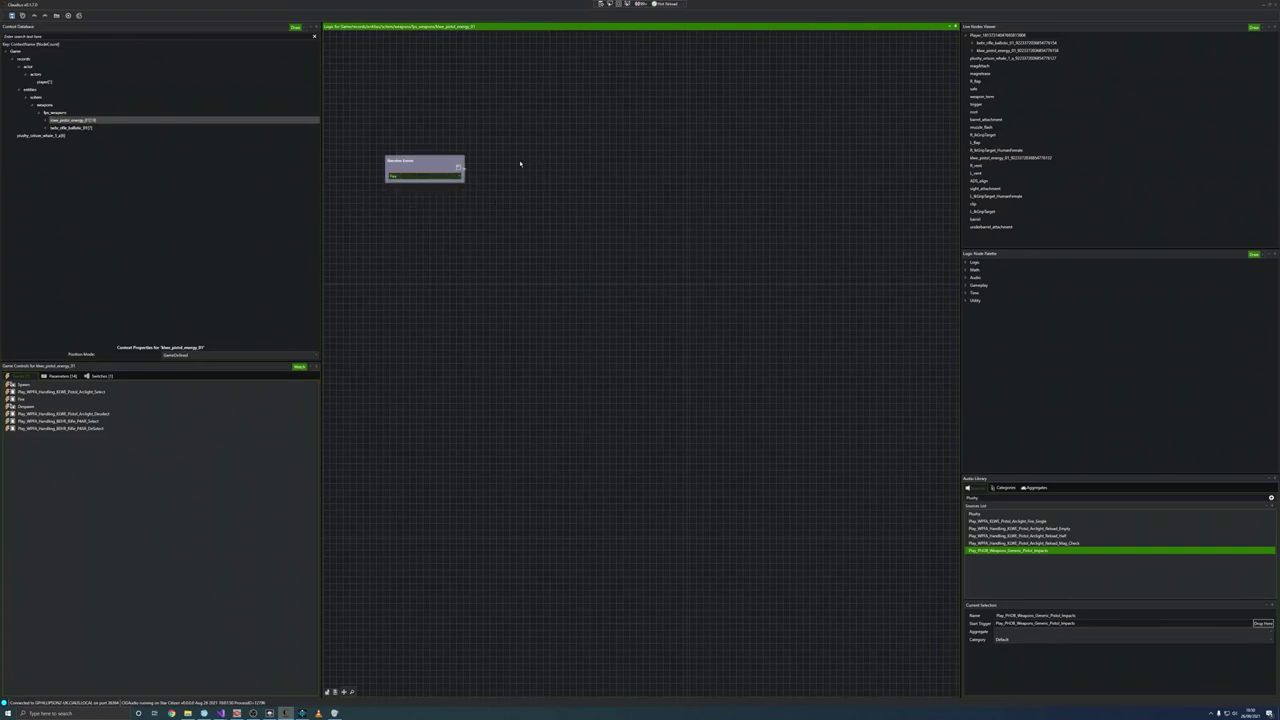
Step: Add an Audio Source node using Play_WPFA_KLWE_Pistol_Arclight_Fire_Single and connect the Fire event node to it
right_click(520, 163)
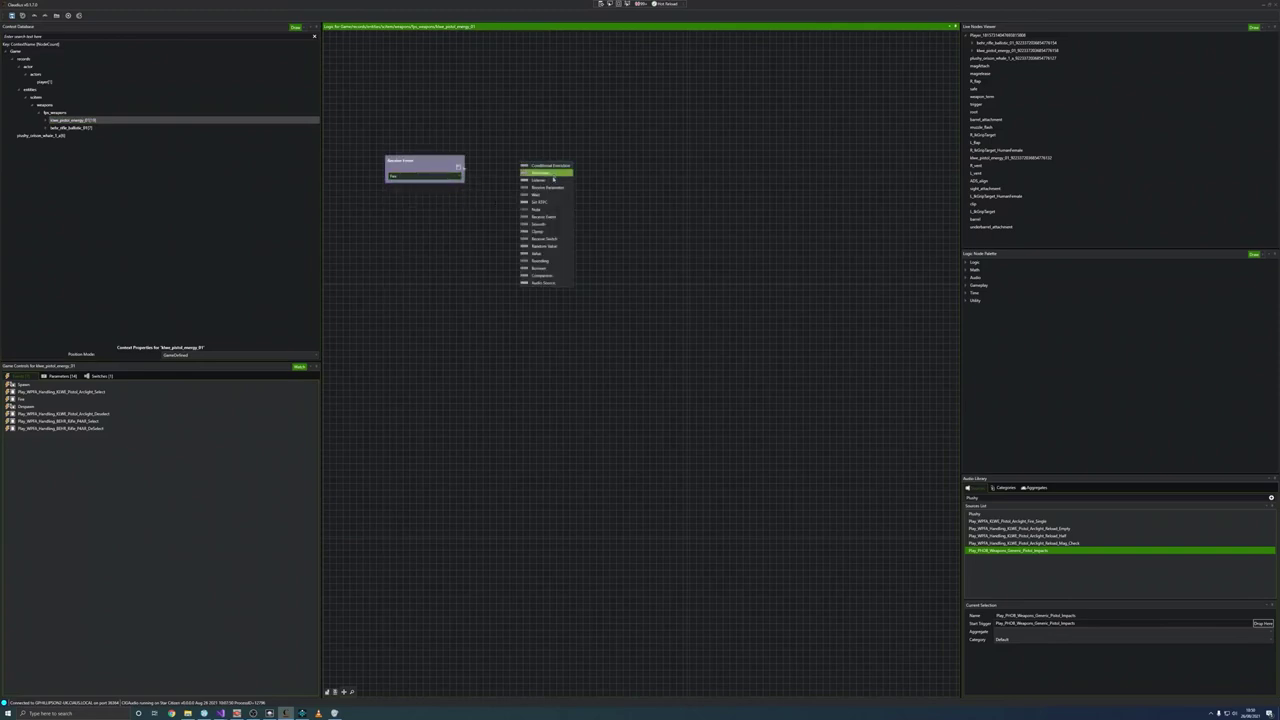
click(546, 283)
text(Pisd)
click(559, 182)
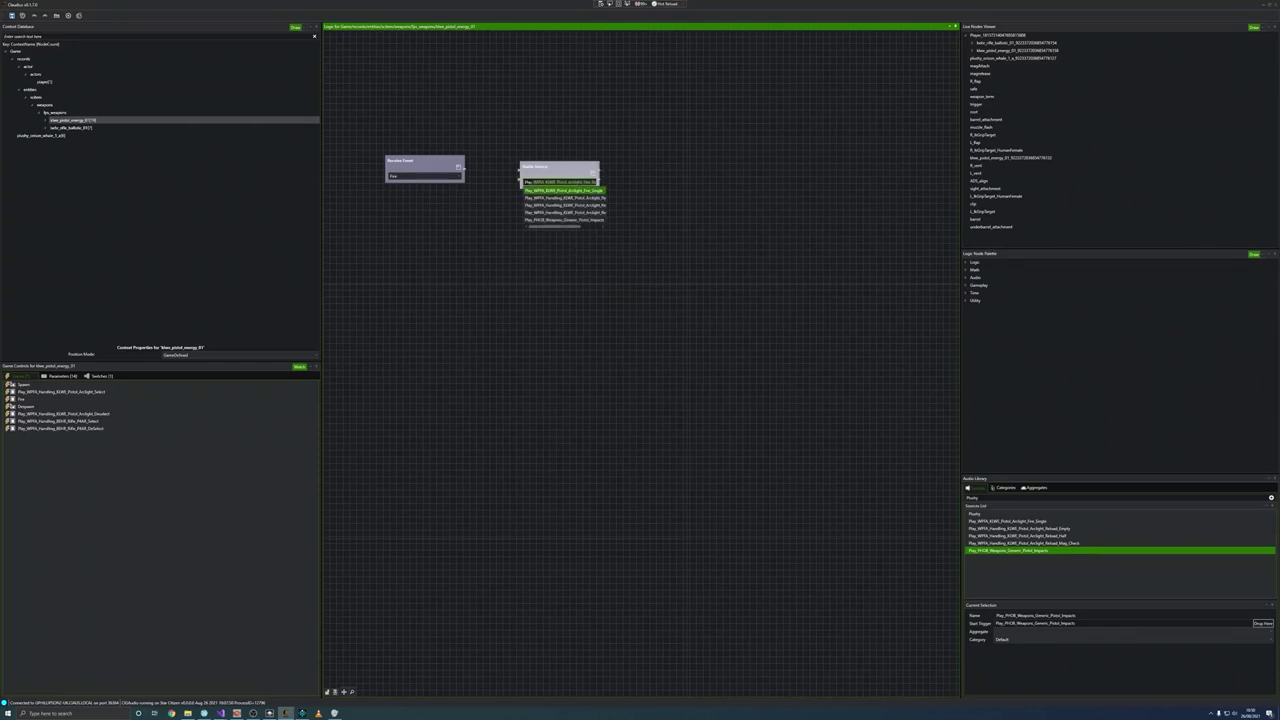
key(Return)
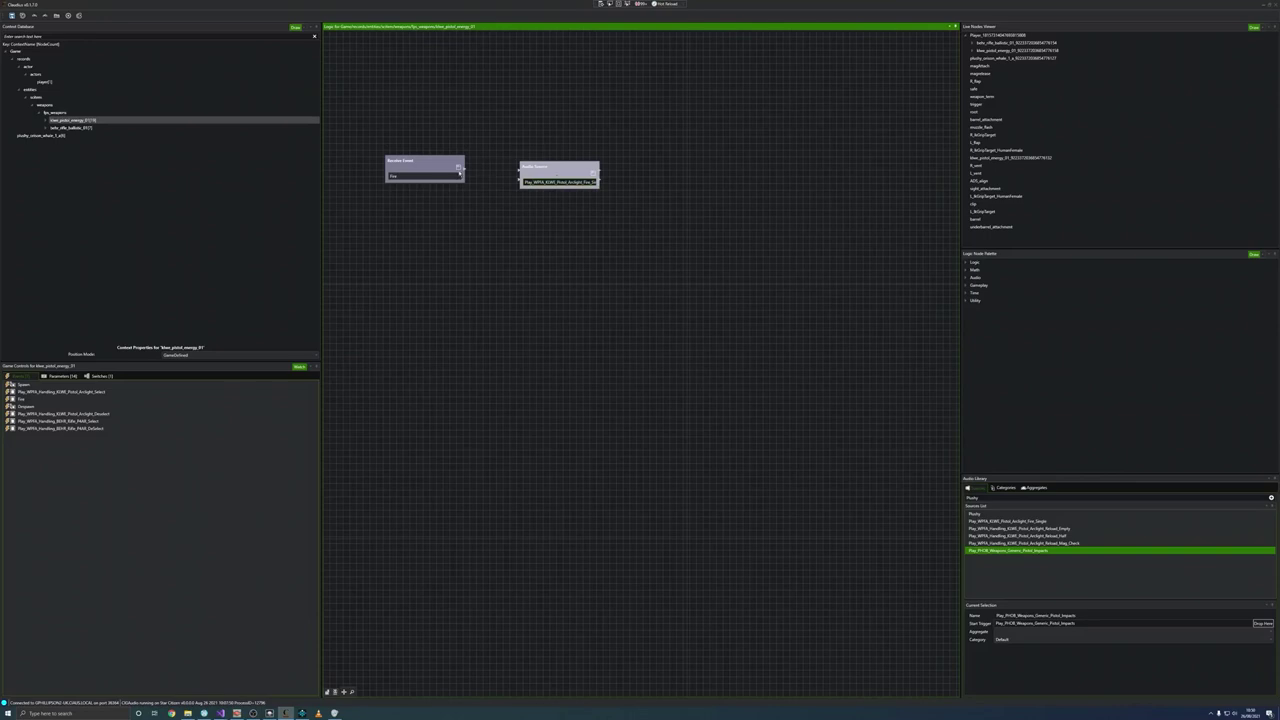
drag(546, 172, 550, 163)
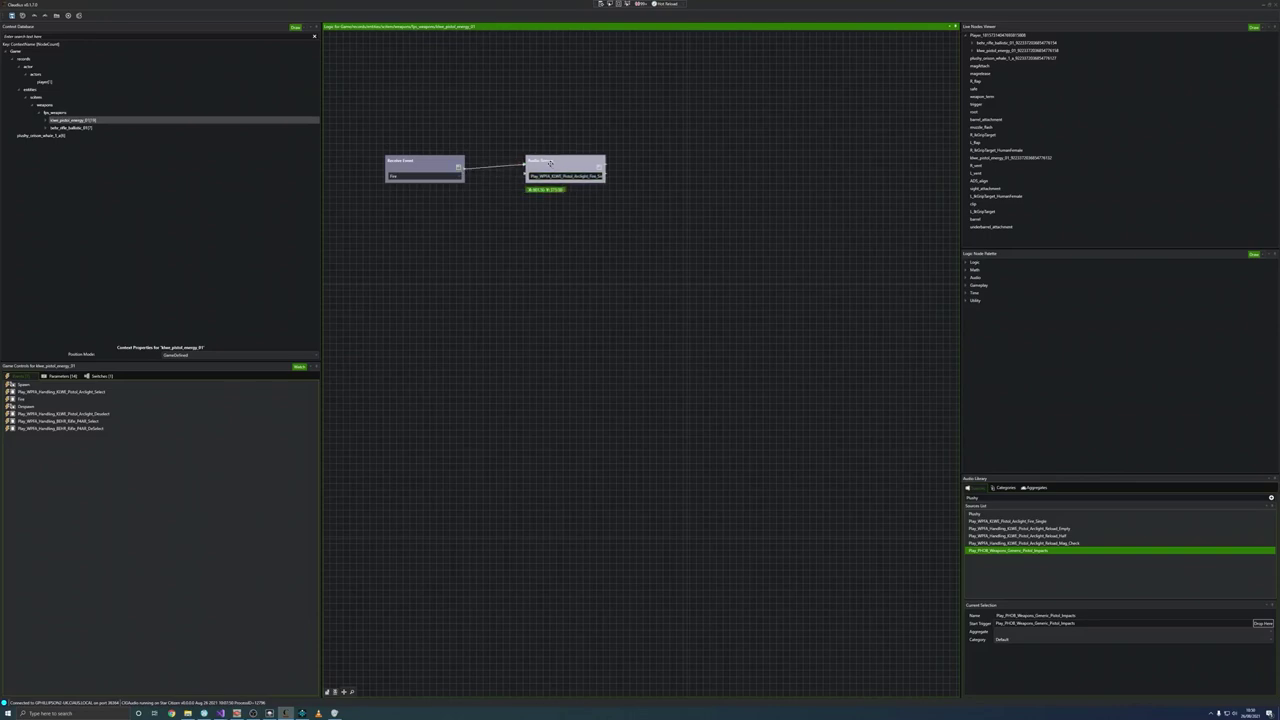
Step: Add a second Receive Event node below the Fire node and review its available events, leaving the event unset
right_click(391, 233)
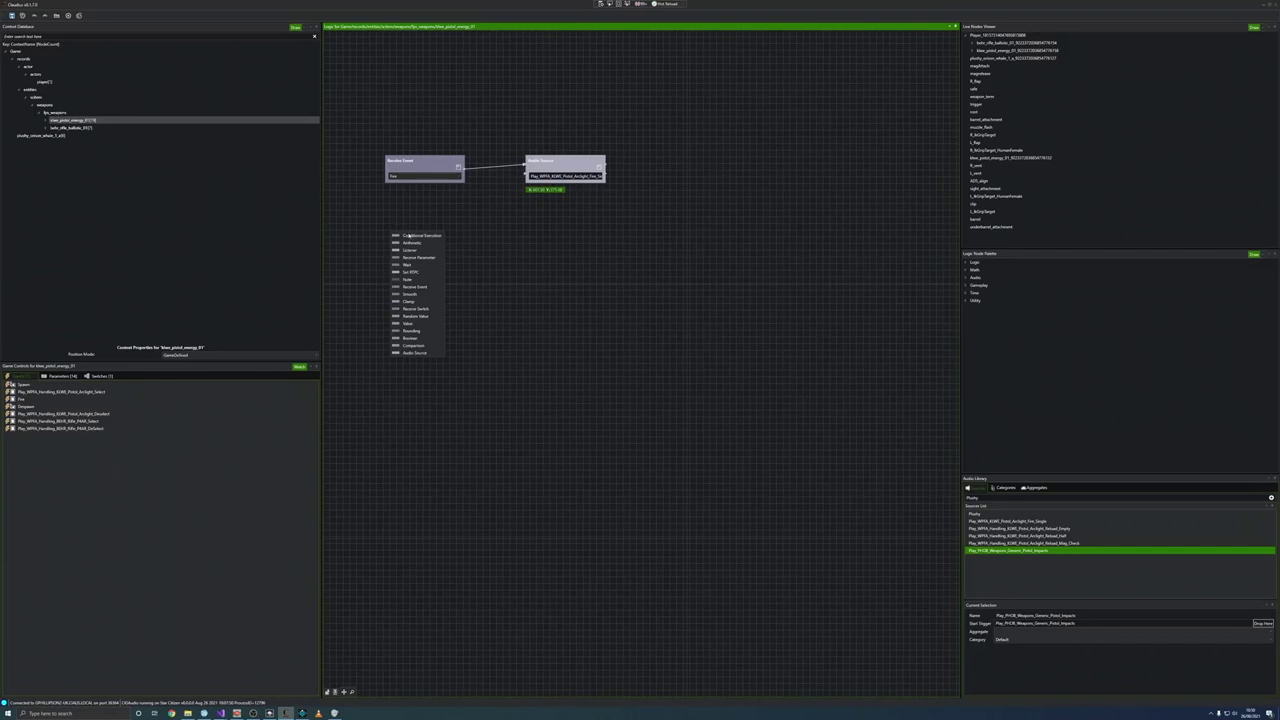
click(423, 290)
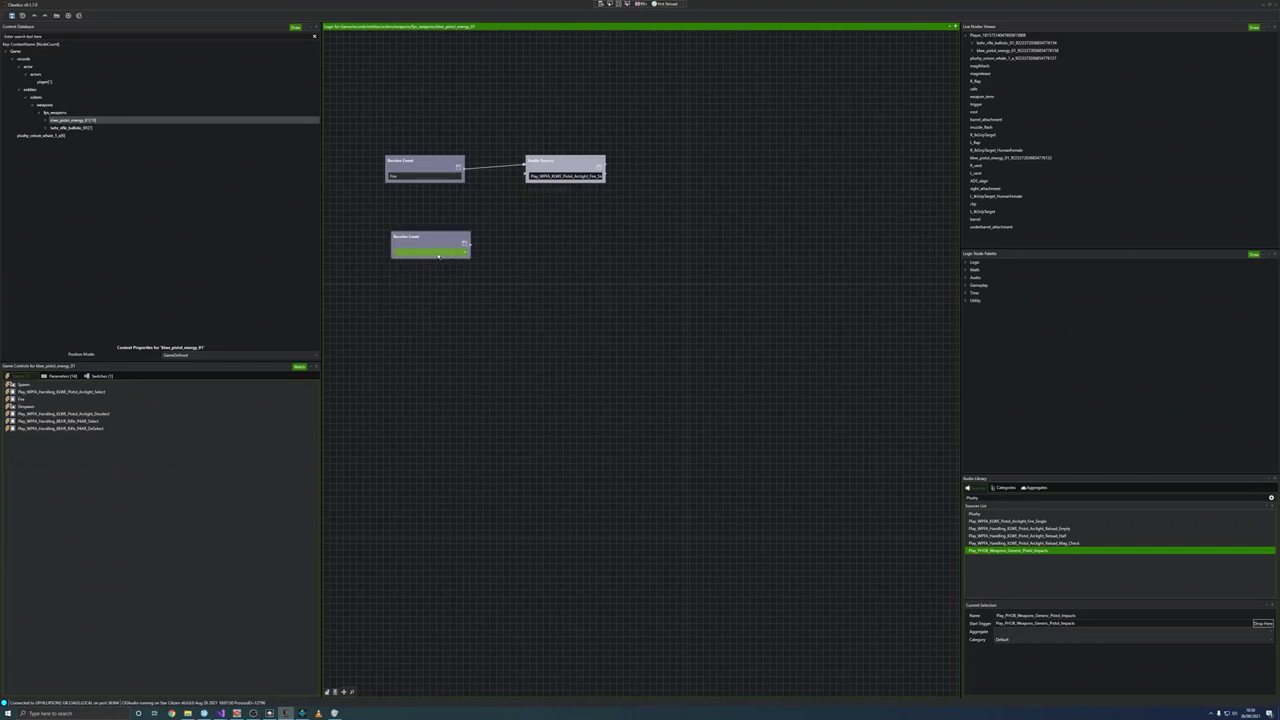
click(438, 254)
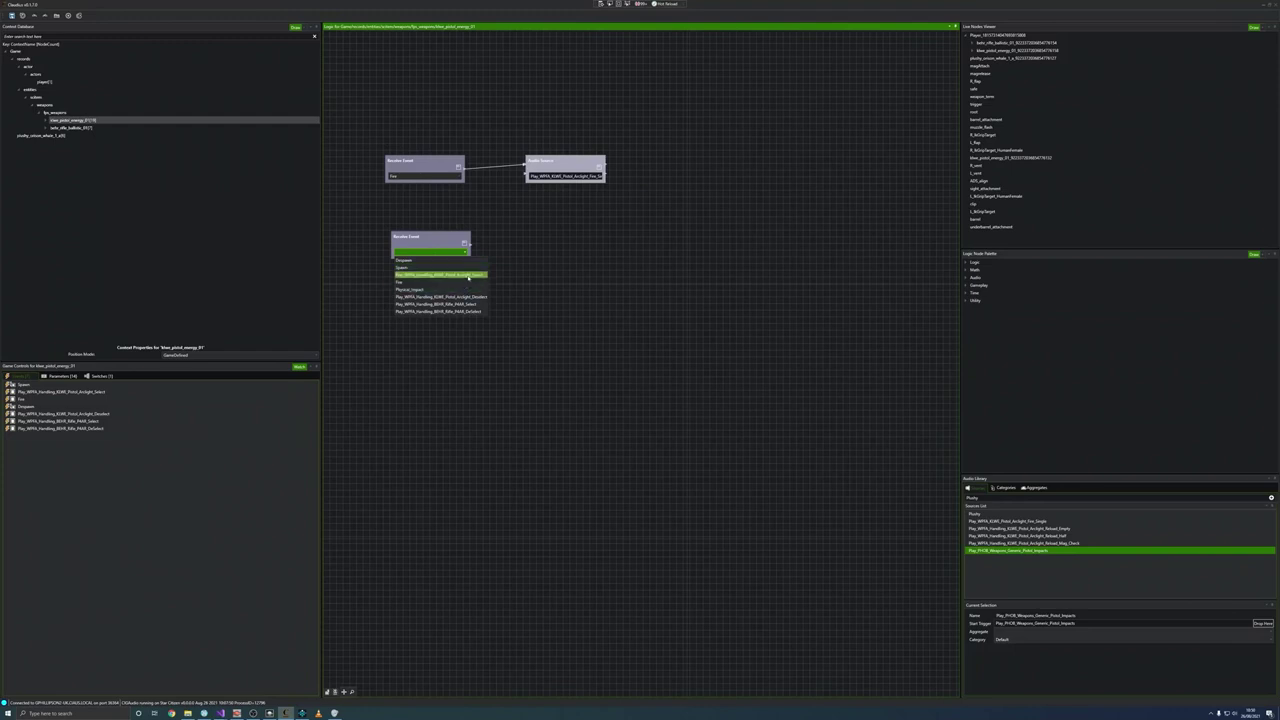
click(417, 333)
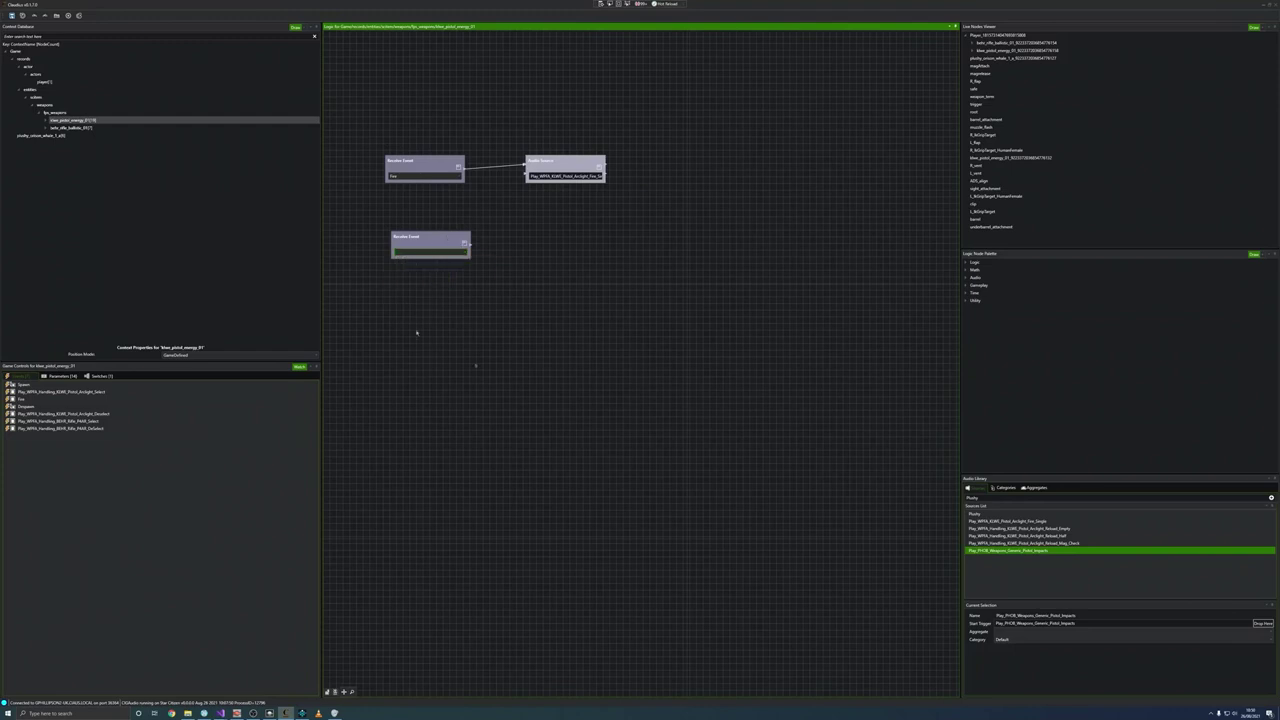
Step: Switch to the Sandbox Editor and give the character the klwe_pistol_energy_01 mag with the i_giveitem console command
click(269, 713)
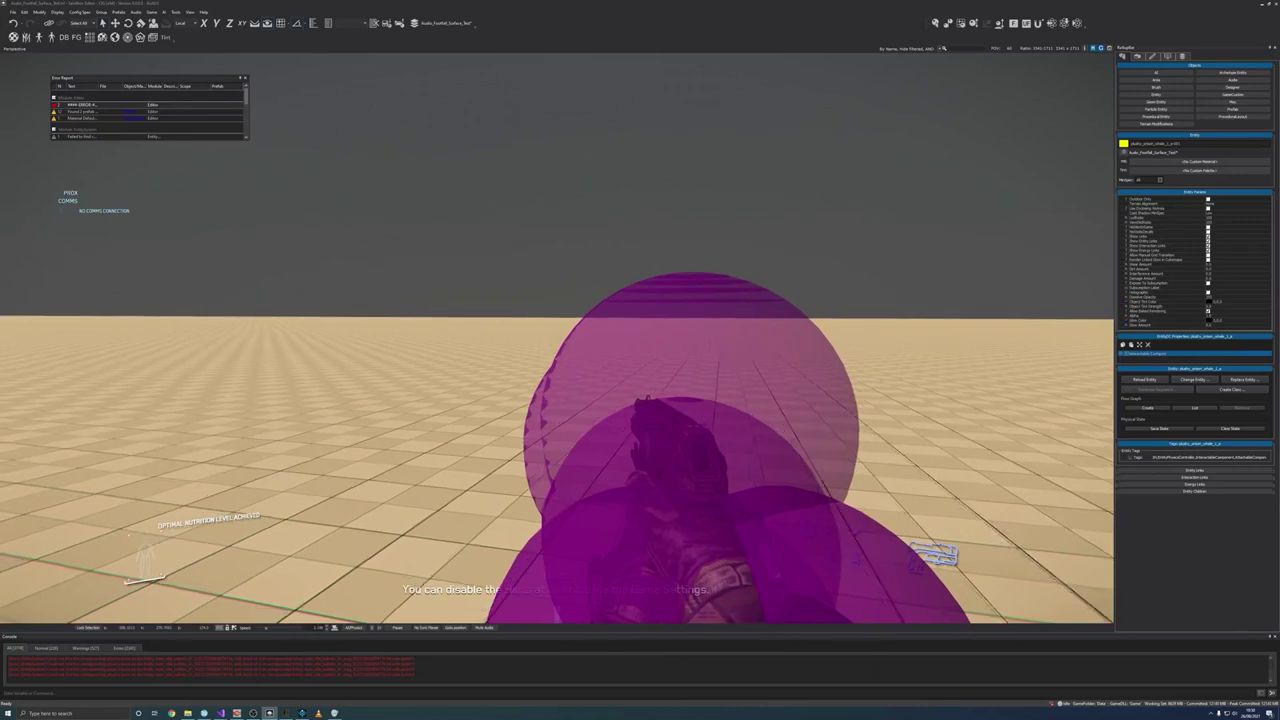
key(grave)
text(i_giveitem)
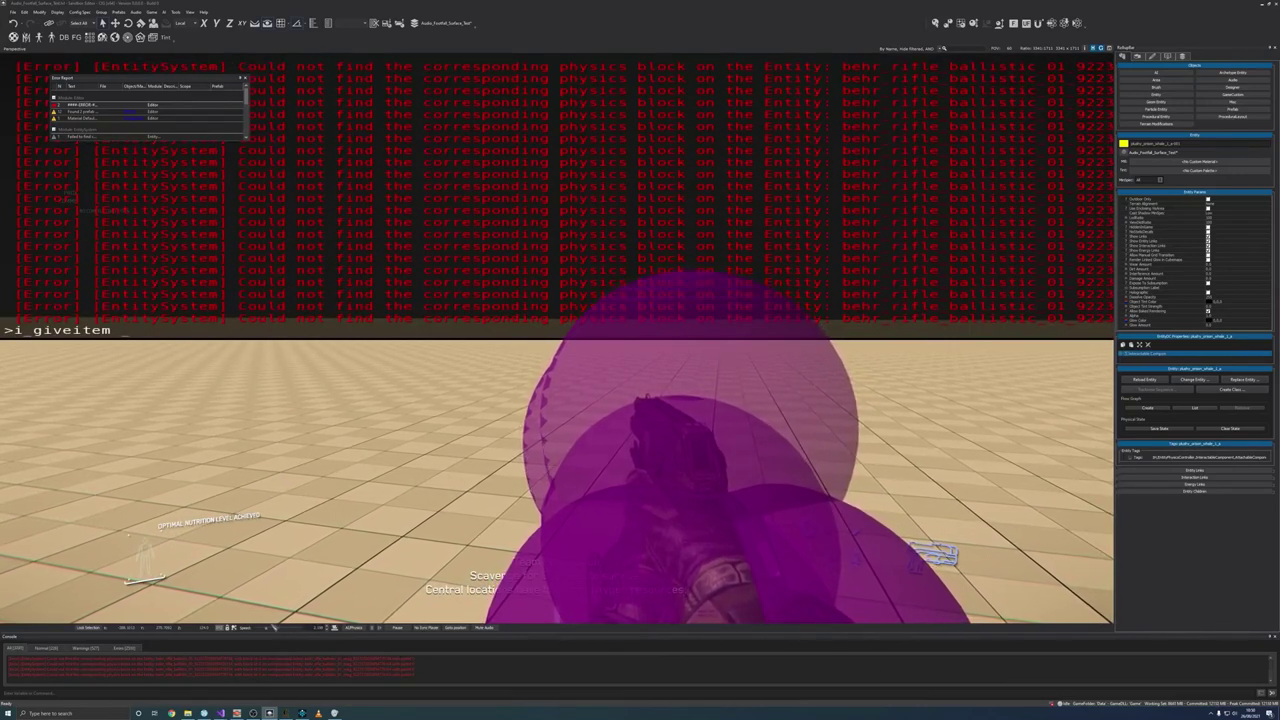
text( klwe_)
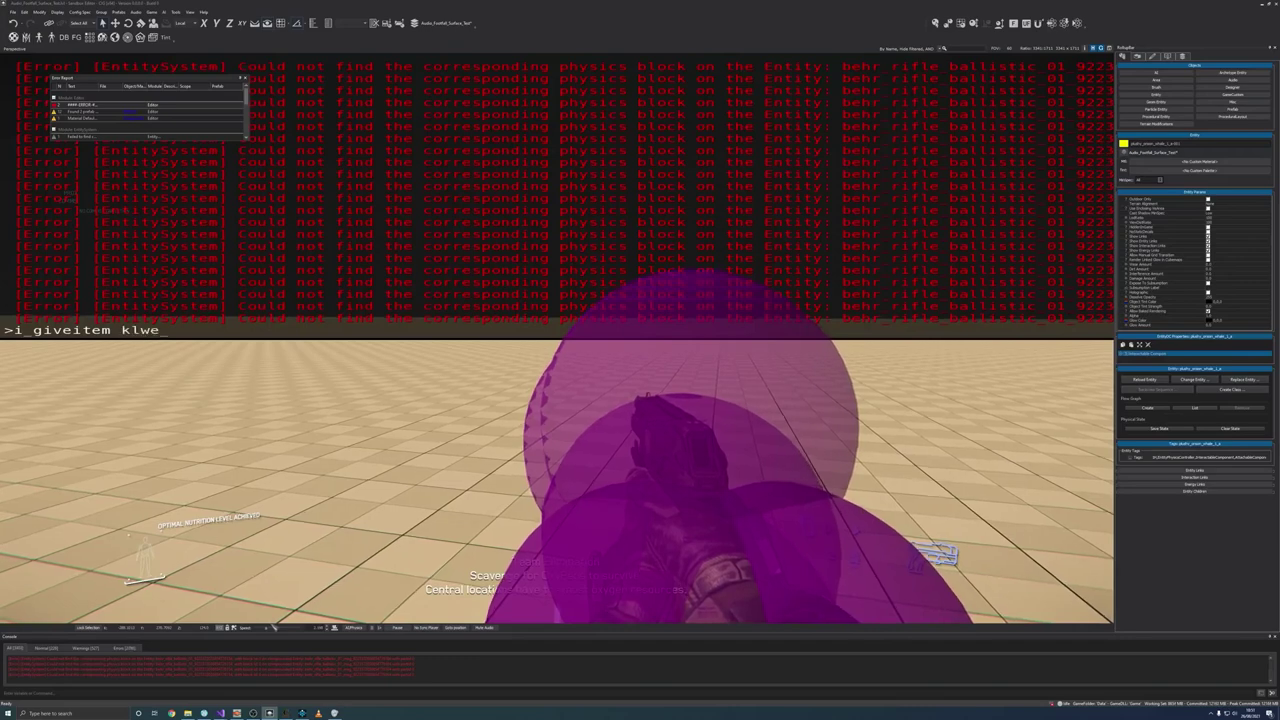
key(Tab)
key(BackSpace)
key(alt+Tab)
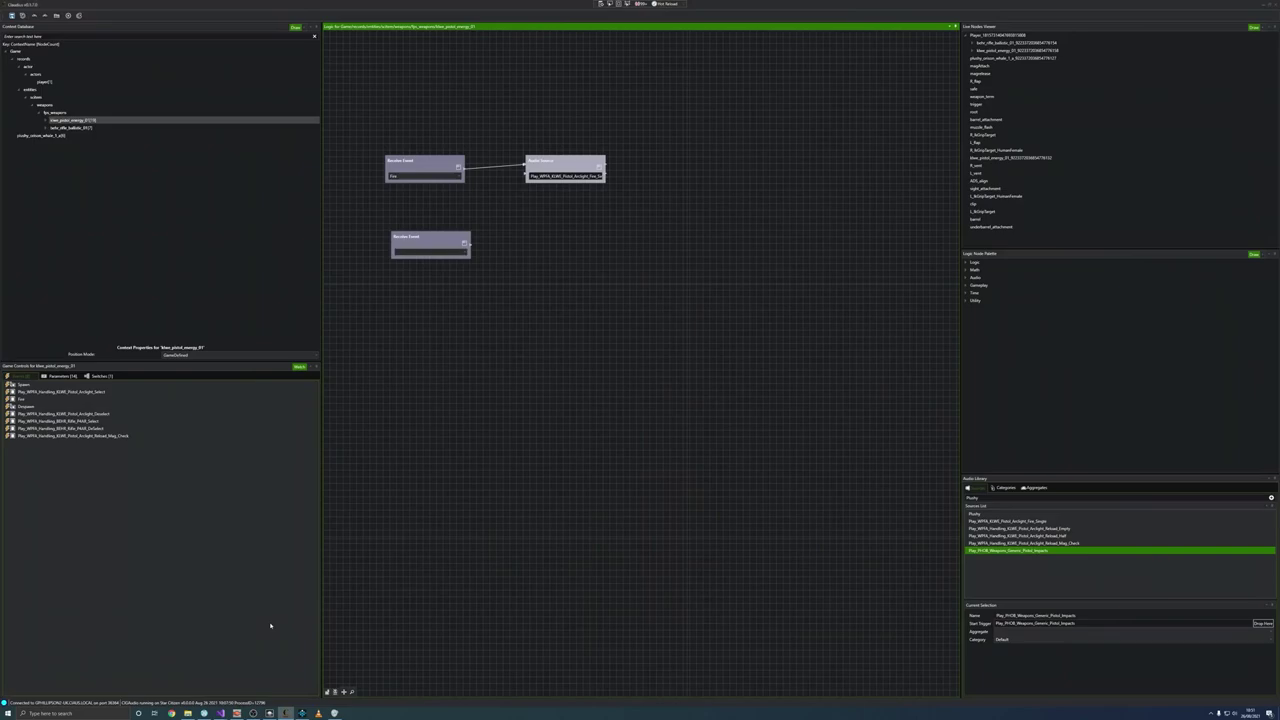
key(alt+Tab)
text(rgy)
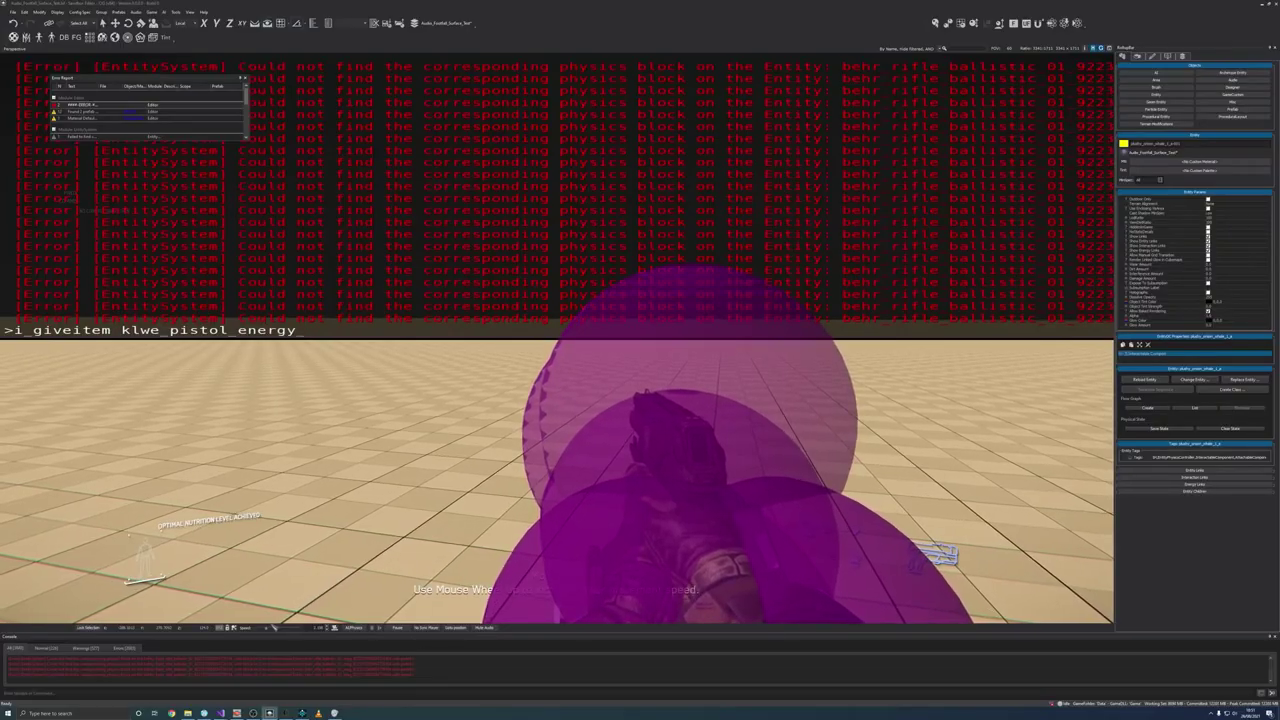
text(_01_black01)
key(Tab)
key(Tab)
key(Tab)
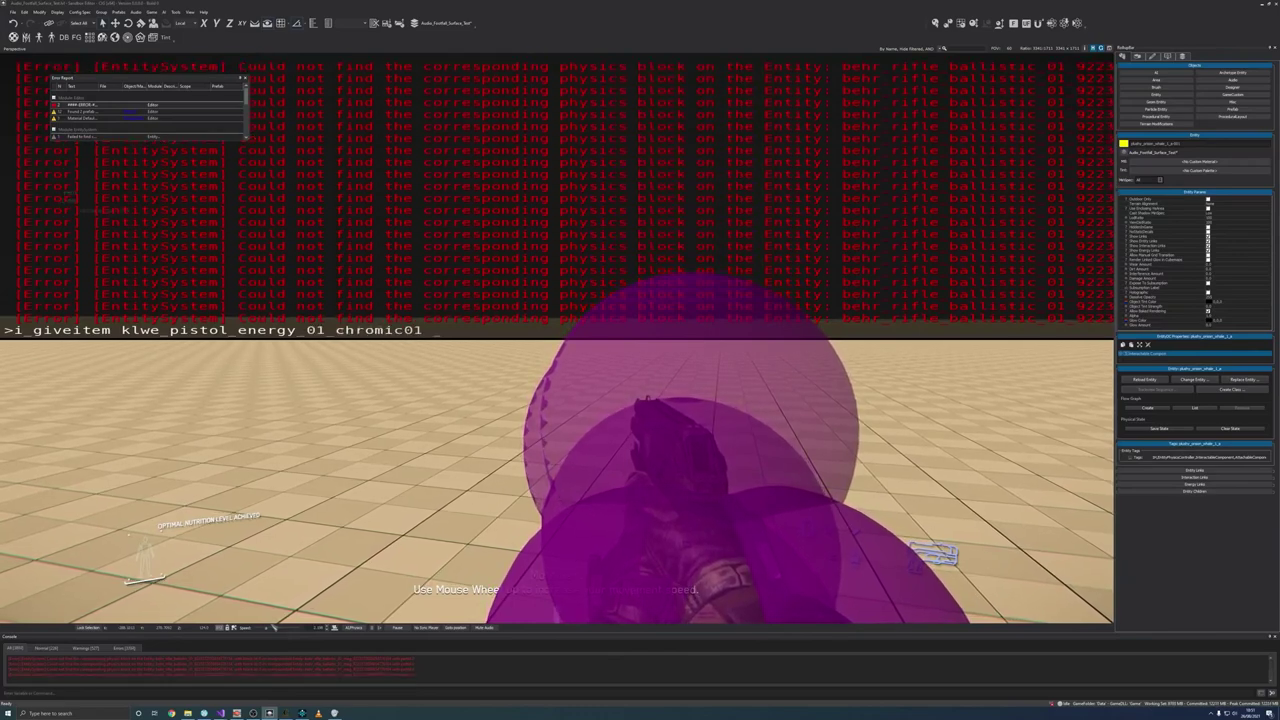
key(BackSpace)
key(BackSpace)
key(BackSpace)
key(BackSpace)
key(BackSpace)
key(BackSpace)
key(BackSpace)
key(BackSpace)
key(BackSpace)
key(BackSpace)
key(BackSpace)
key(BackSpace)
key(BackSpace)
text(mag)
key(Return)
key(grave)
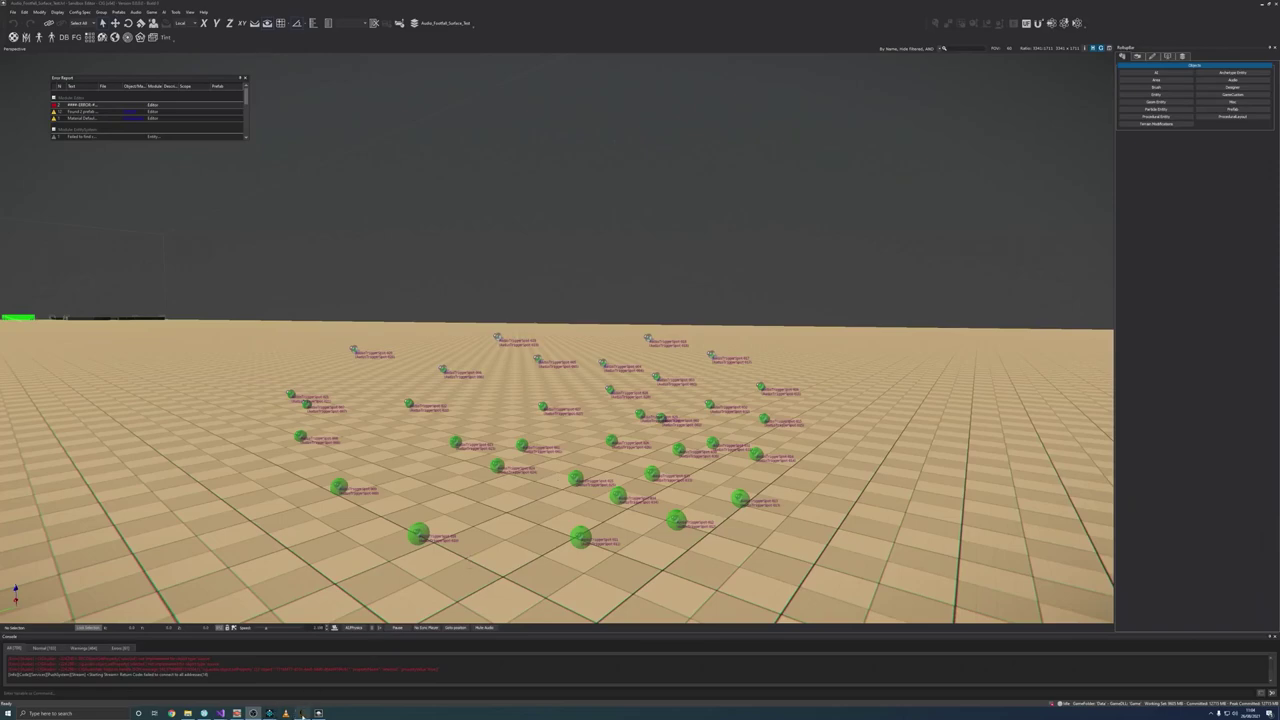
Step: Switch to Claudius, open the AudioTriggerSpot-032 context's logic, and select the Play_ENVP_Room_Tone_Electric_Hum_Machine audio source
click(302, 713)
click(45, 81)
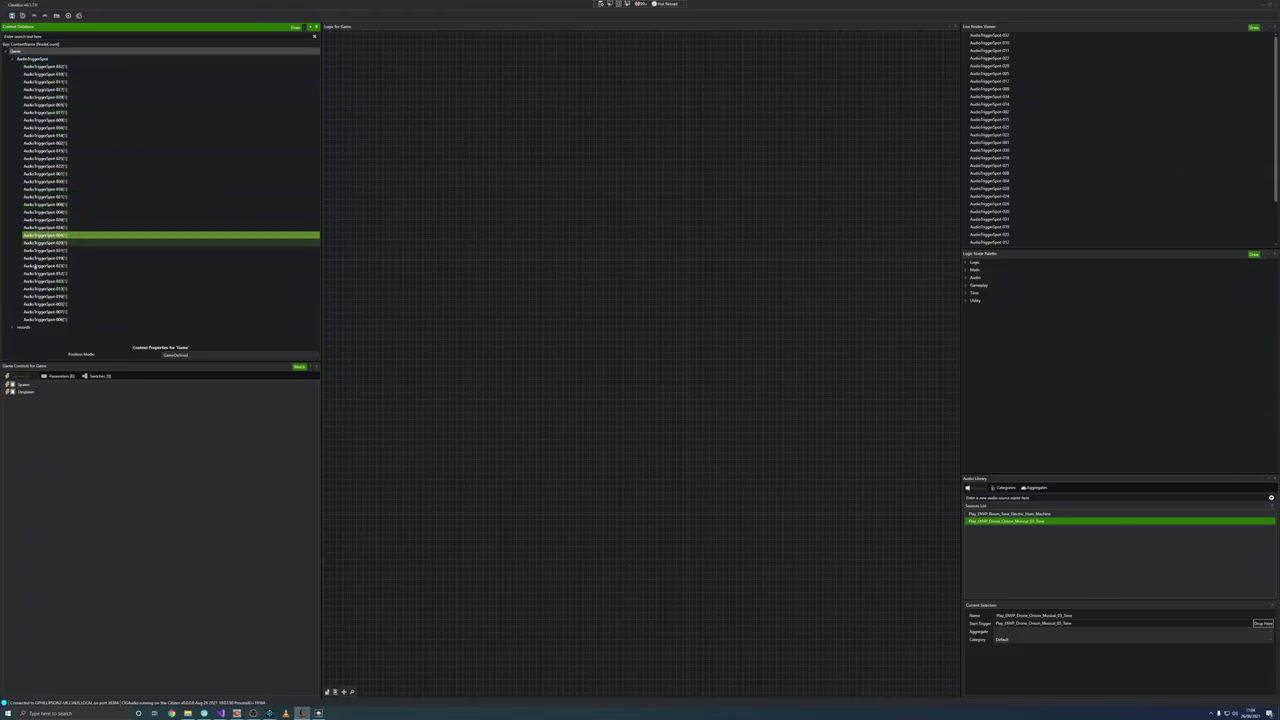
click(54, 67)
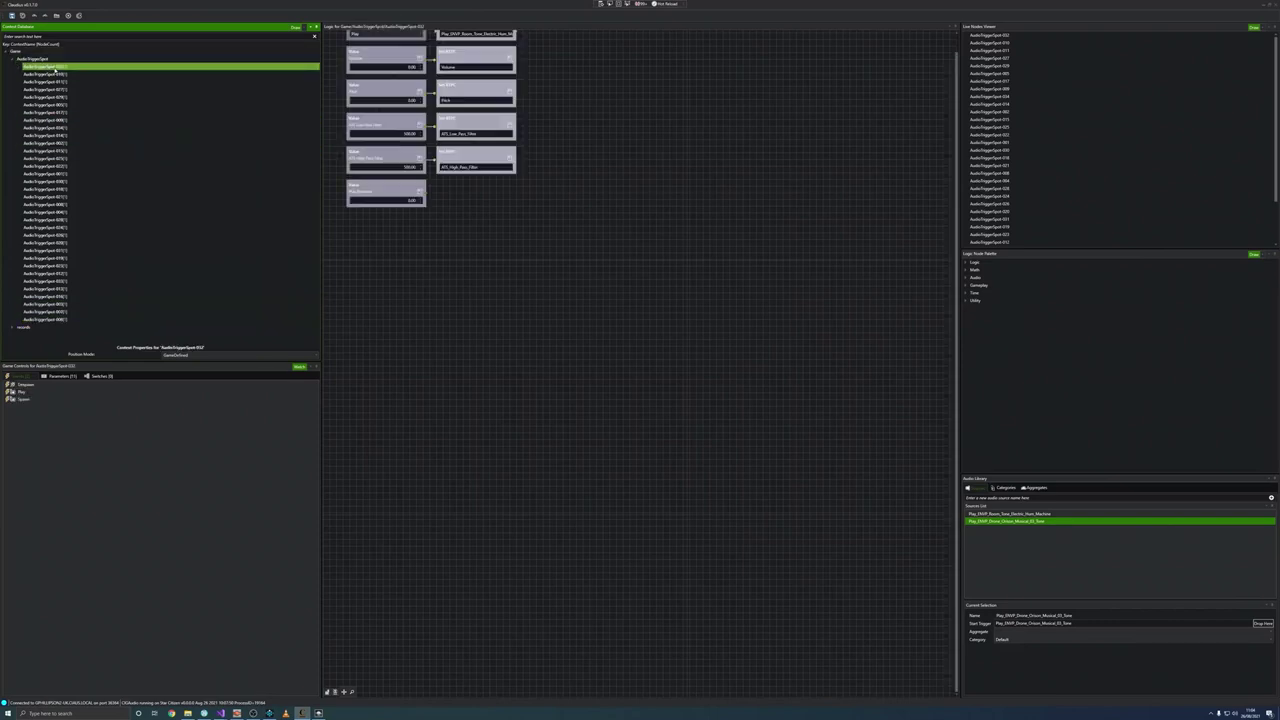
drag(956, 76, 968, 40)
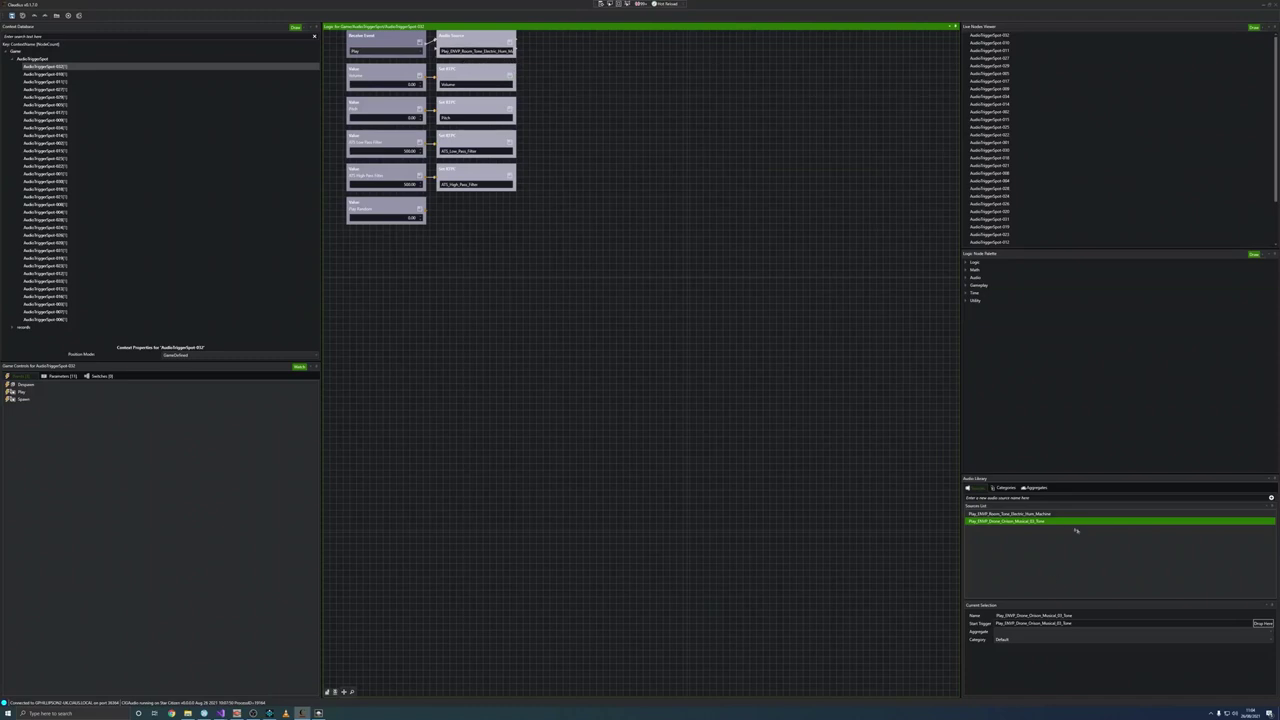
click(1020, 514)
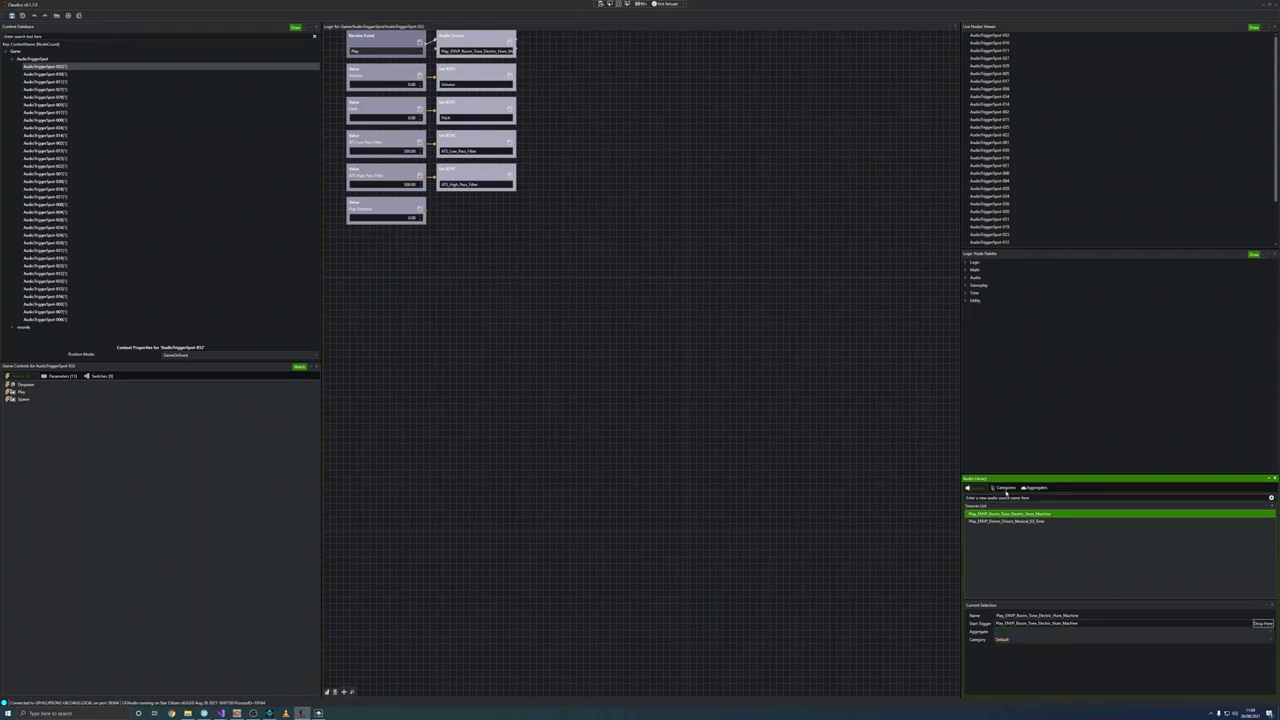
Step: Create a RoomTones audio category in the audio library and set its playback limit
click(1003, 489)
click(1020, 499)
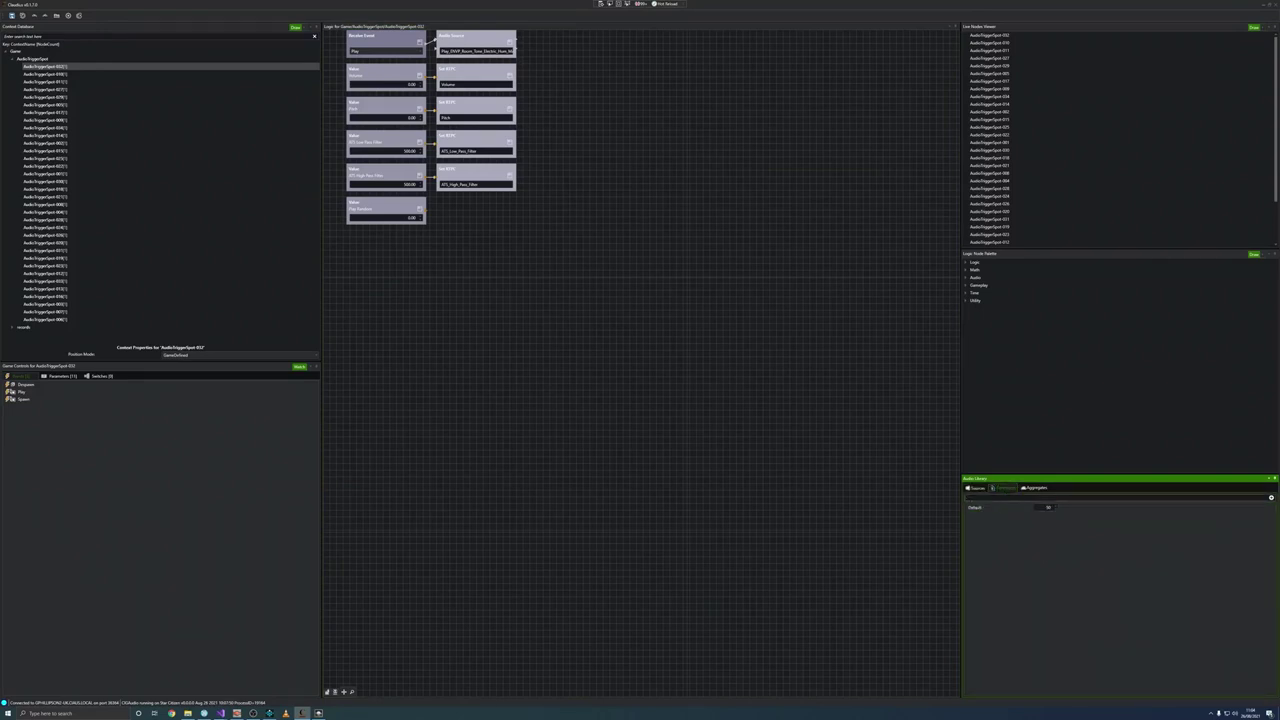
key(Return)
click(1052, 516)
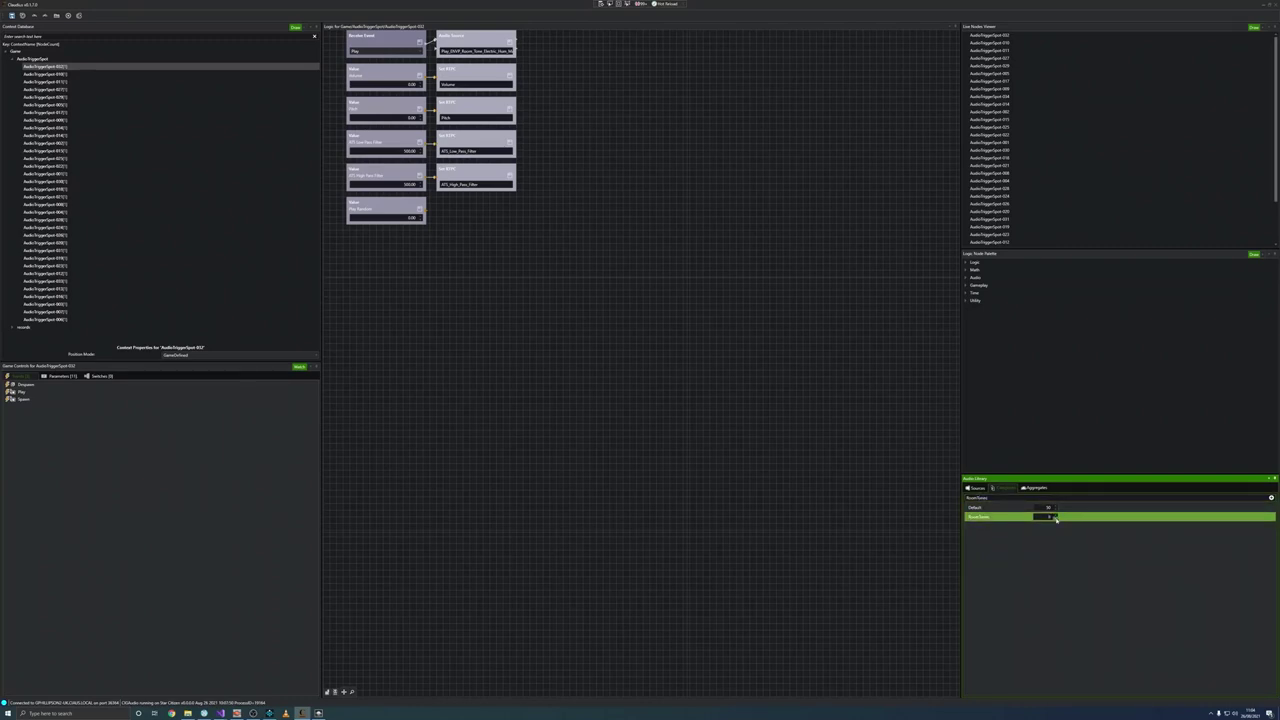
Step: Assign the RoomTones category to the Play_ENVP_Room_Tone_Electric_Hum_Machine audio source
click(979, 489)
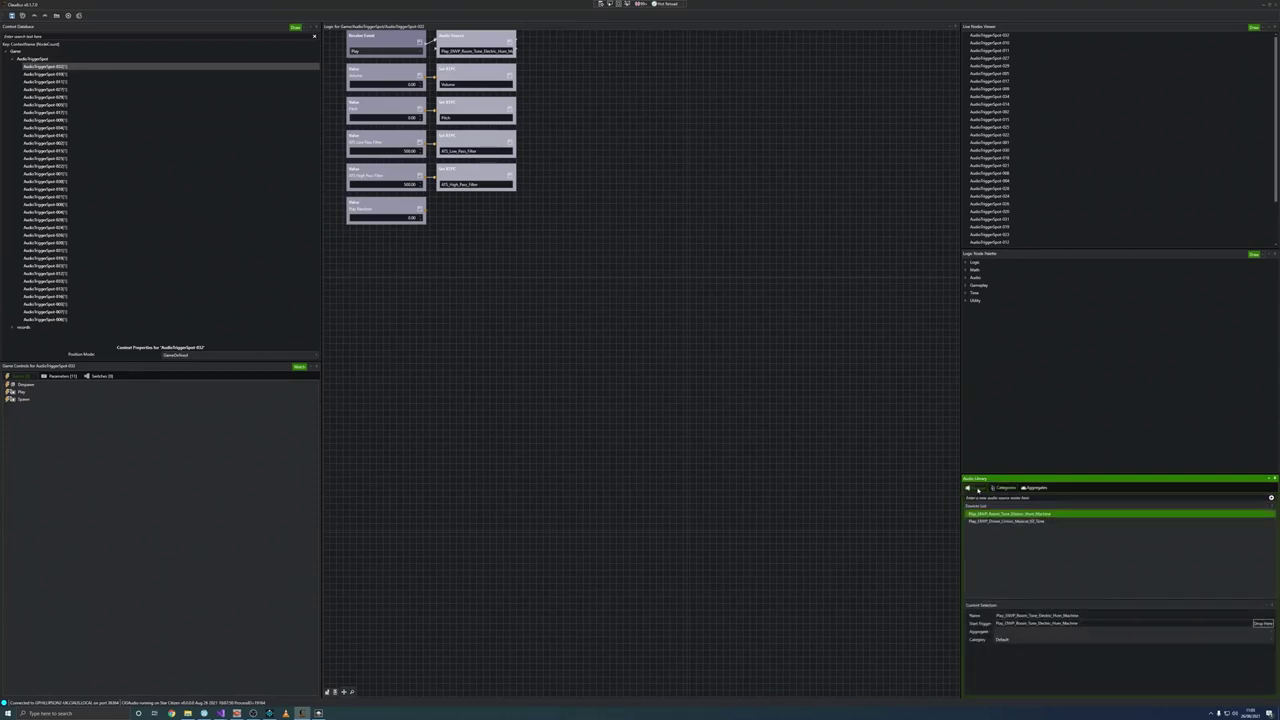
click(1023, 638)
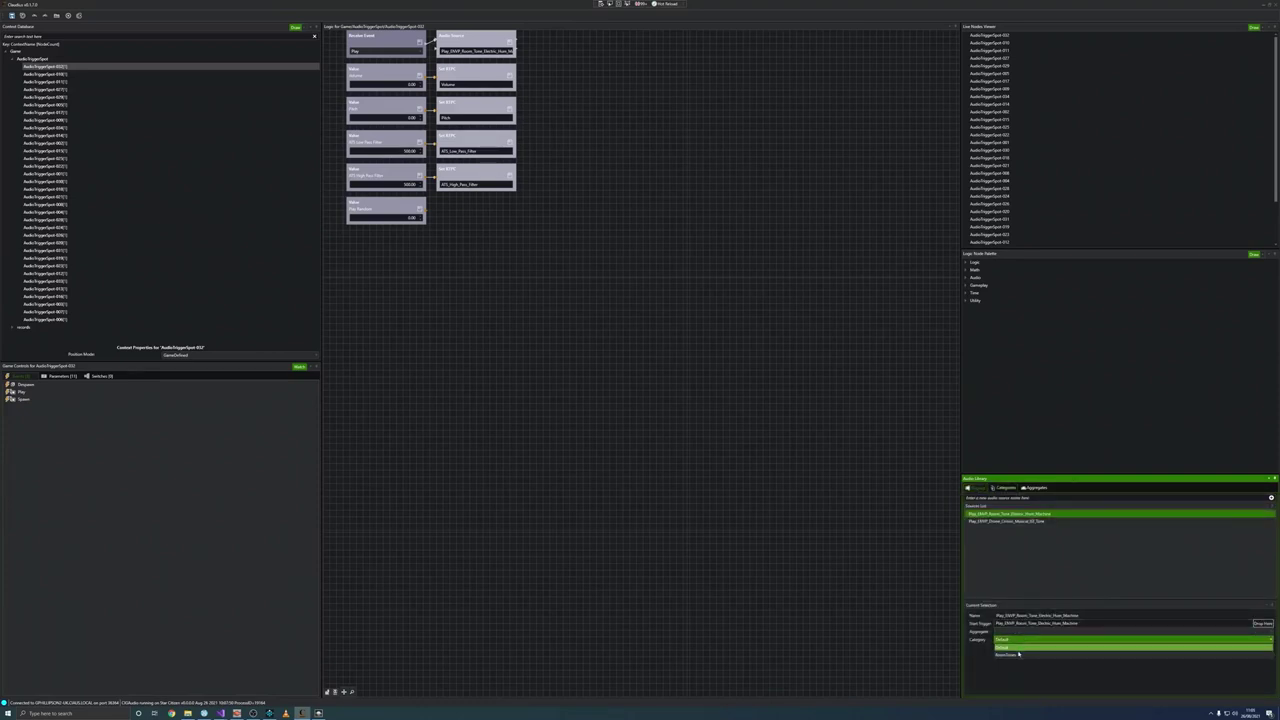
click(1020, 655)
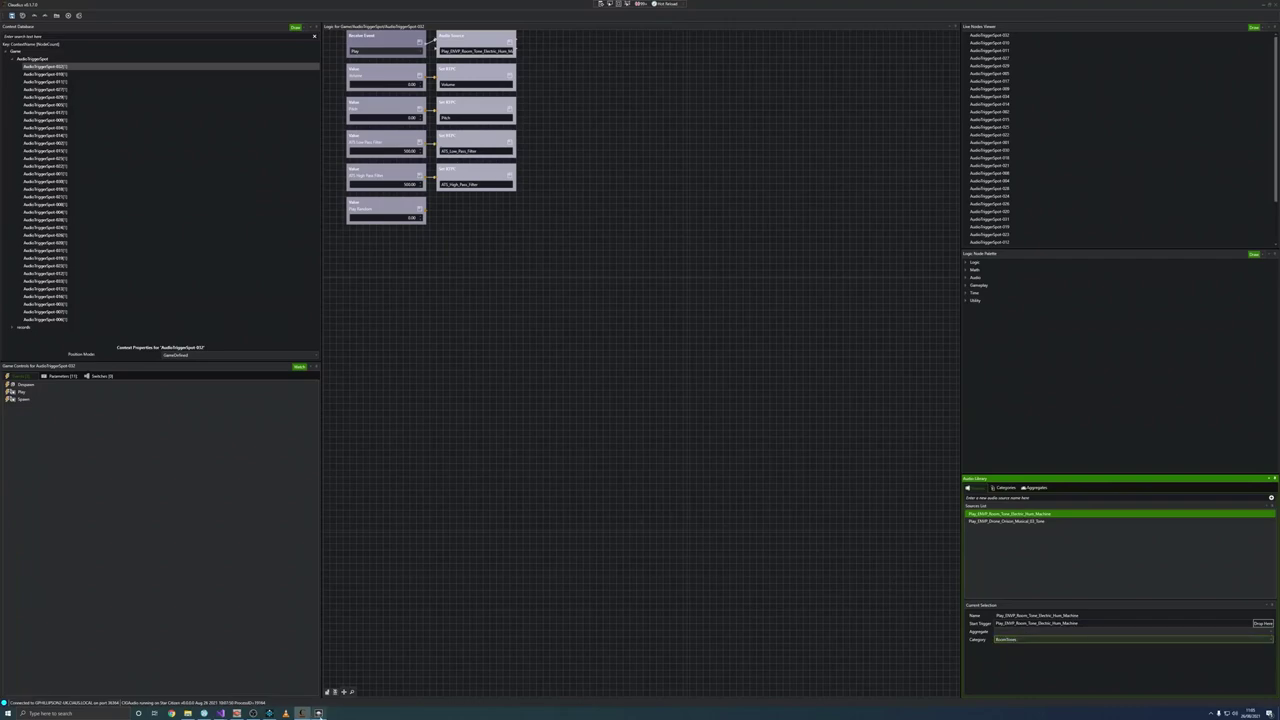
Step: Select the AudioTriggerSpot parent context and examine in the Sandbox Editor which trigger spots are playing
click(318, 713)
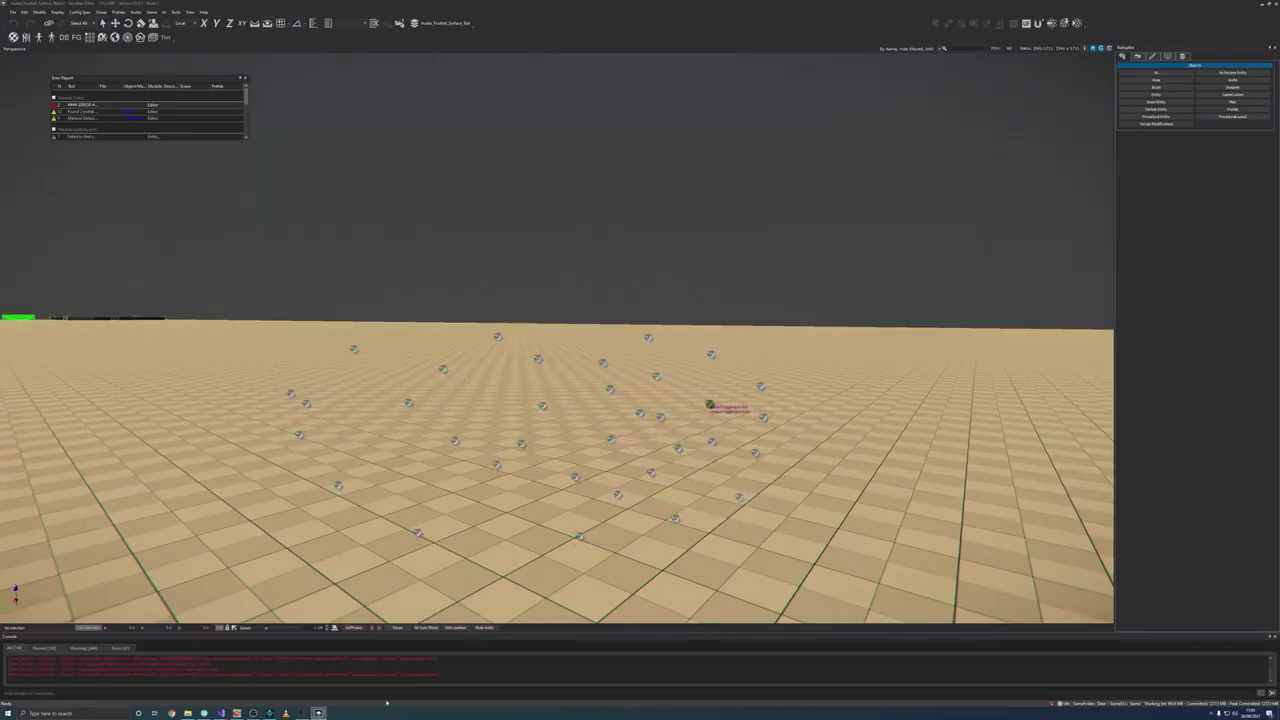
click(302, 713)
click(32, 60)
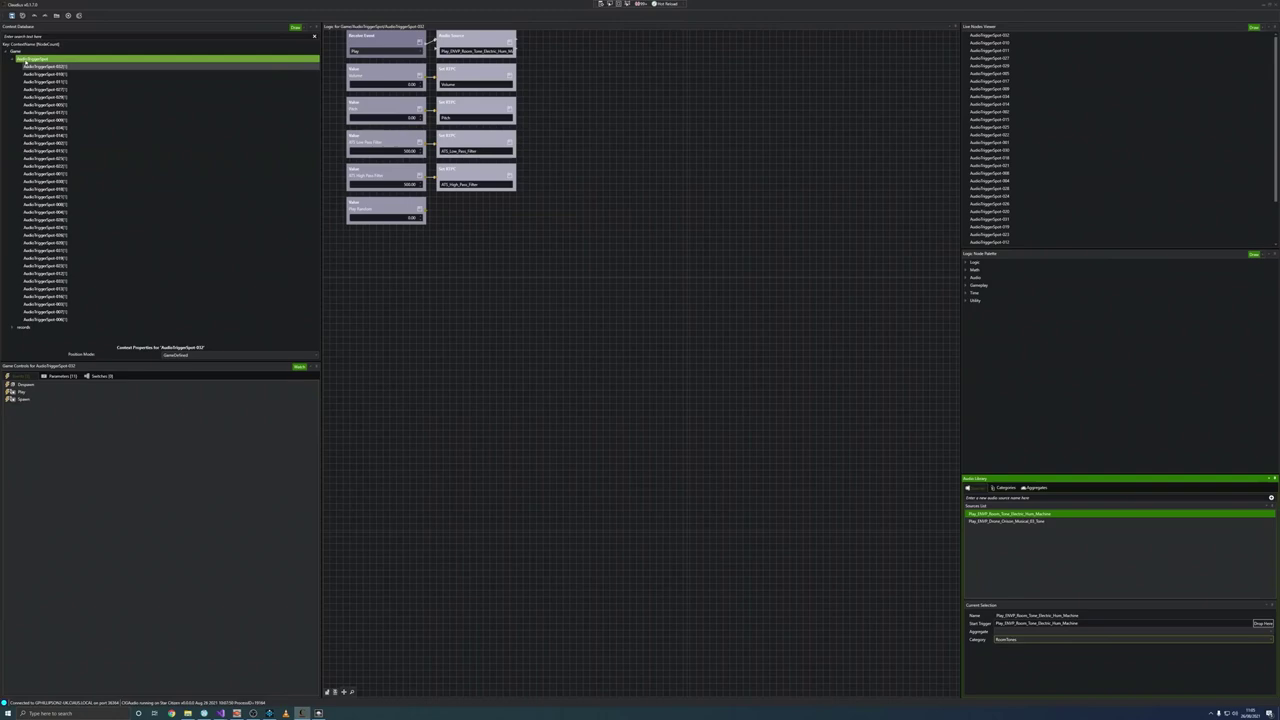
click(318, 713)
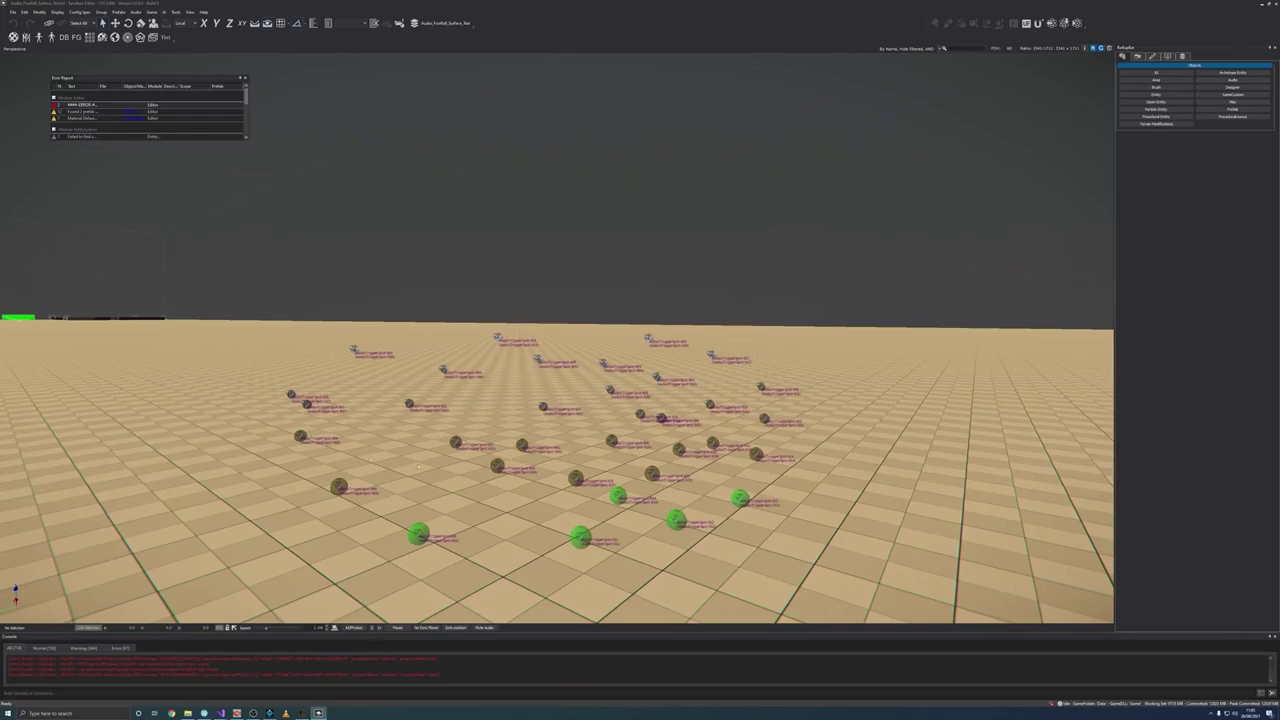
mouse_move(746, 538)
right_down()
mouse_move(930, 536)
mouse_move(670, 556)
mouse_move(738, 550)
right_up()
Step: Switch to Claudius, lower the RoomTones category limit, and check the trigger spots in the Sandbox Editor
click(302, 713)
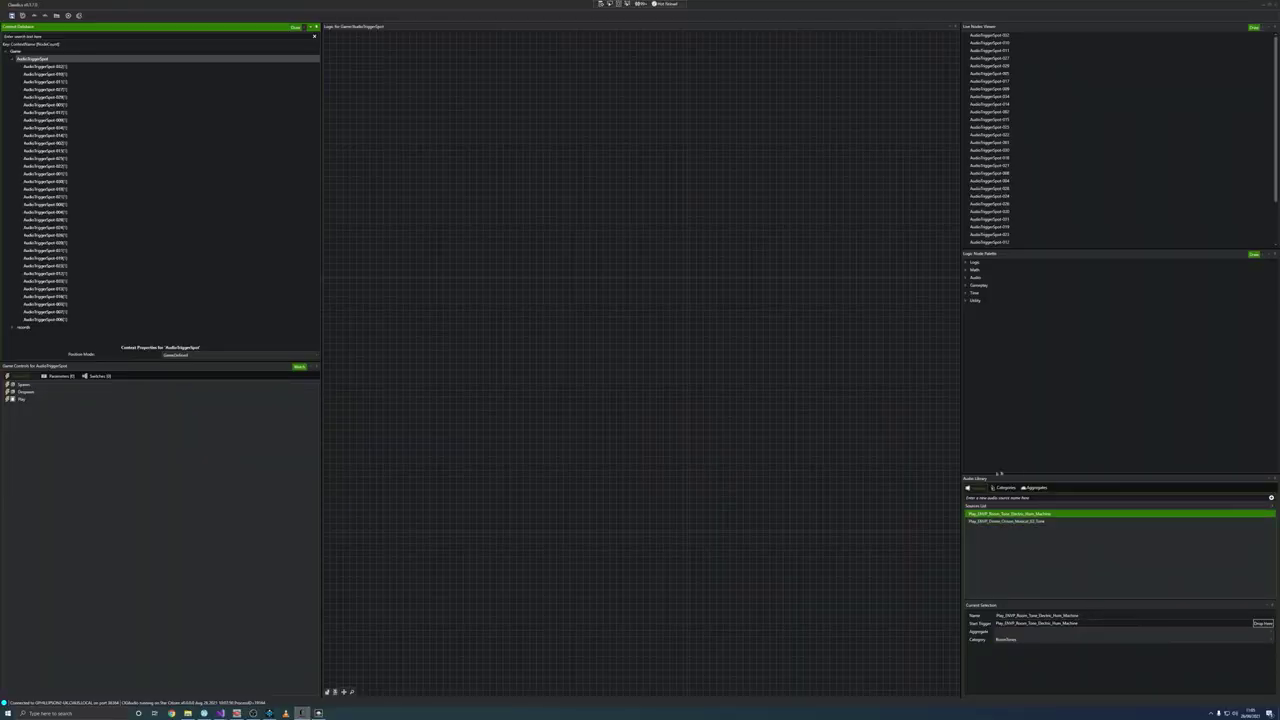
click(1005, 487)
click(1050, 516)
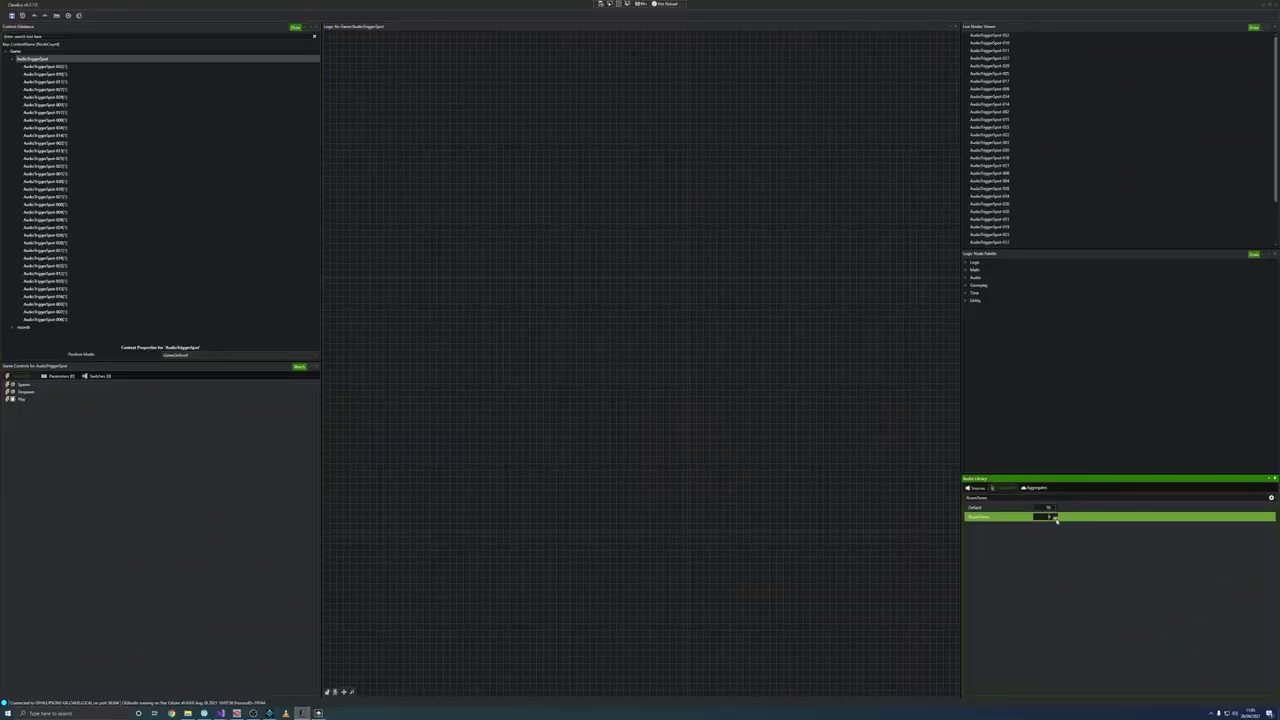
key(alt+Tab)
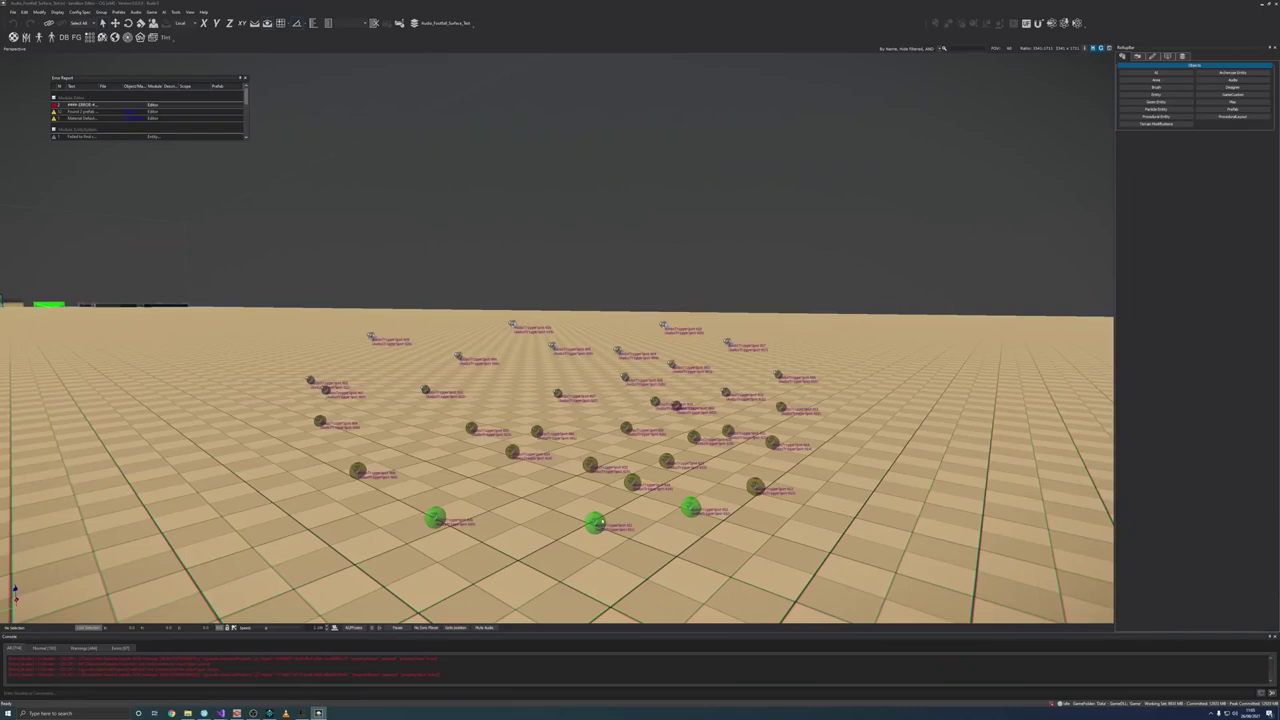
Step: Raise the RoomTones category limit in Claudius and compare the playing trigger spots in the Sandbox Editor
key(alt+Tab)
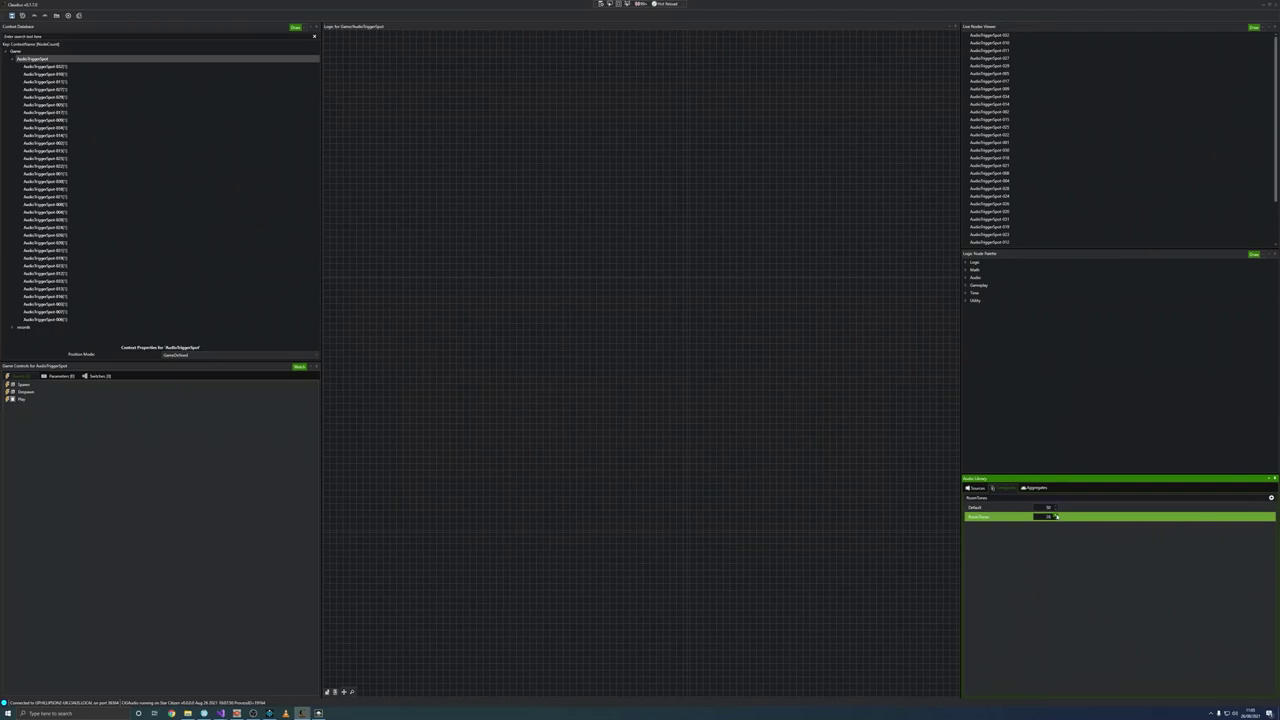
key(alt+Tab)
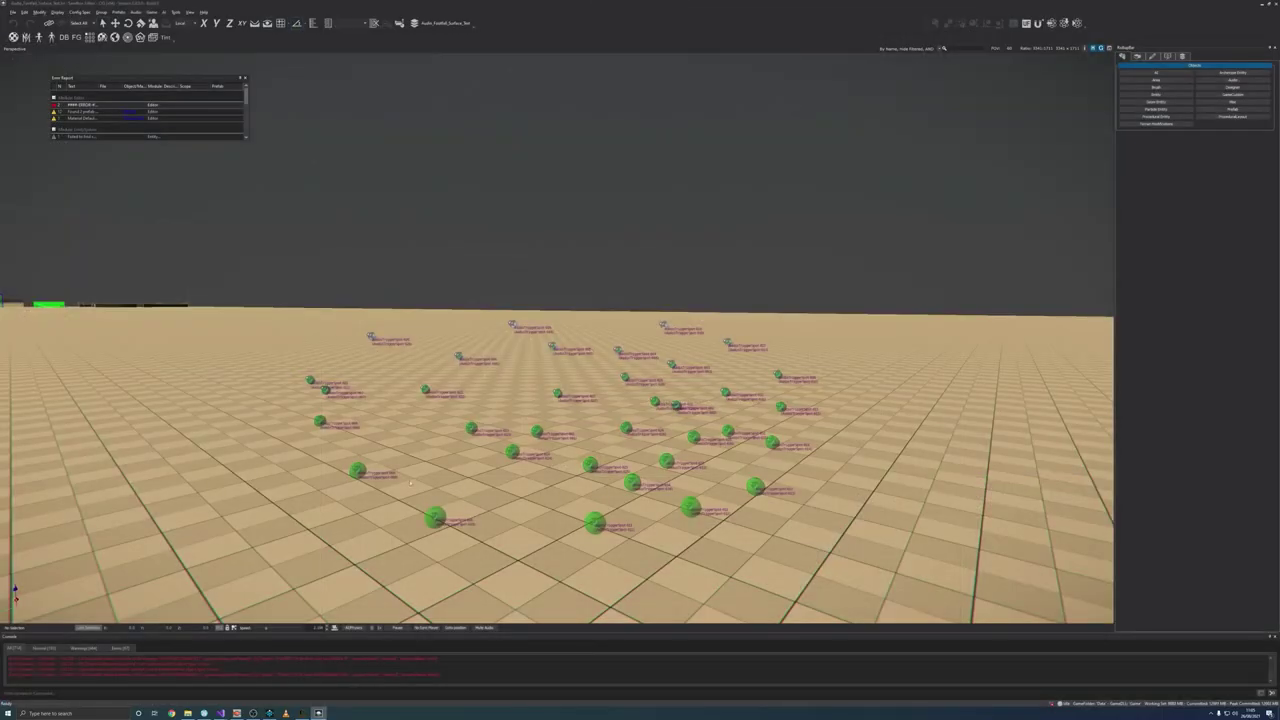
key(alt+Tab)
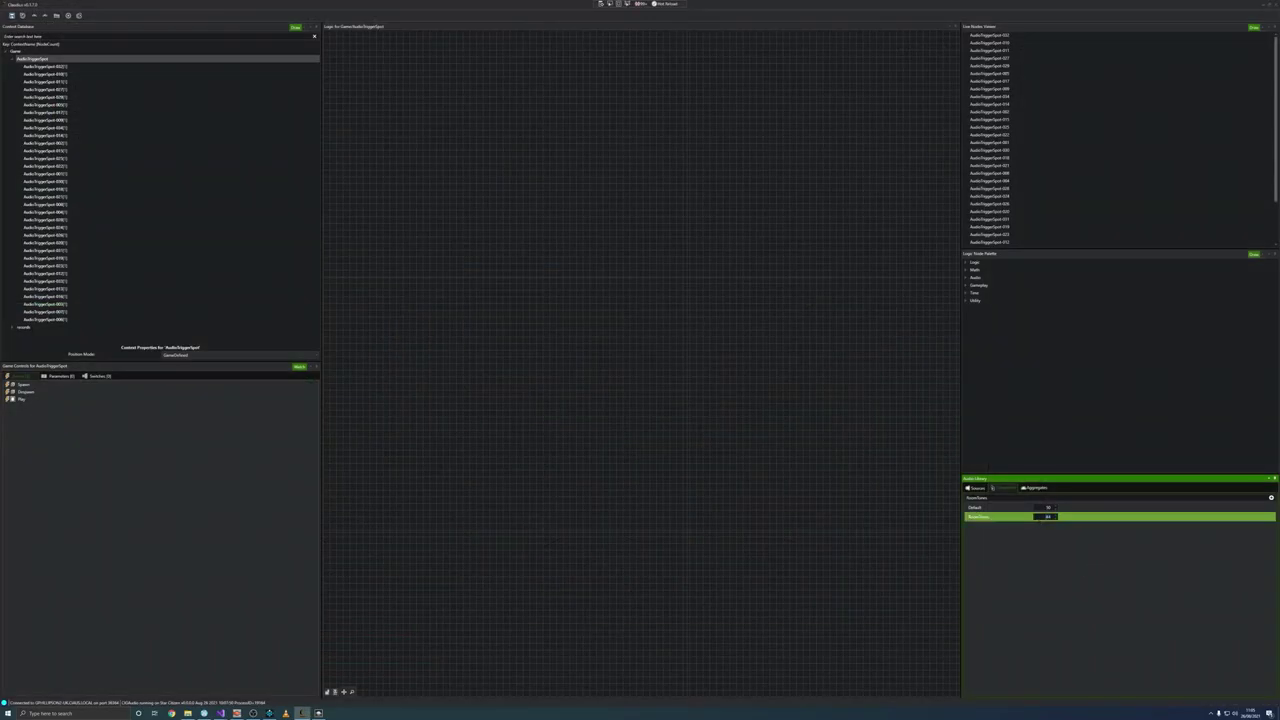
Step: Create a new audio aggregate named RoomTestAggregate in the audio library
click(982, 492)
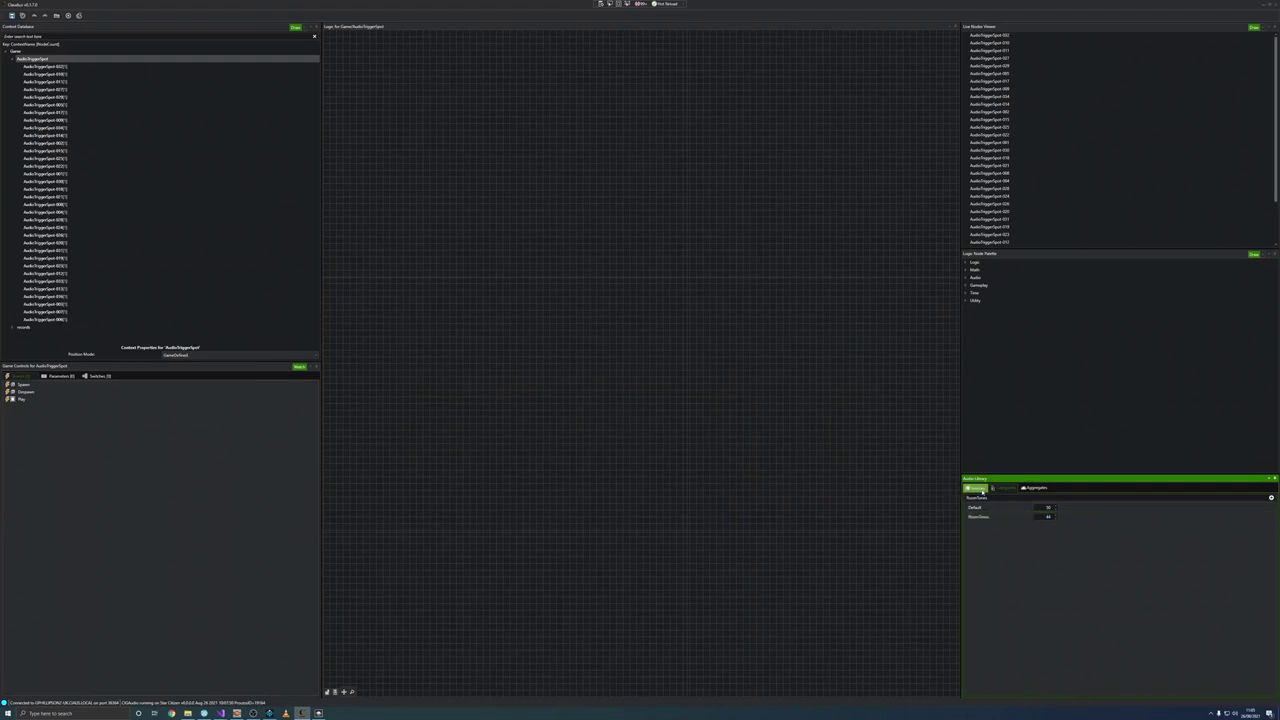
click(1035, 488)
click(1030, 498)
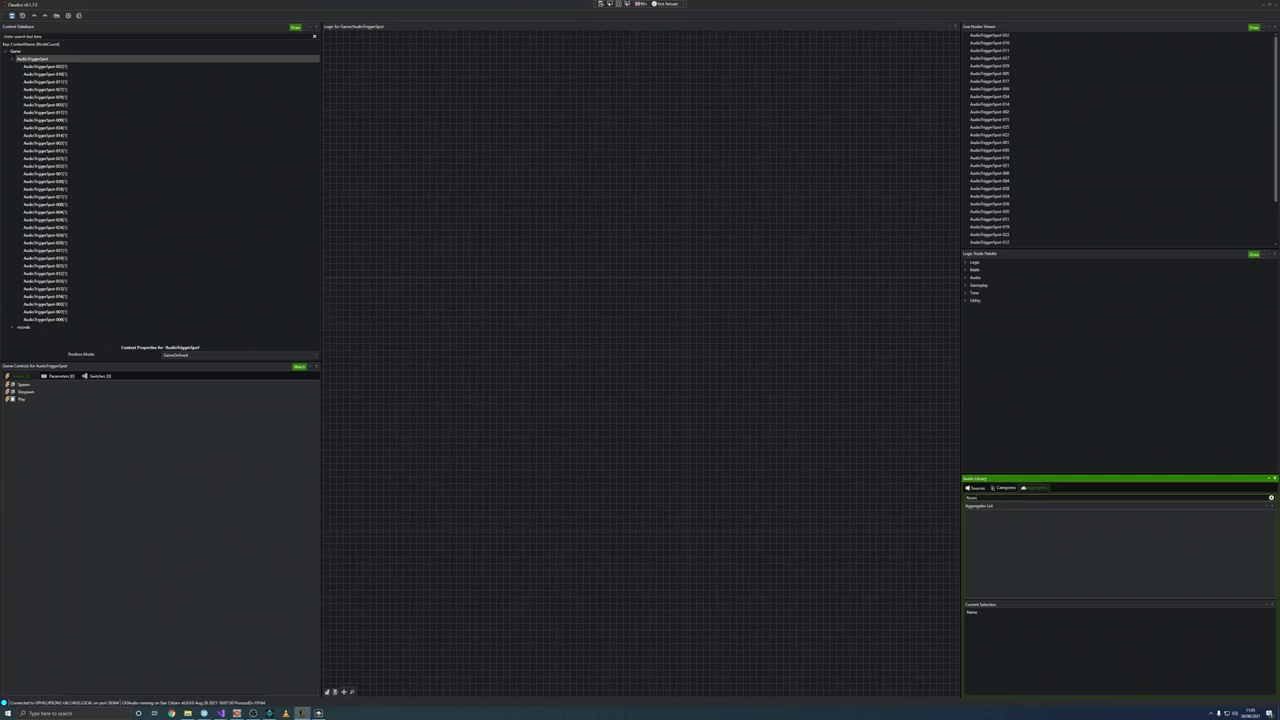
key(Return)
click(991, 516)
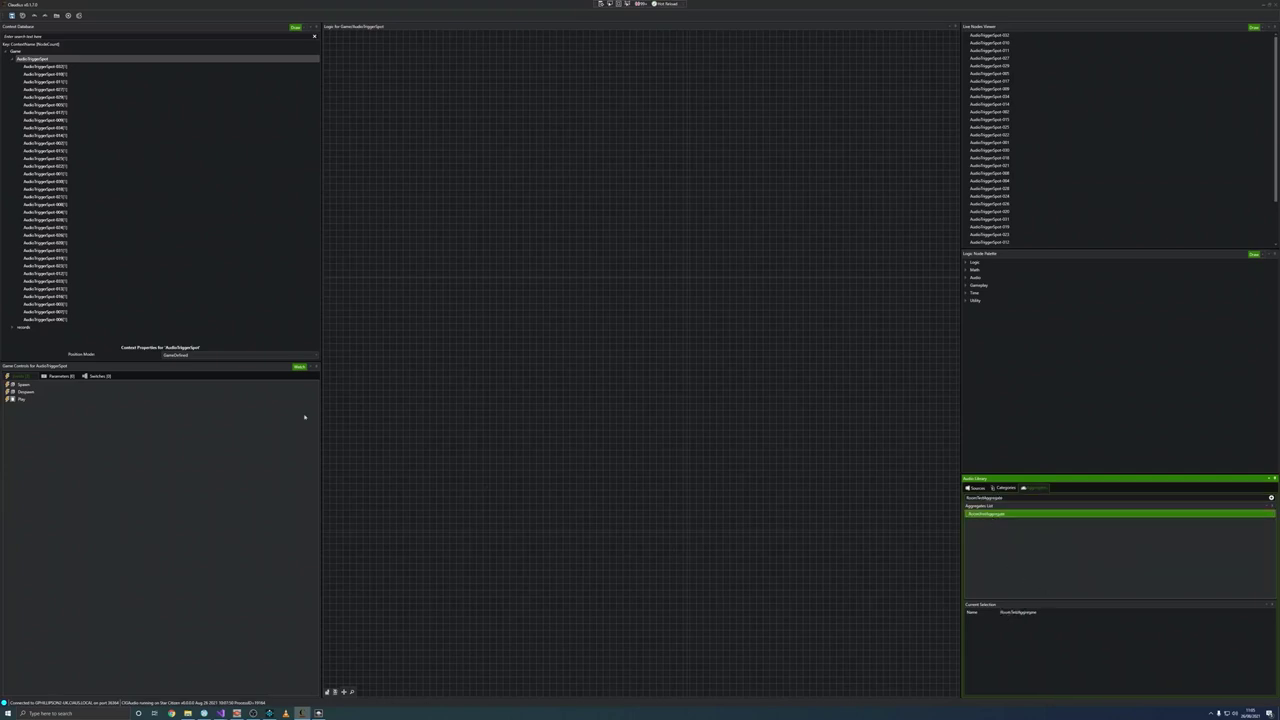
key(alt+Tab)
key(alt+Tab)
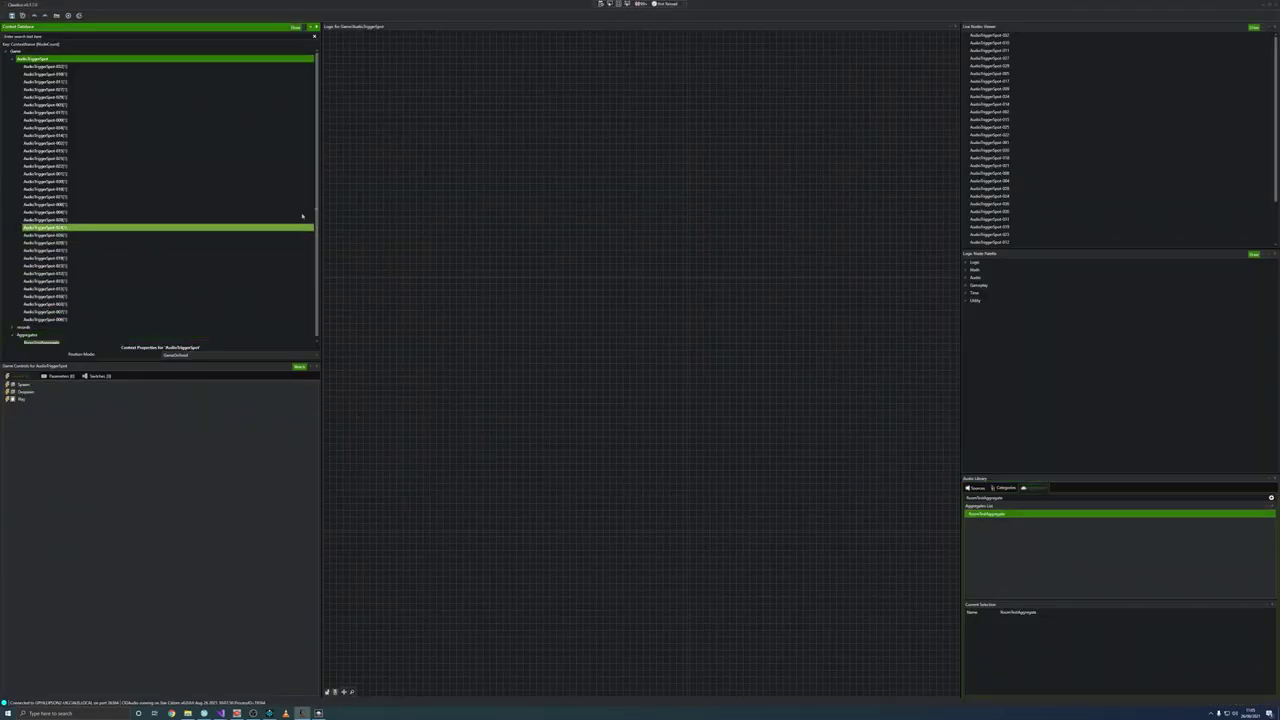
Step: Open the RoomTestAggregate context's logic and add a Receive Event node set to AggregateStart
click(42, 342)
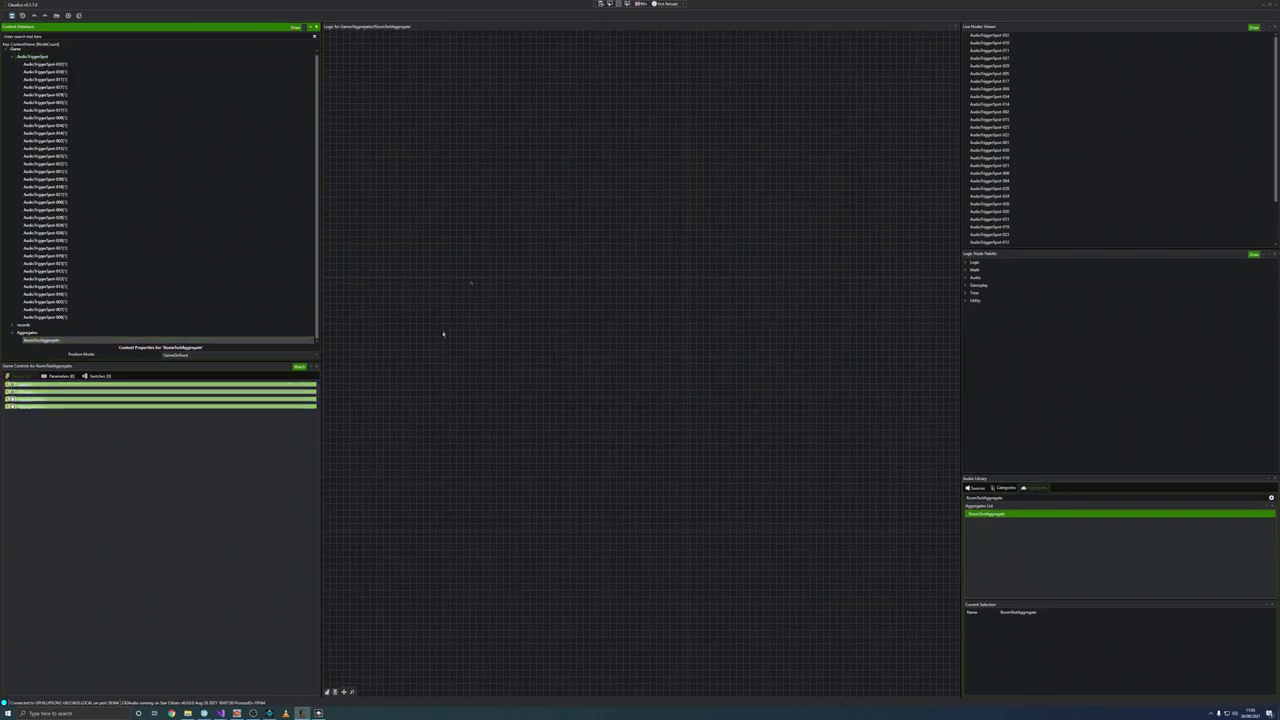
right_click(389, 137)
click(416, 194)
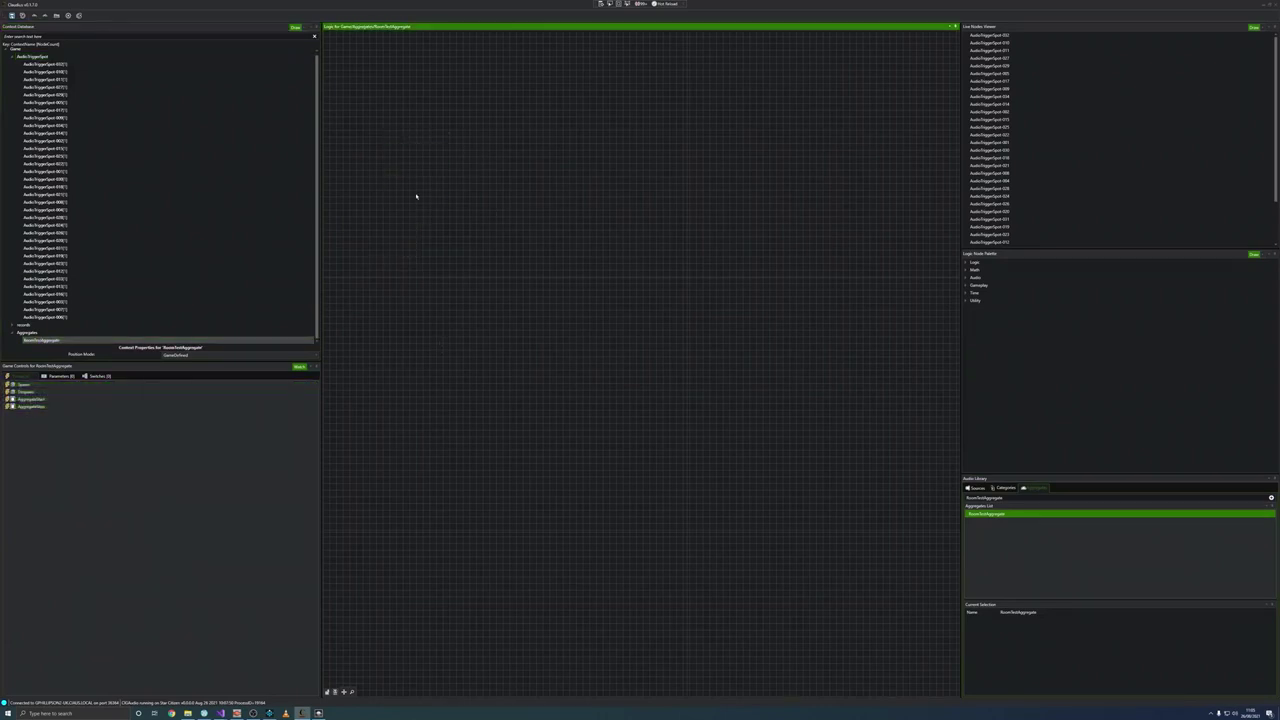
click(428, 158)
click(424, 188)
Step: Add a second Receive Event node set to AggregateStop and align it below the AggregateStart node
right_click(403, 211)
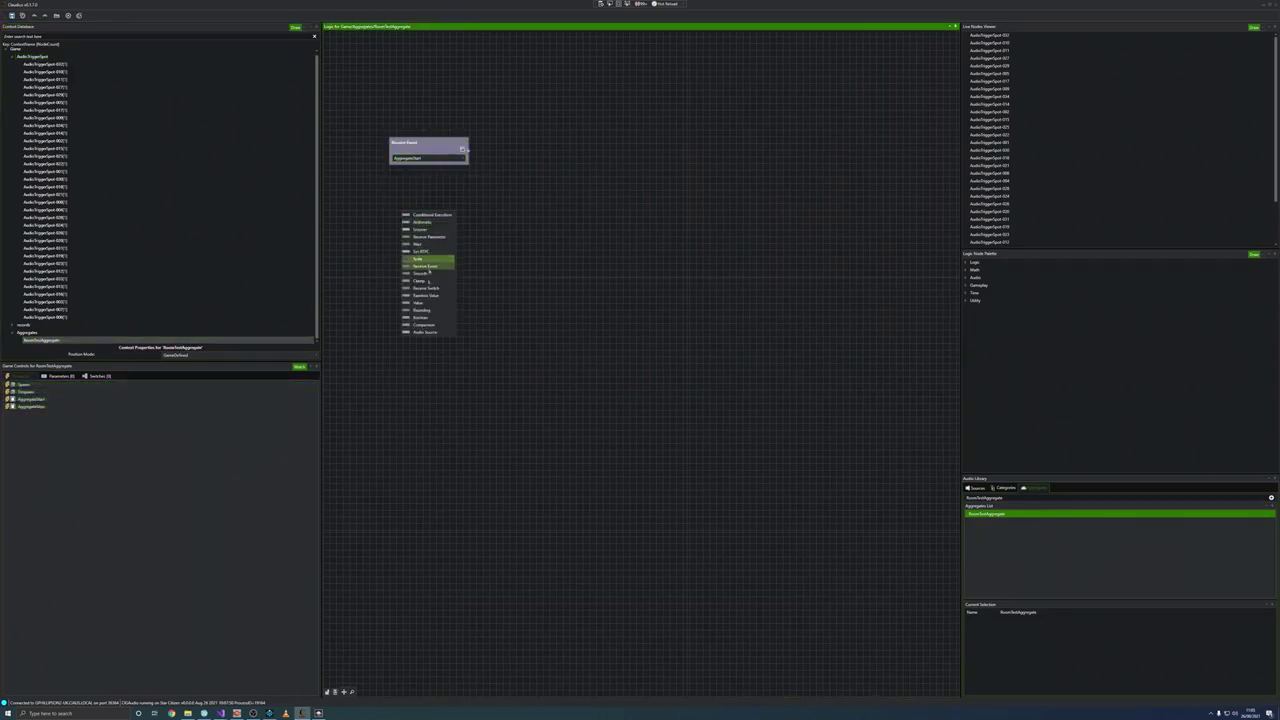
click(420, 266)
click(430, 232)
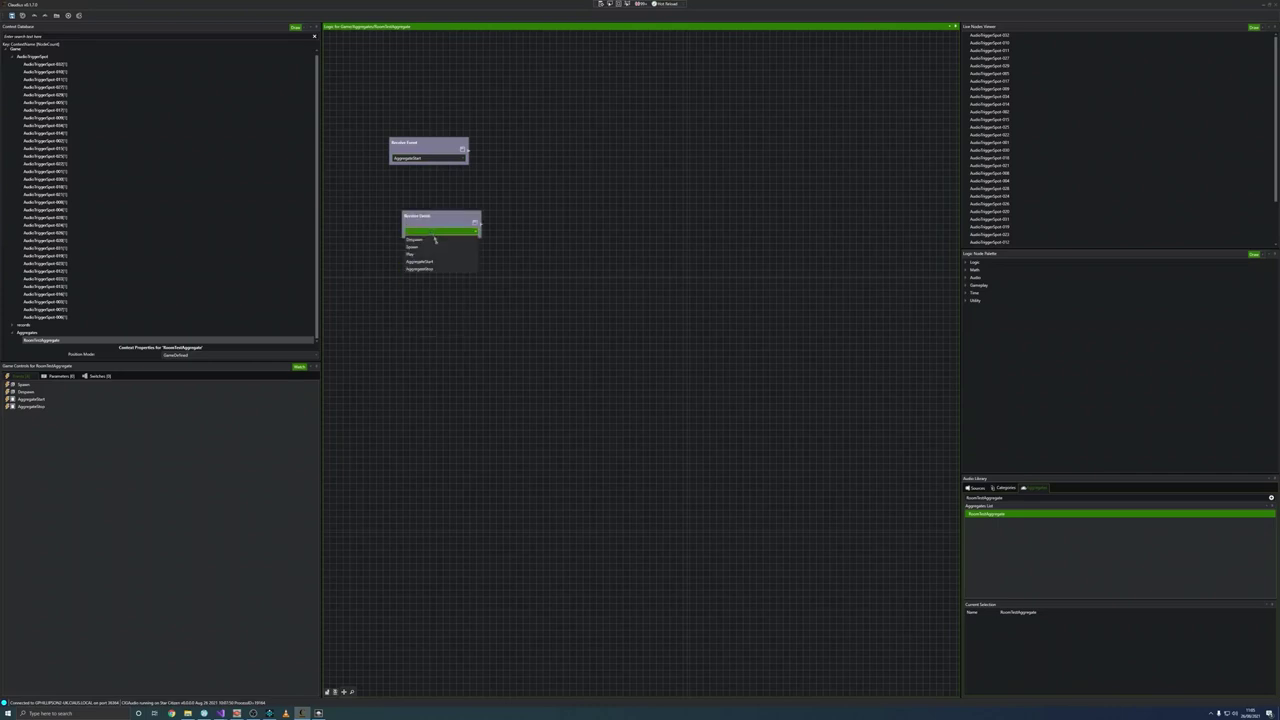
click(420, 266)
drag(445, 214, 432, 187)
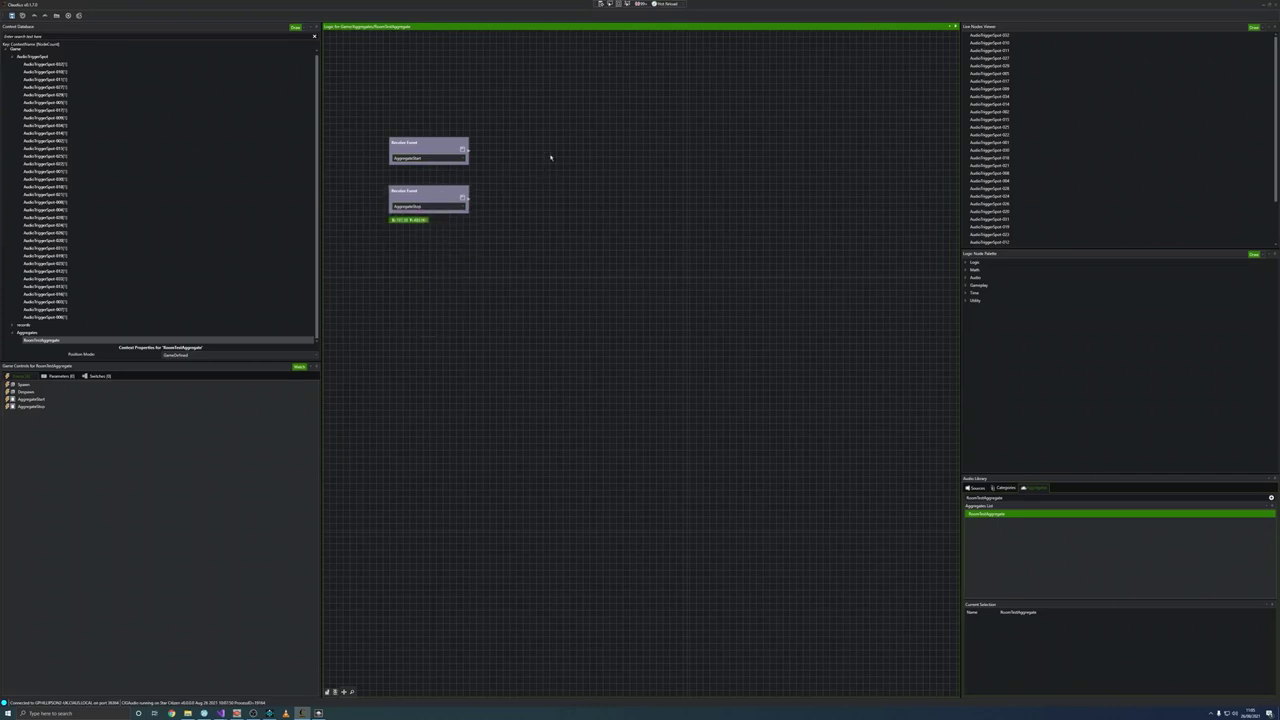
Step: Add an Audio Source node using Play_ENVP_Drone_Orison_Musical_03_Tone and connect AggregateStart to its upper input and AggregateStop to its lower input
right_click(550, 156)
click(575, 276)
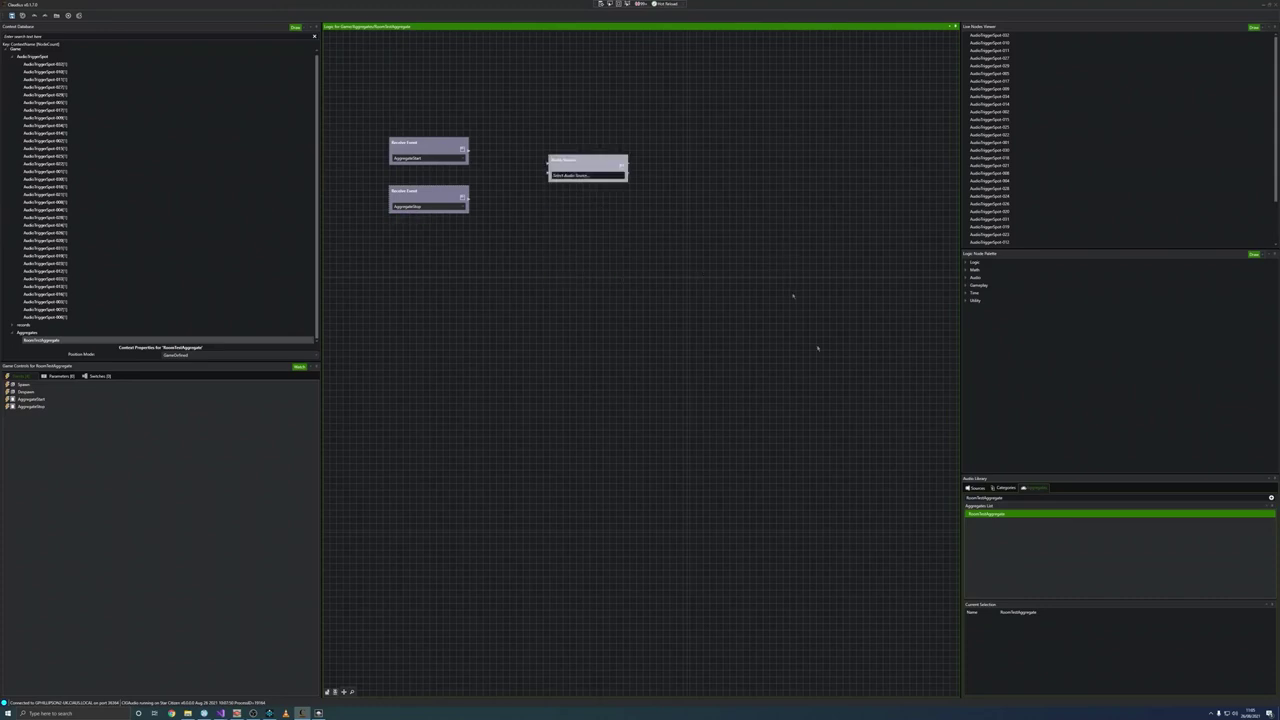
click(976, 488)
click(1019, 522)
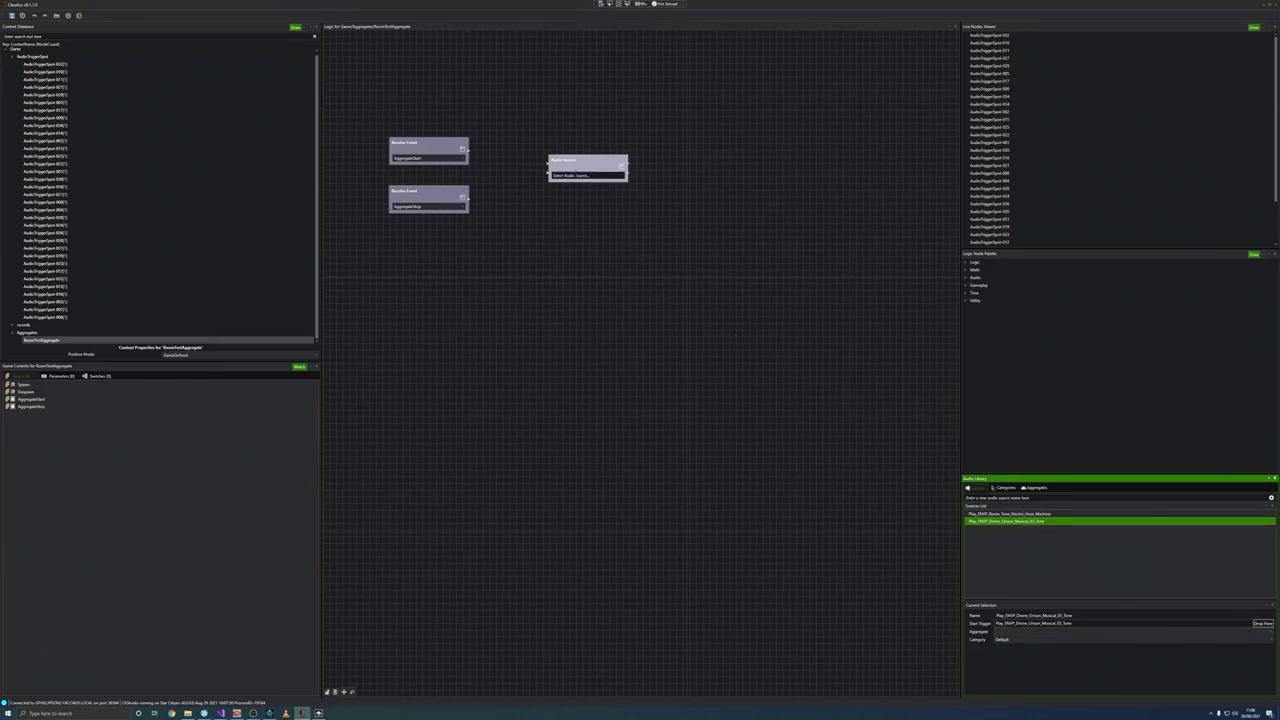
click(577, 174)
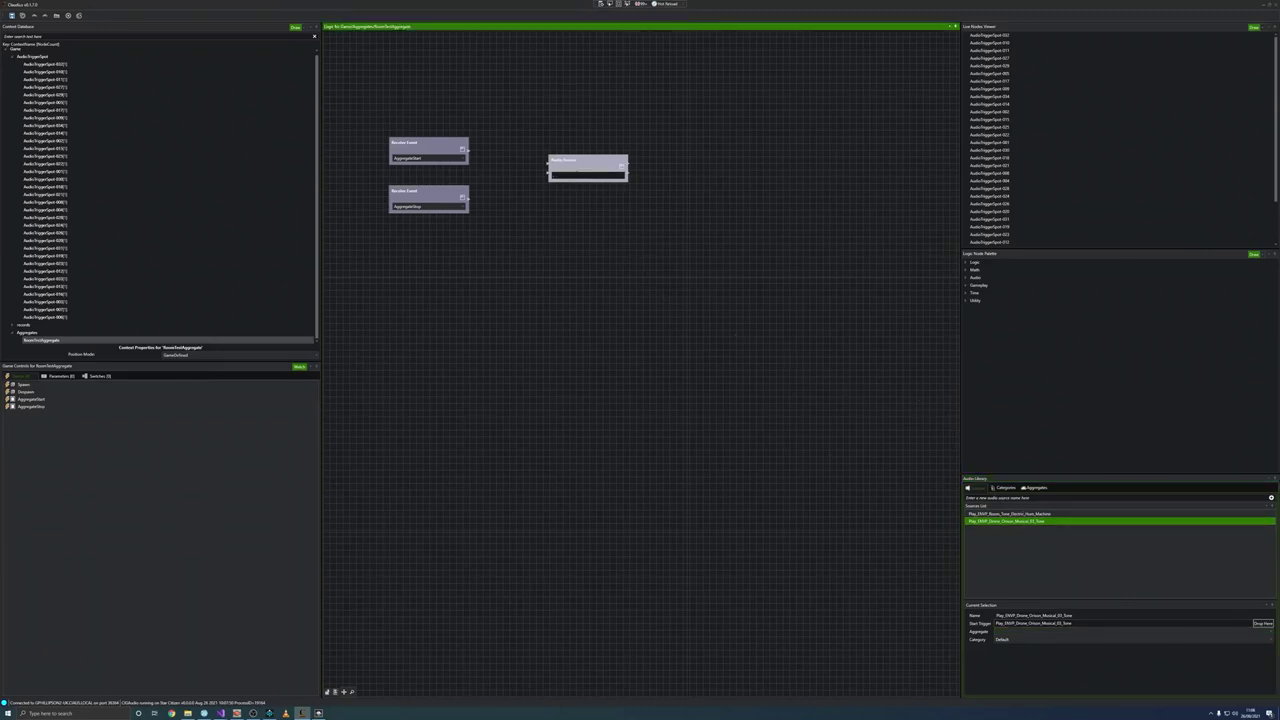
text(p)
key(Down)
key(Return)
drag(469, 152, 548, 164)
drag(468, 200, 548, 176)
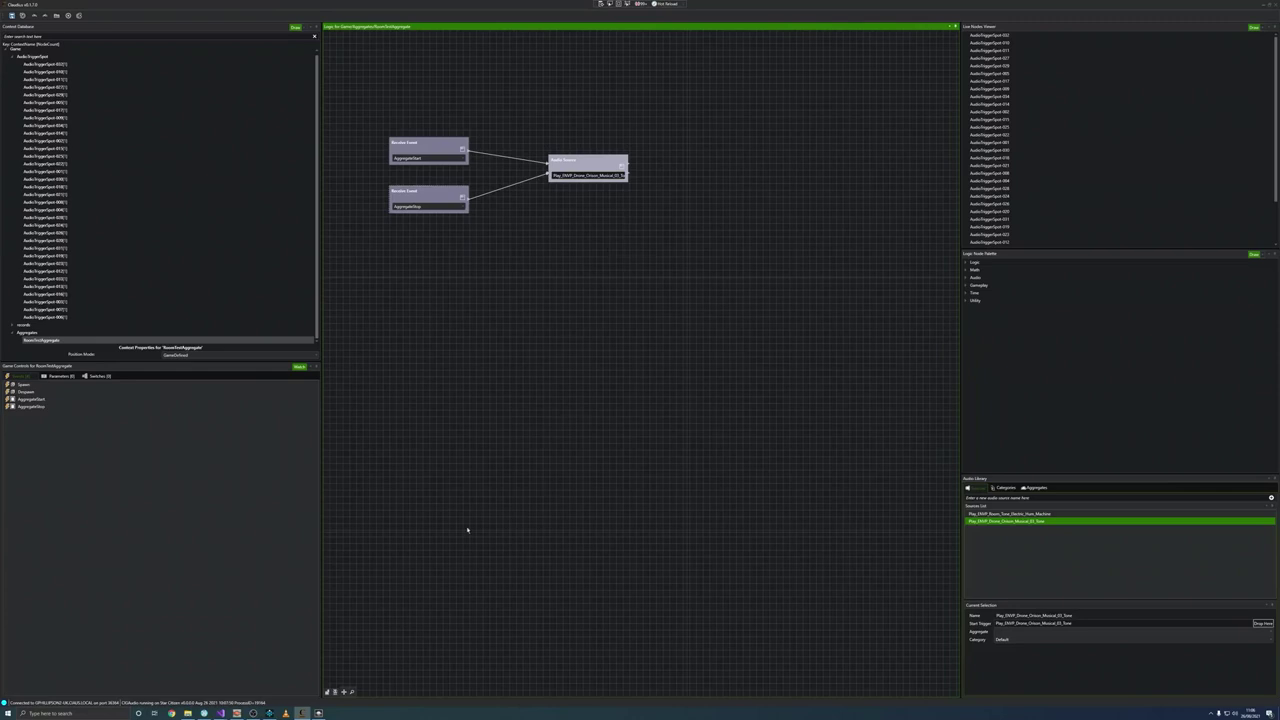
Step: Lower the RoomTones category limit in Claudius and examine the trigger spots in the Sandbox Editor
click(319, 713)
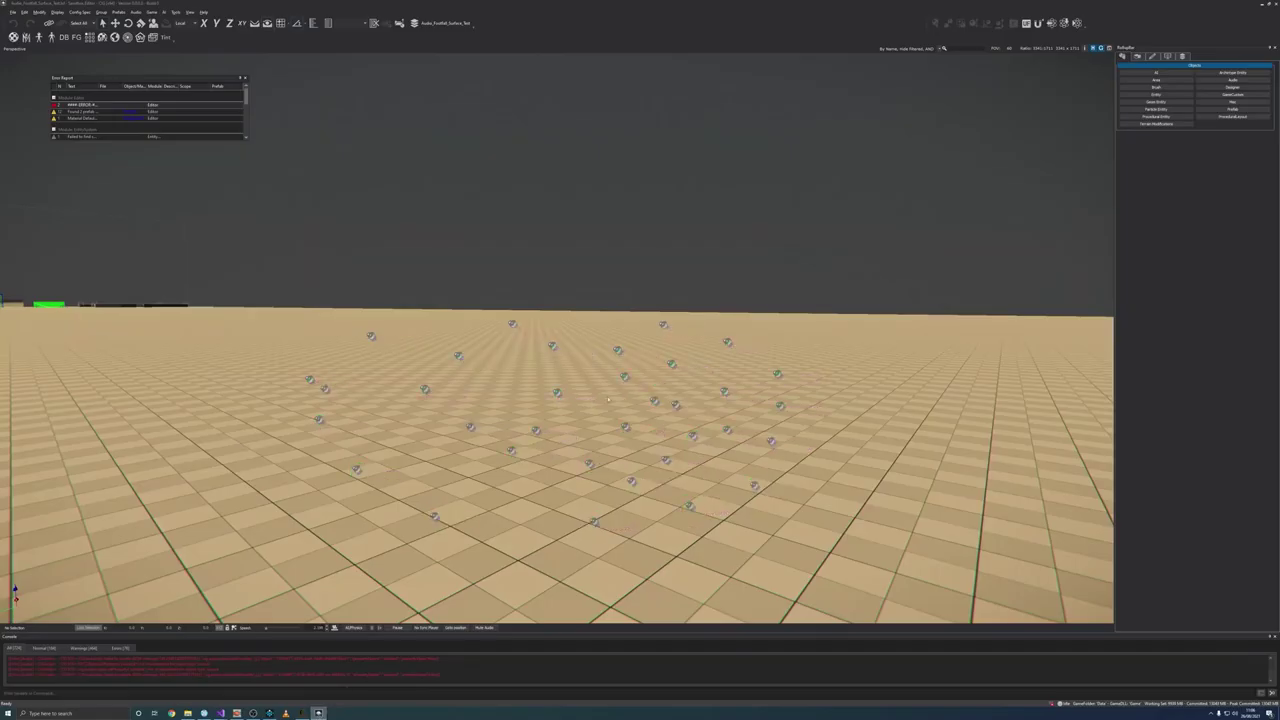
click(302, 713)
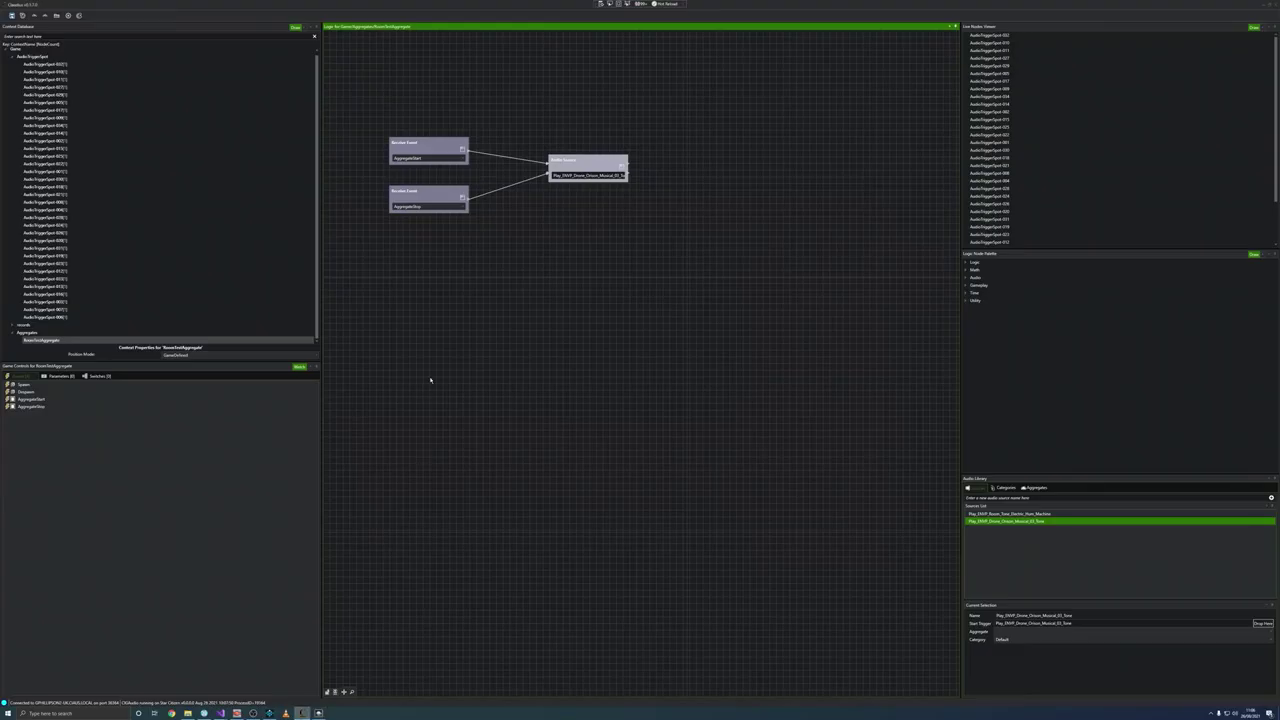
click(1005, 488)
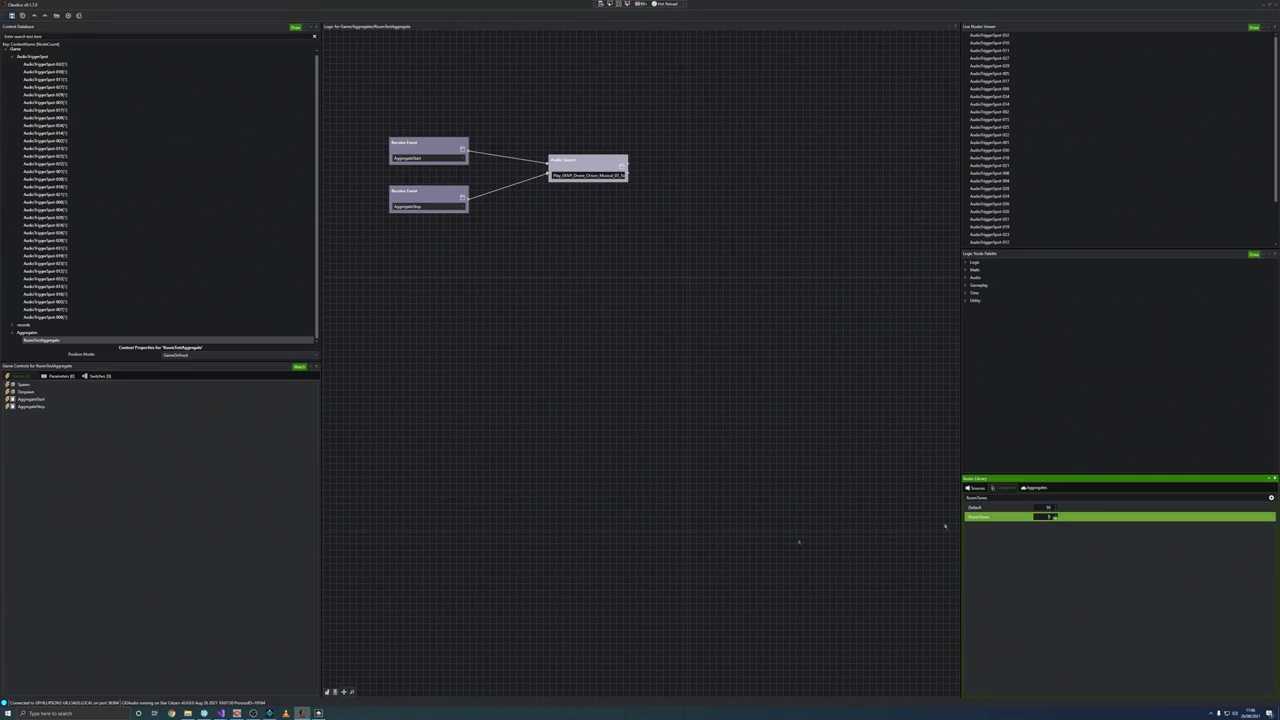
click(318, 713)
drag(565, 445, 680, 496)
right_drag(680, 496, 618, 482)
click(680, 496)
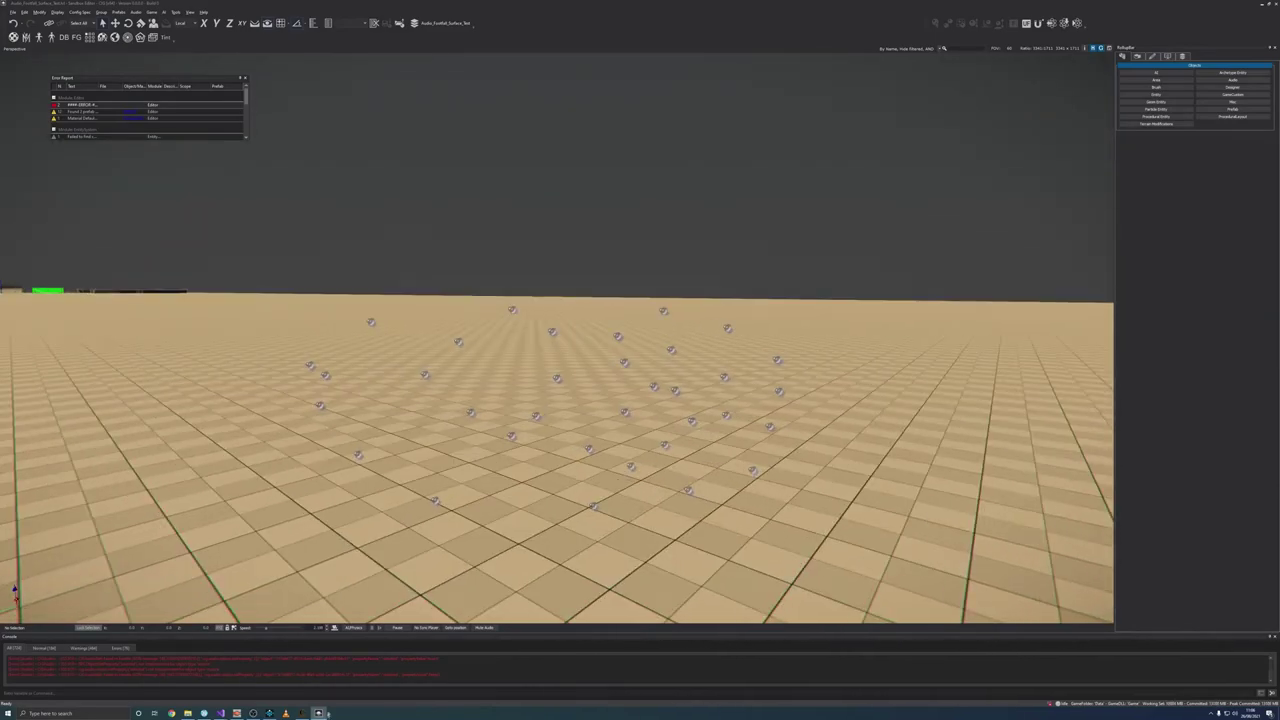
Step: Compare the trigger spots in the Sandbox Editor with the RoomTones limit raised to 100 and with it lowered again
click(302, 713)
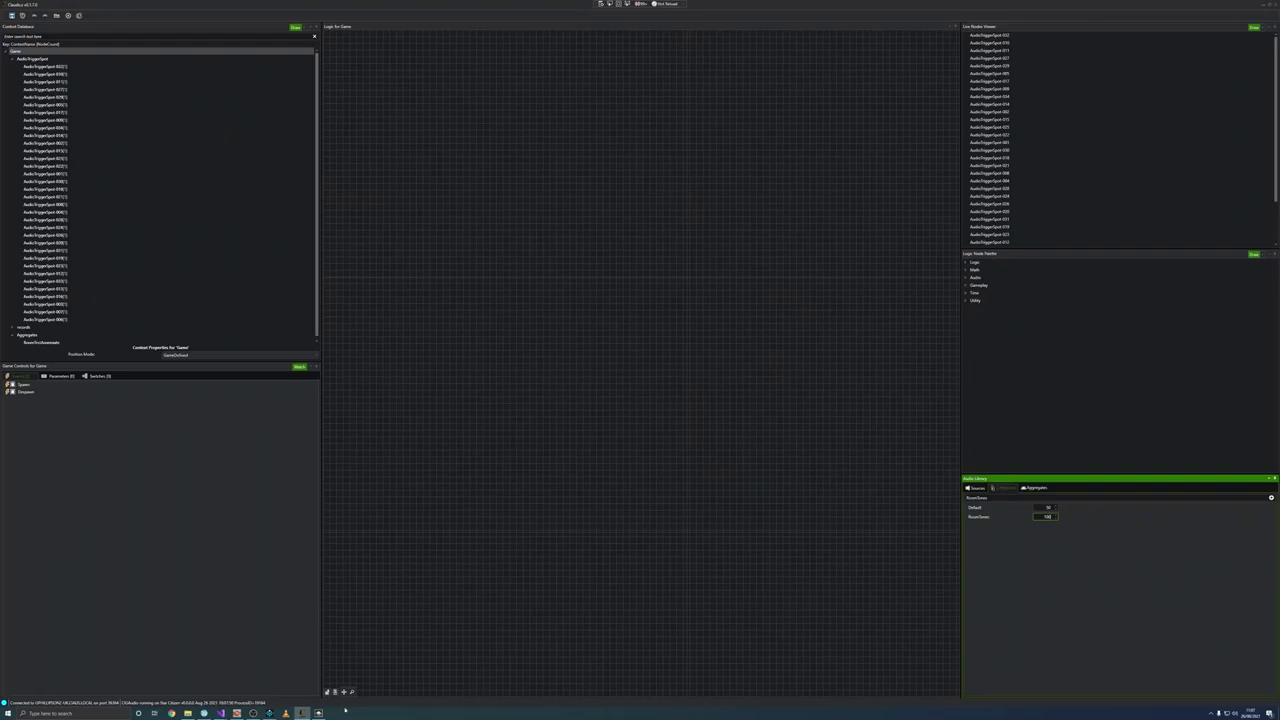
click(318, 713)
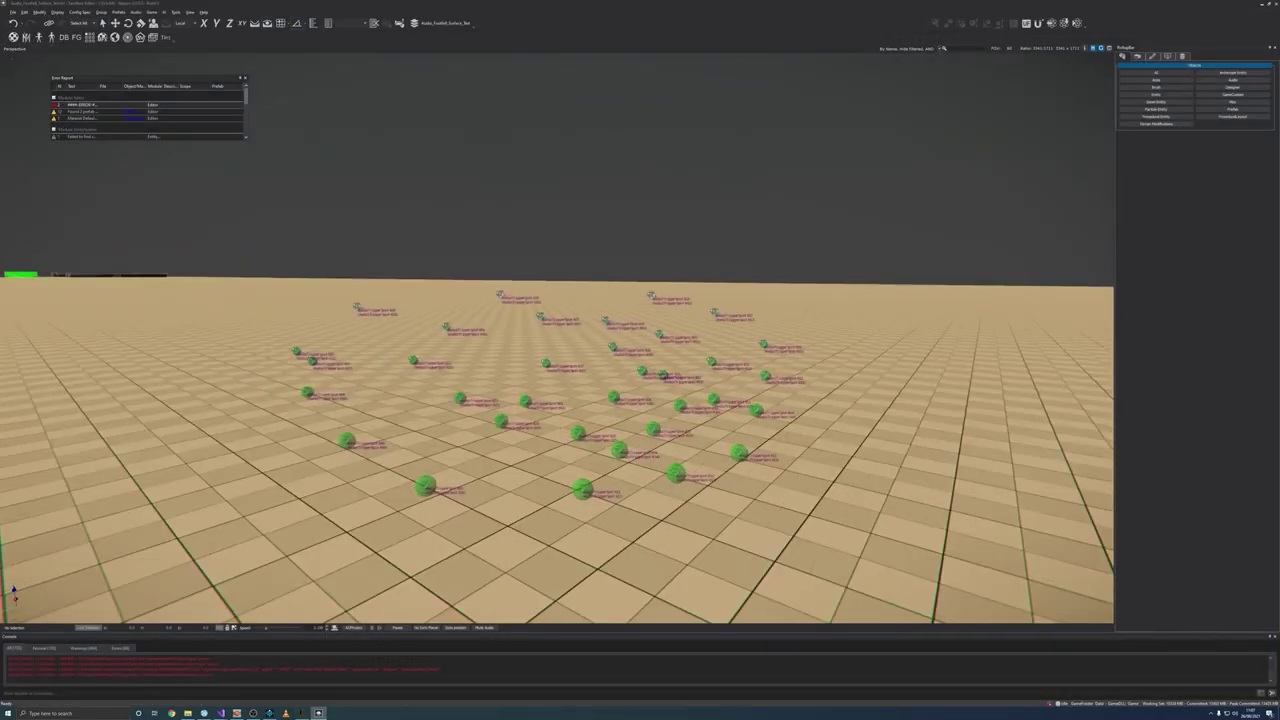
click(302, 713)
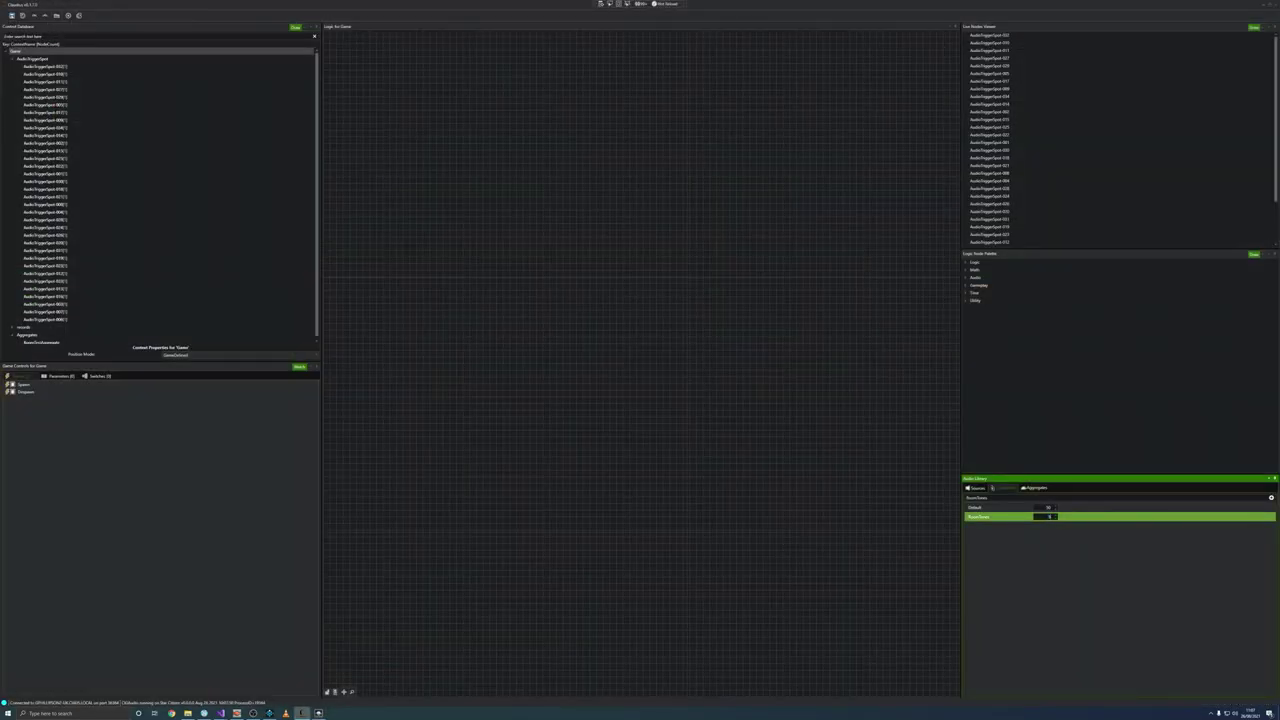
click(318, 713)
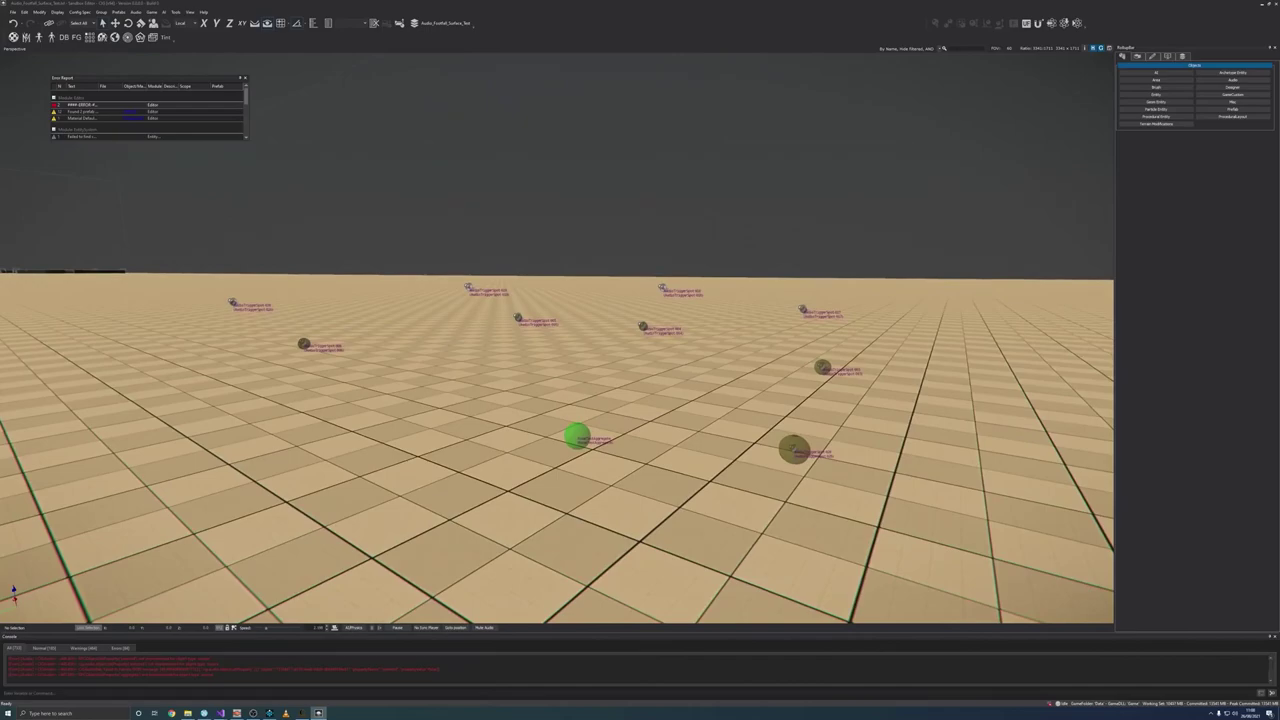
Step: Examine the audio trigger spots in the Sandbox Editor level from near and far with the low RoomTones limit
key(d)
right_drag(640, 330, 180, 304)
key(s)
key(s)
key(w)
key(w)
key(w)
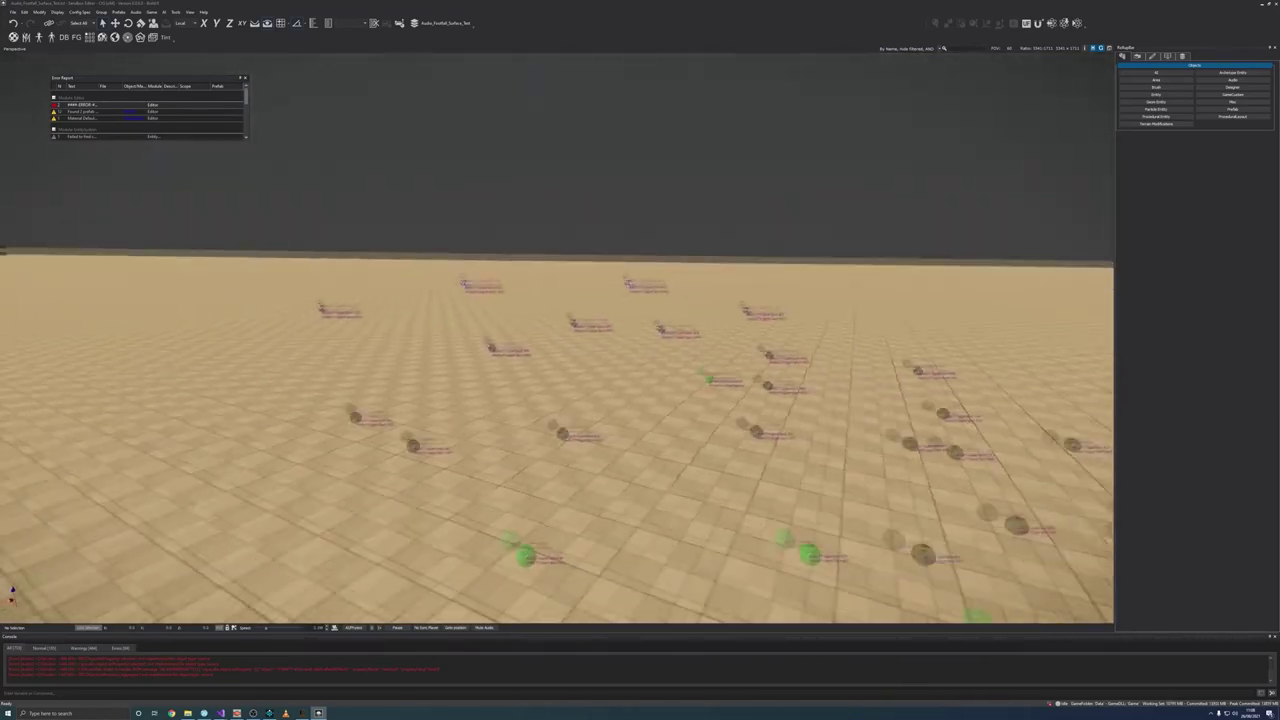
key(s)
right_drag(180, 304, 123, 325)
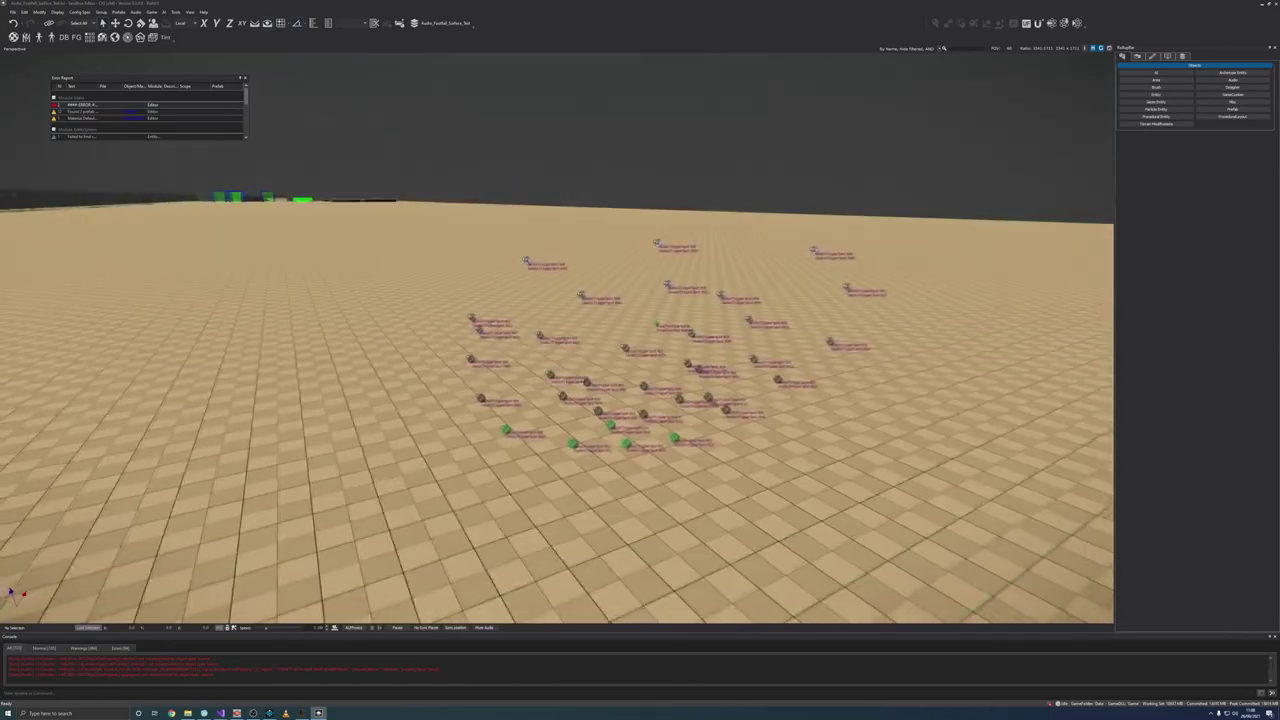
key(w)
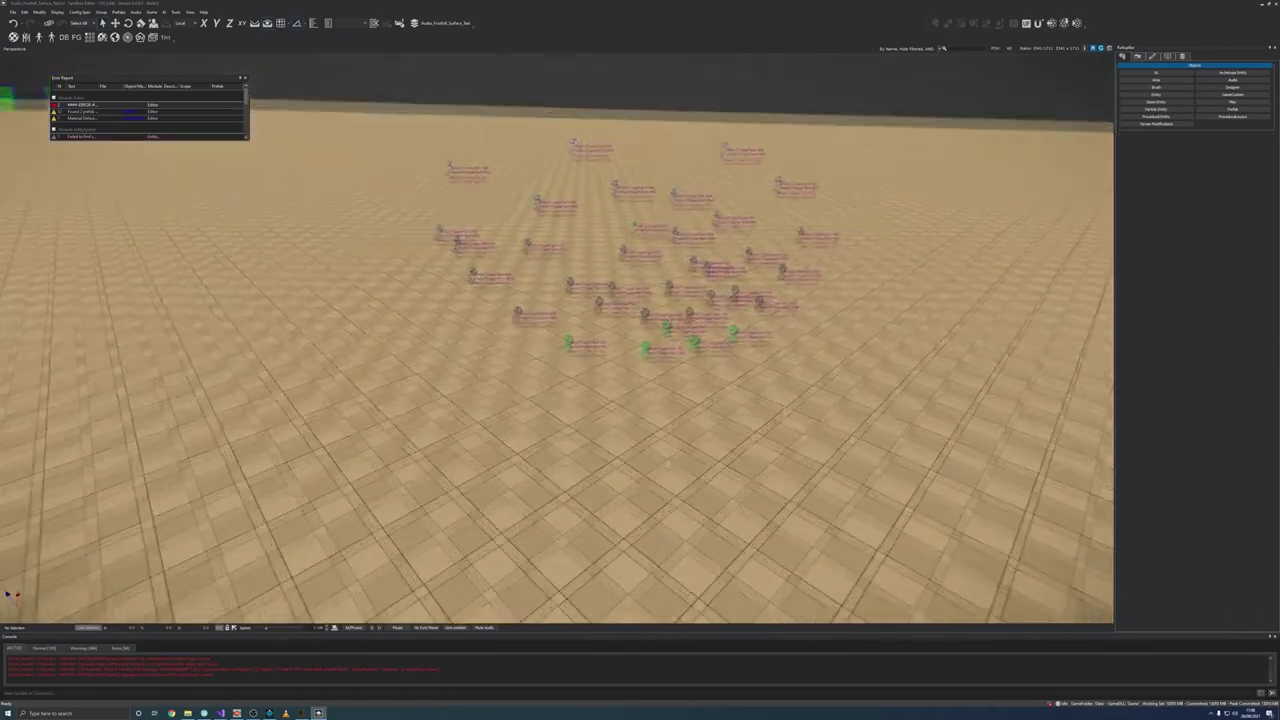
key(w)
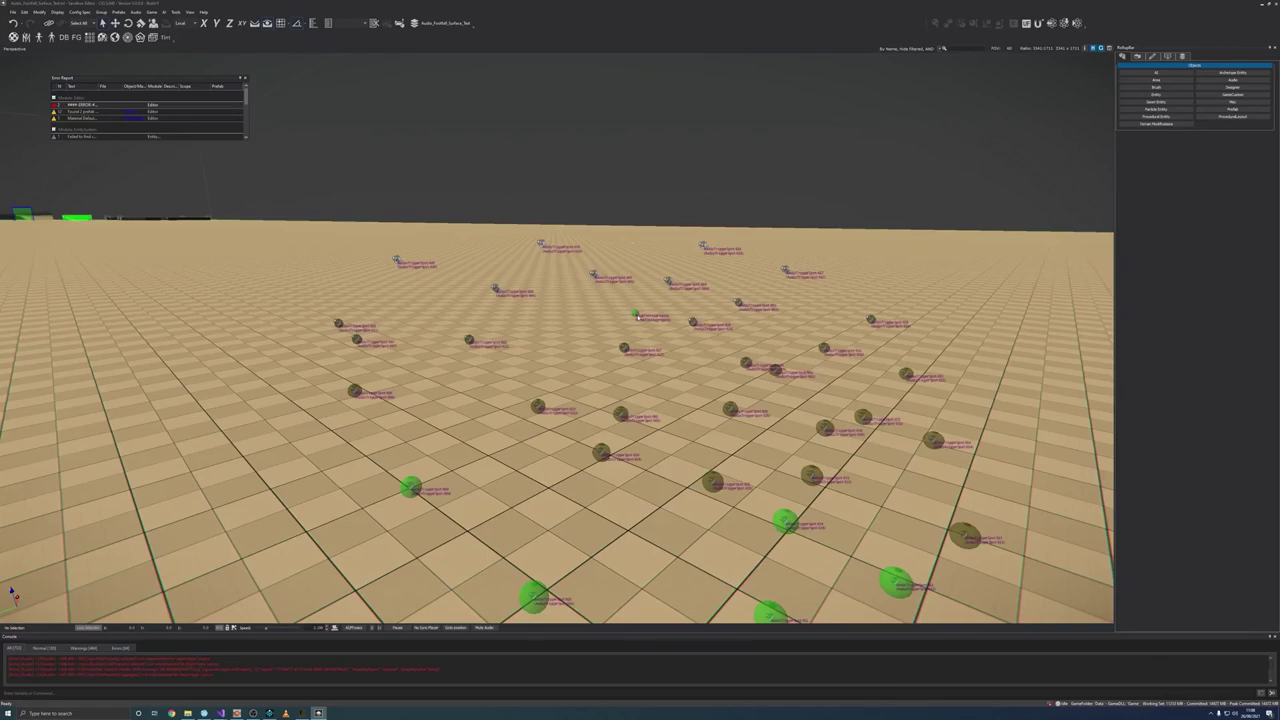
Step: Switch the RoomTones limit in Claudius to a higher and back to a lower value, comparing the trigger spots in the Sandbox Editor
key(alt+Tab)
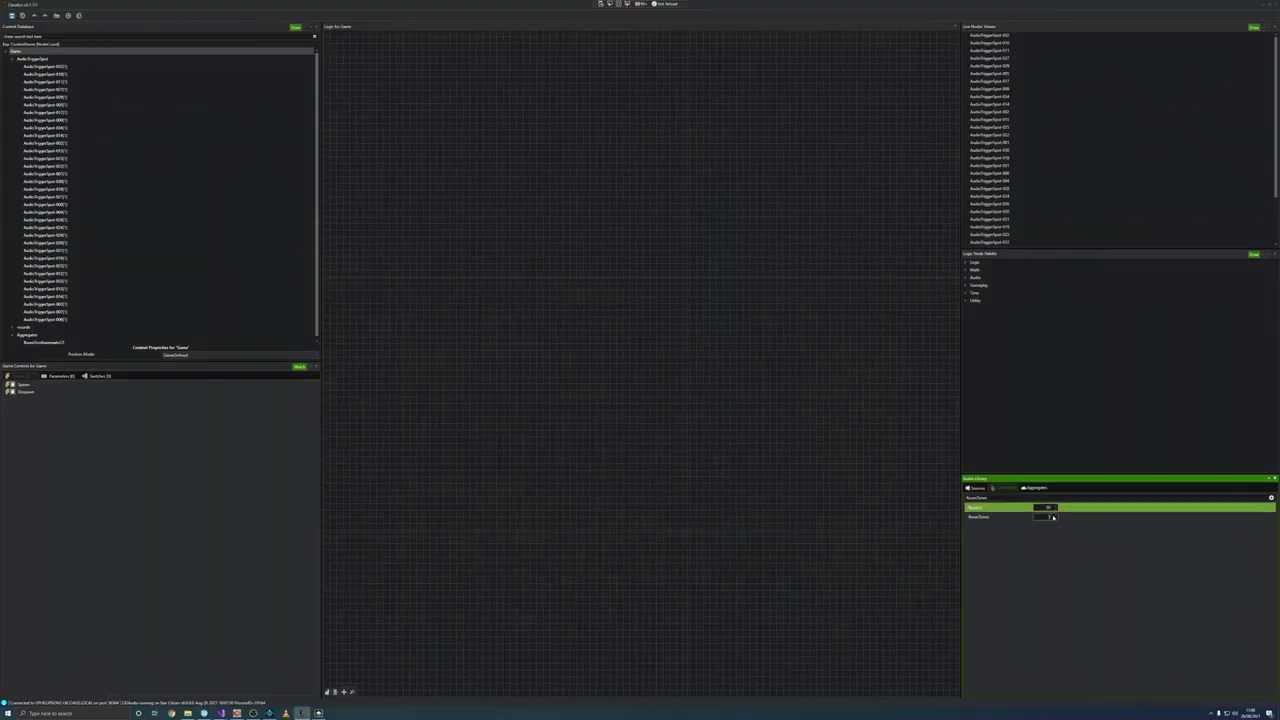
click(1048, 516)
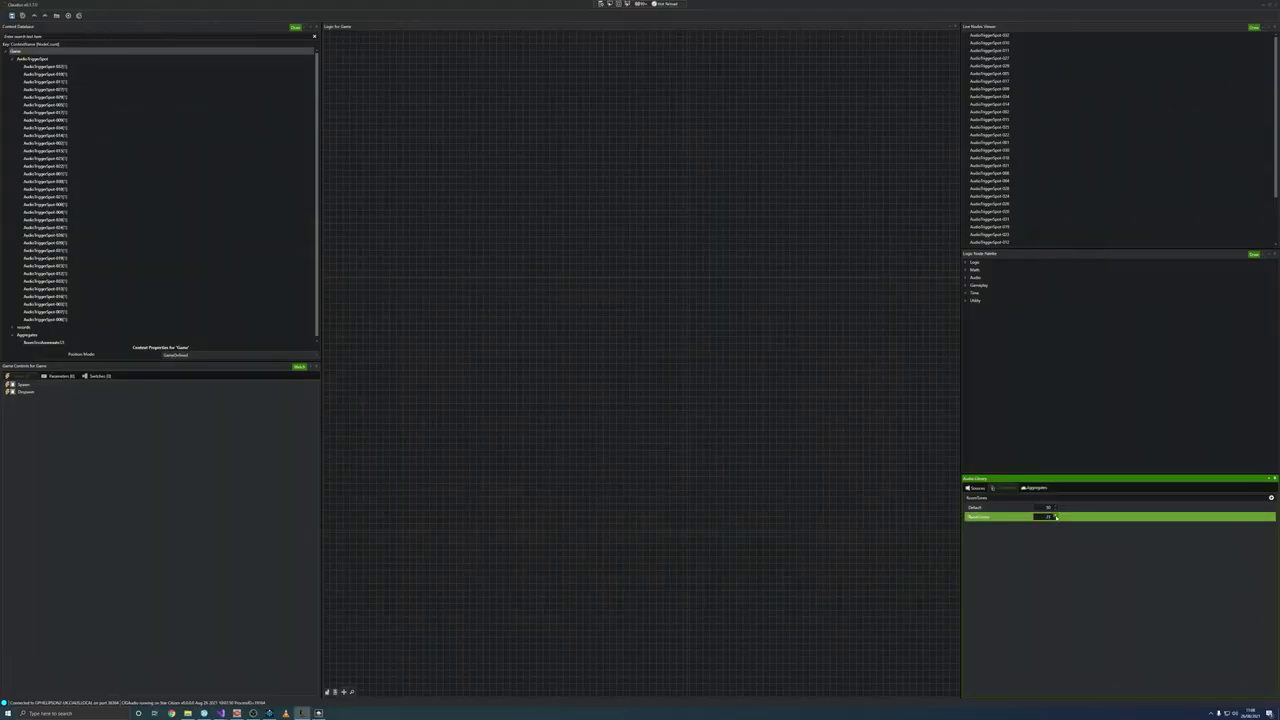
key(alt+Tab)
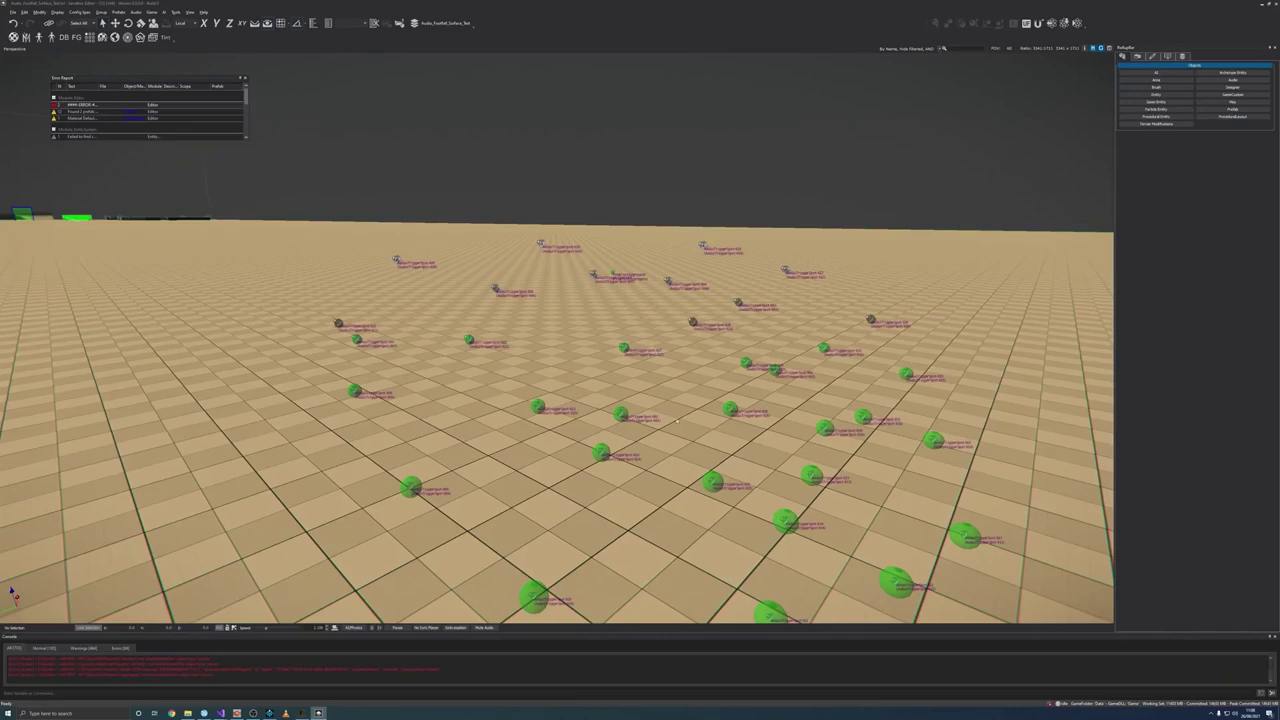
key(alt+Tab)
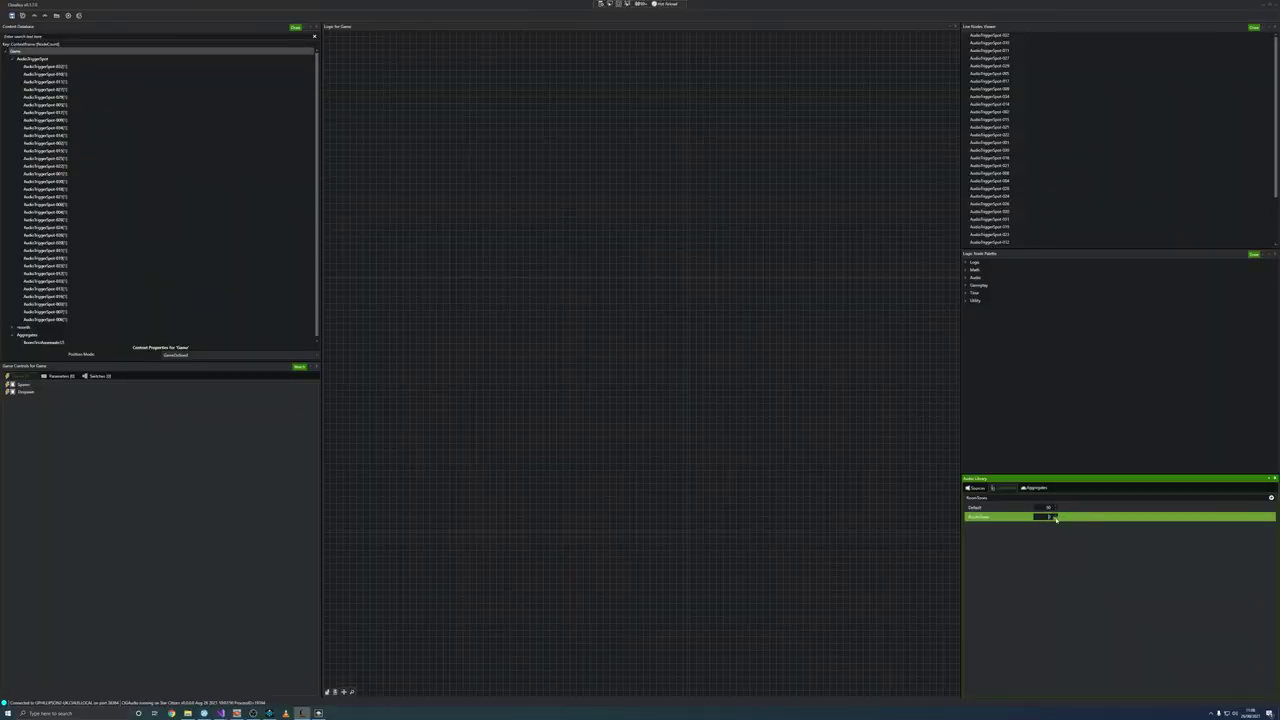
key(alt+Tab)
right_drag(557, 340, 830, 265)
key(a)
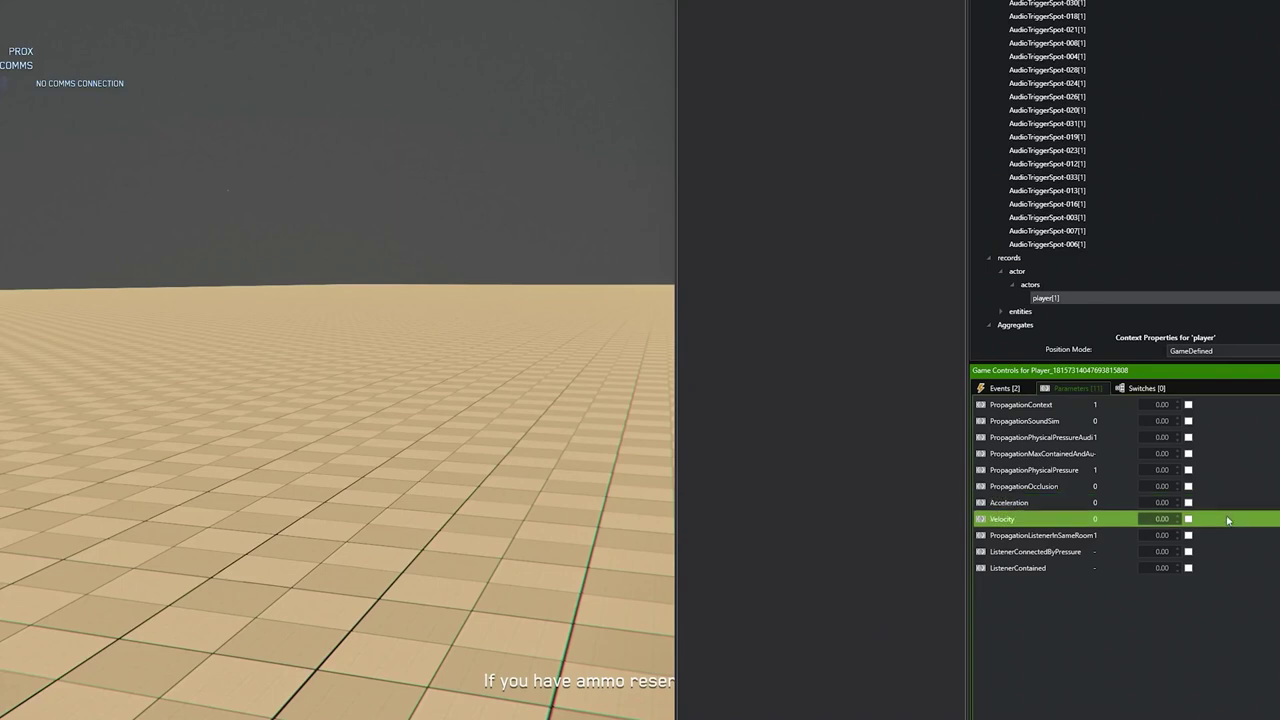
Step: Walk the player through the level in bursts and examine its Acceleration and Velocity parameters in Claudius
key(w)
key(w)
key(w)
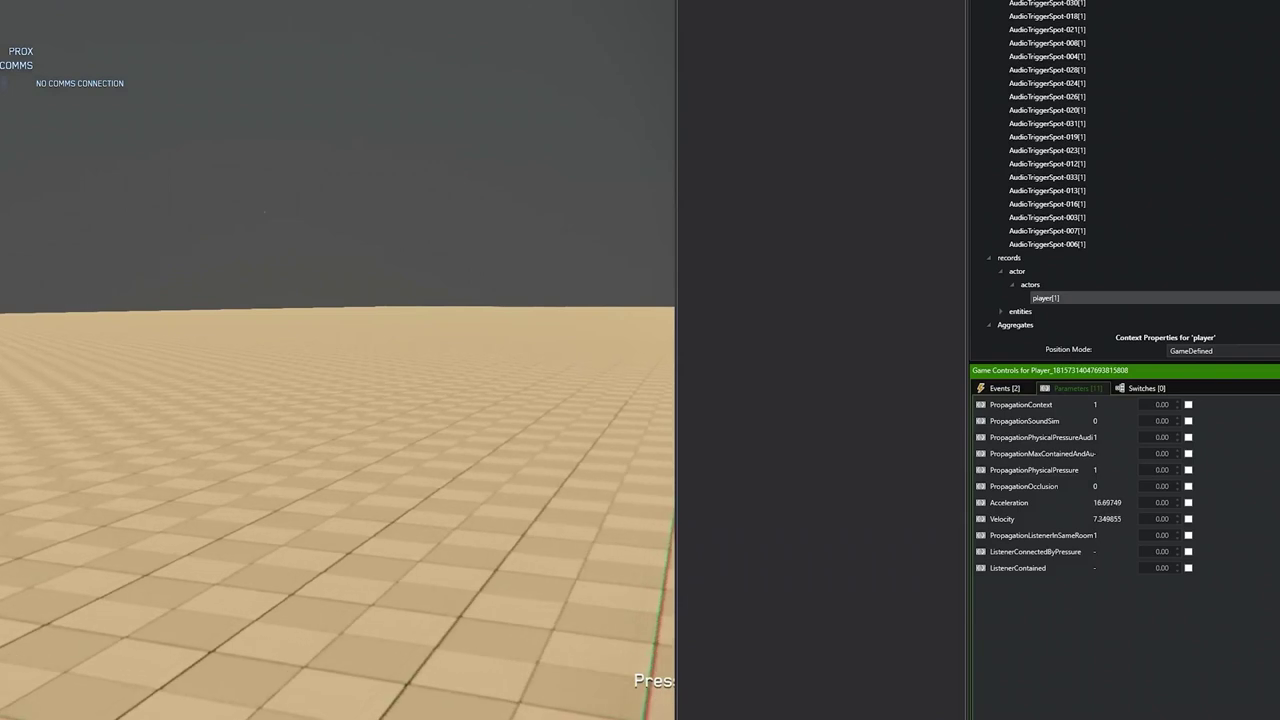
key(w)
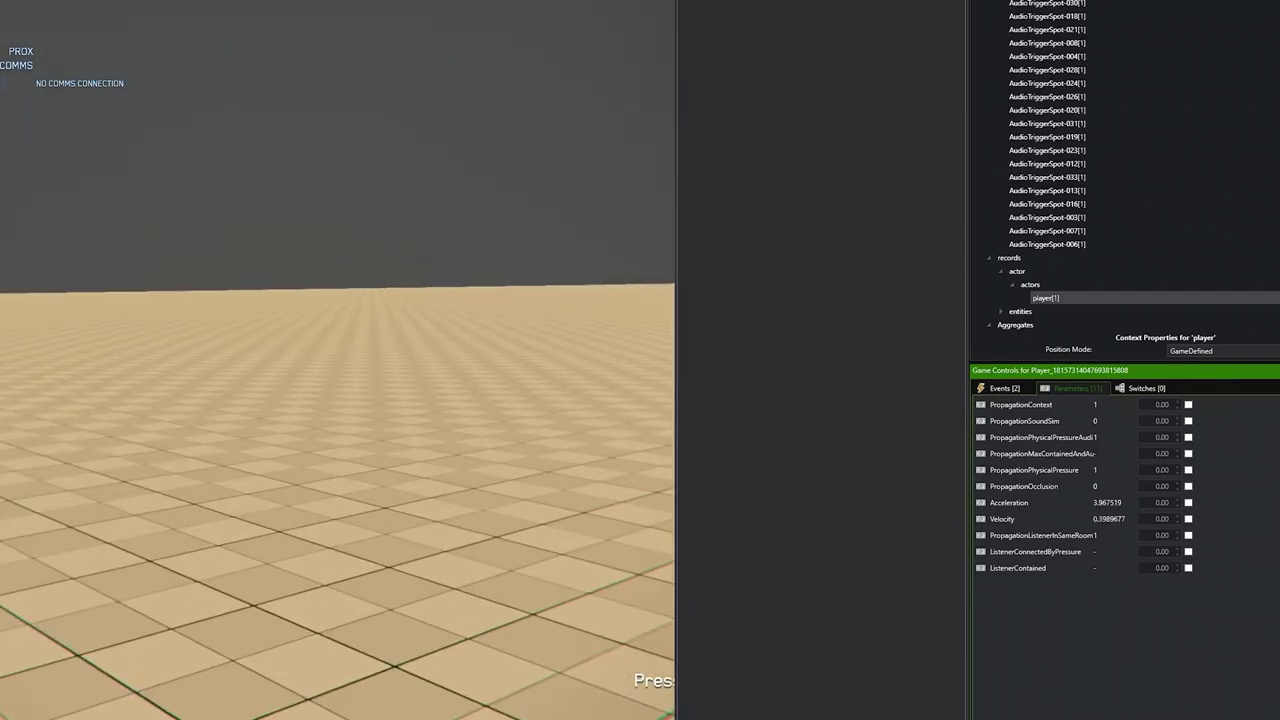
key(w)
key(w)
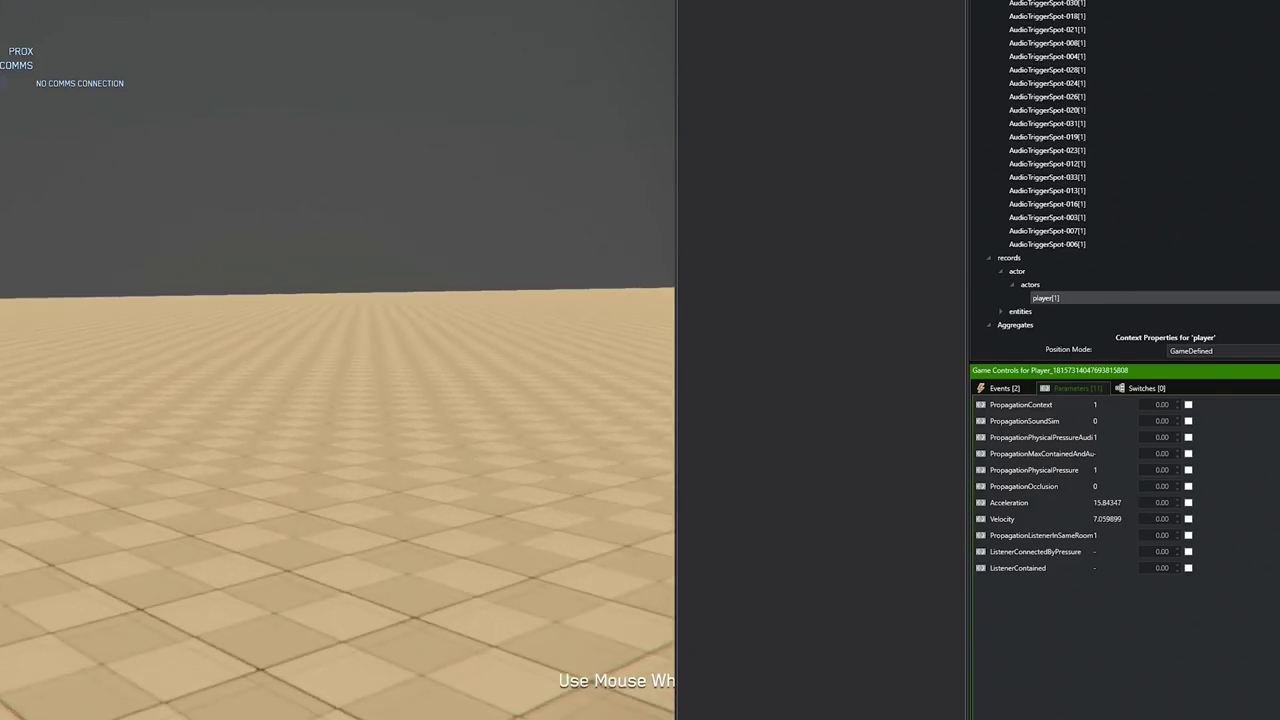
key(w)
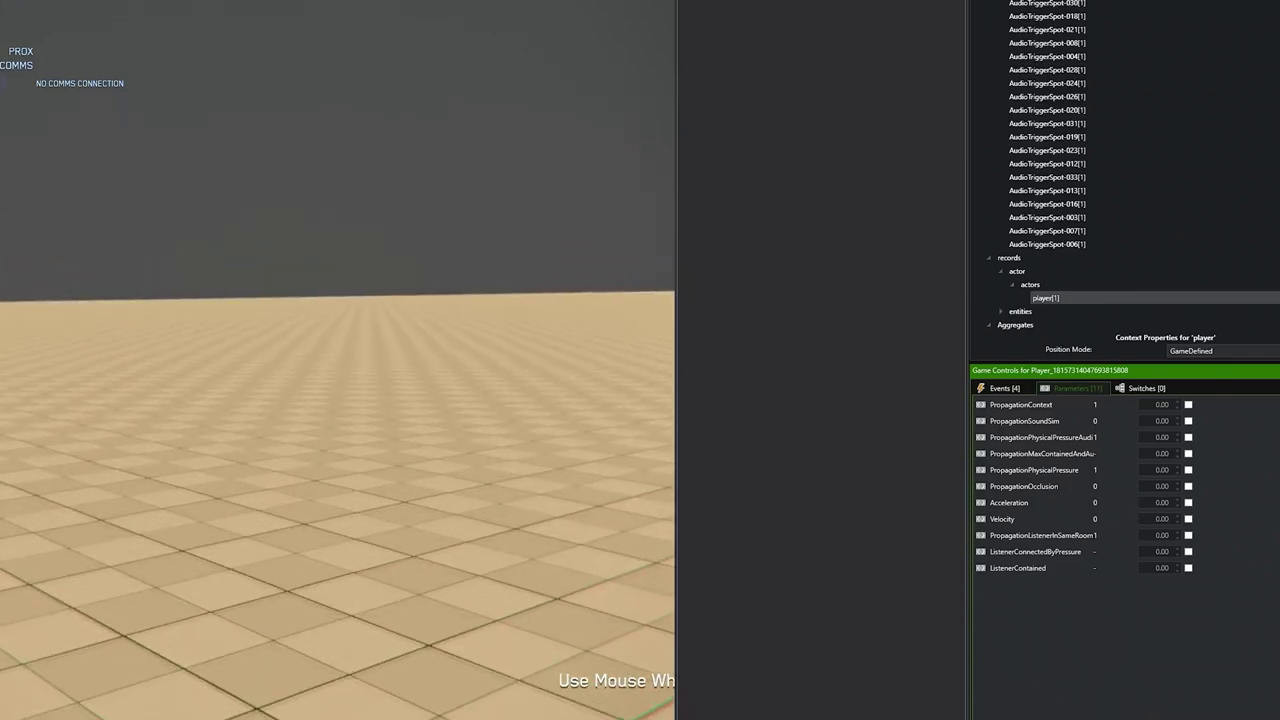
key(w)
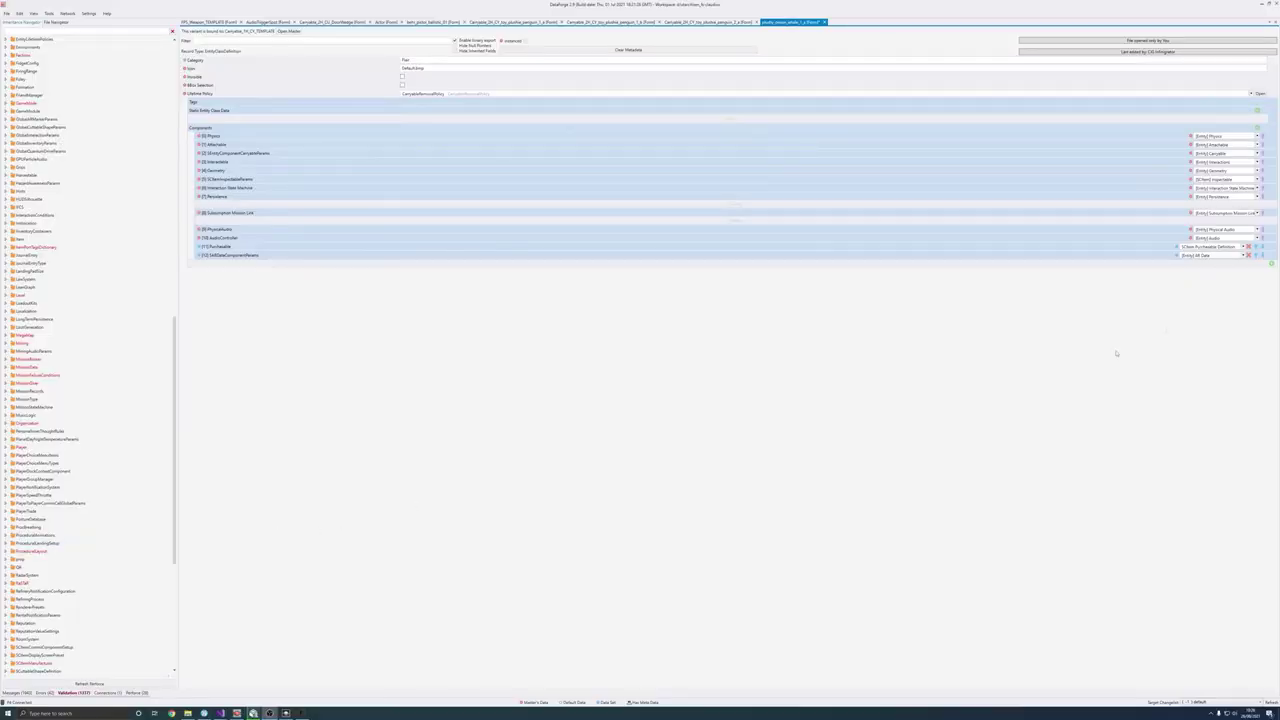
Step: Add a CIGAudio component to the plushy_orison_whale_1_a record in DataForge and expand its properties
click(1271, 264)
click(1214, 265)
text(critical)
click(1205, 272)
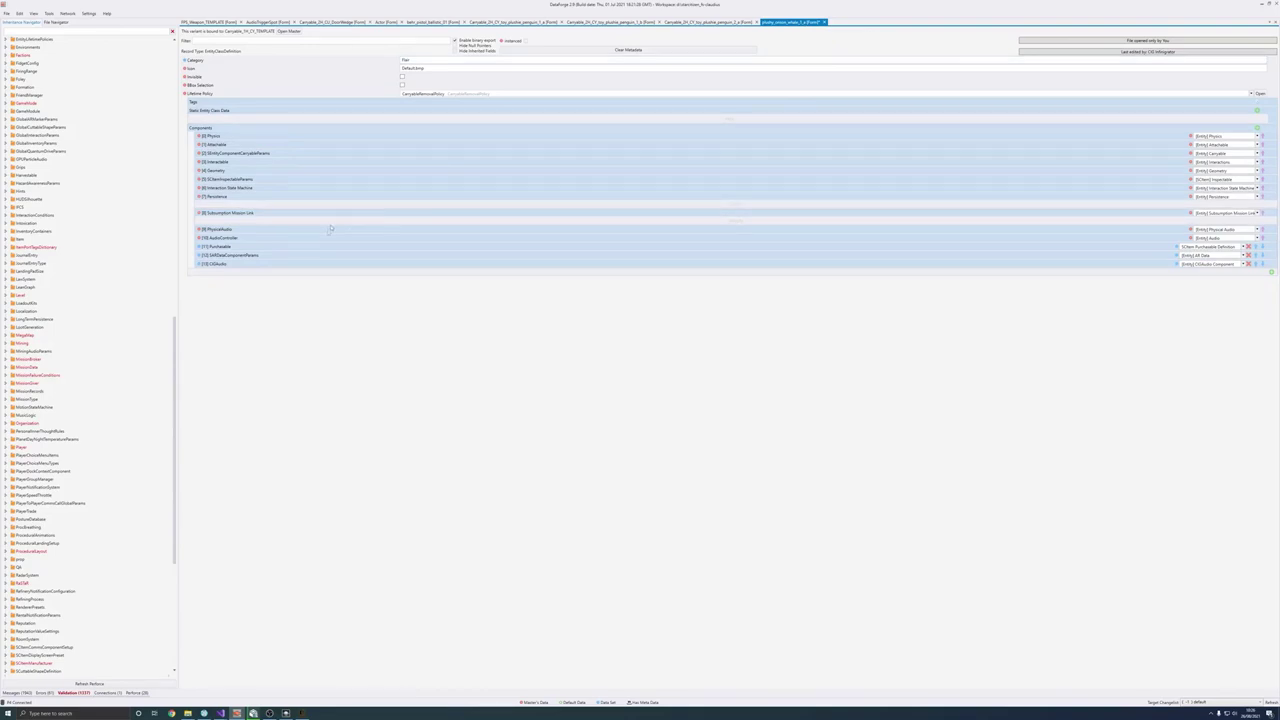
click(225, 265)
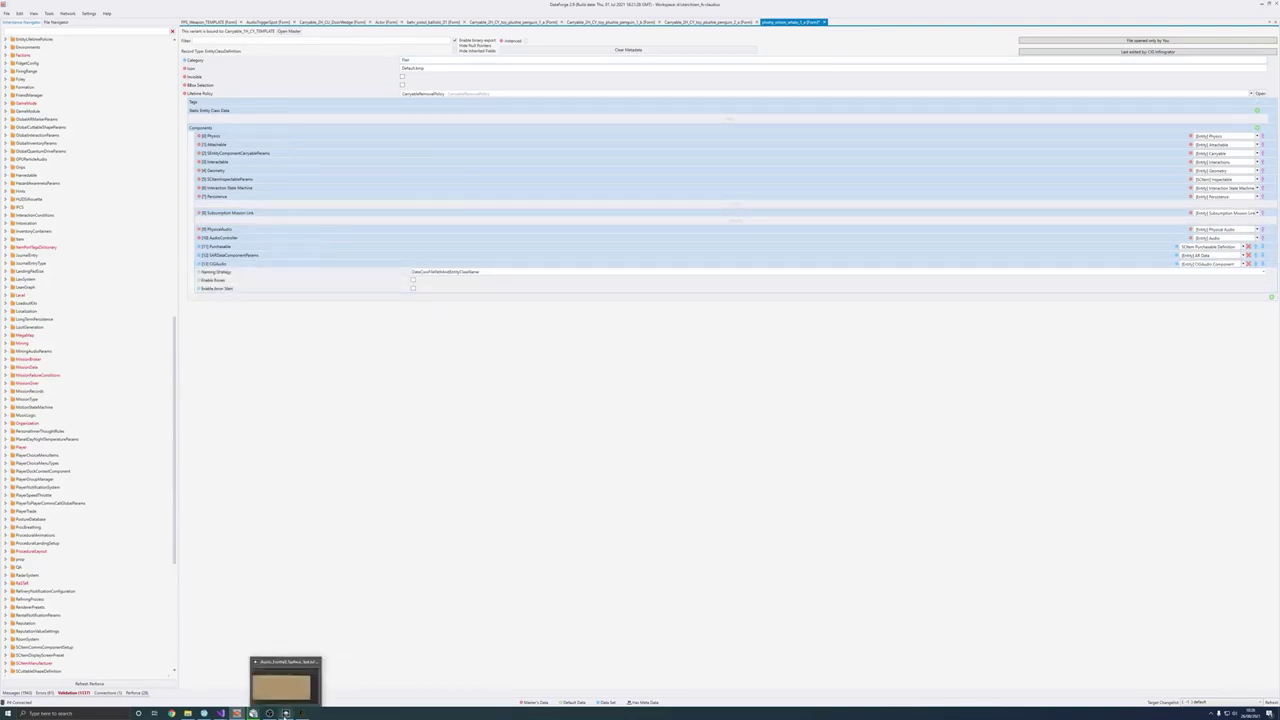
Step: Switch to the Sandbox Editor, find the plushy_orison_whale_1_a entity by filtering for "plushy", and place it on the level floor
click(286, 713)
click(1158, 95)
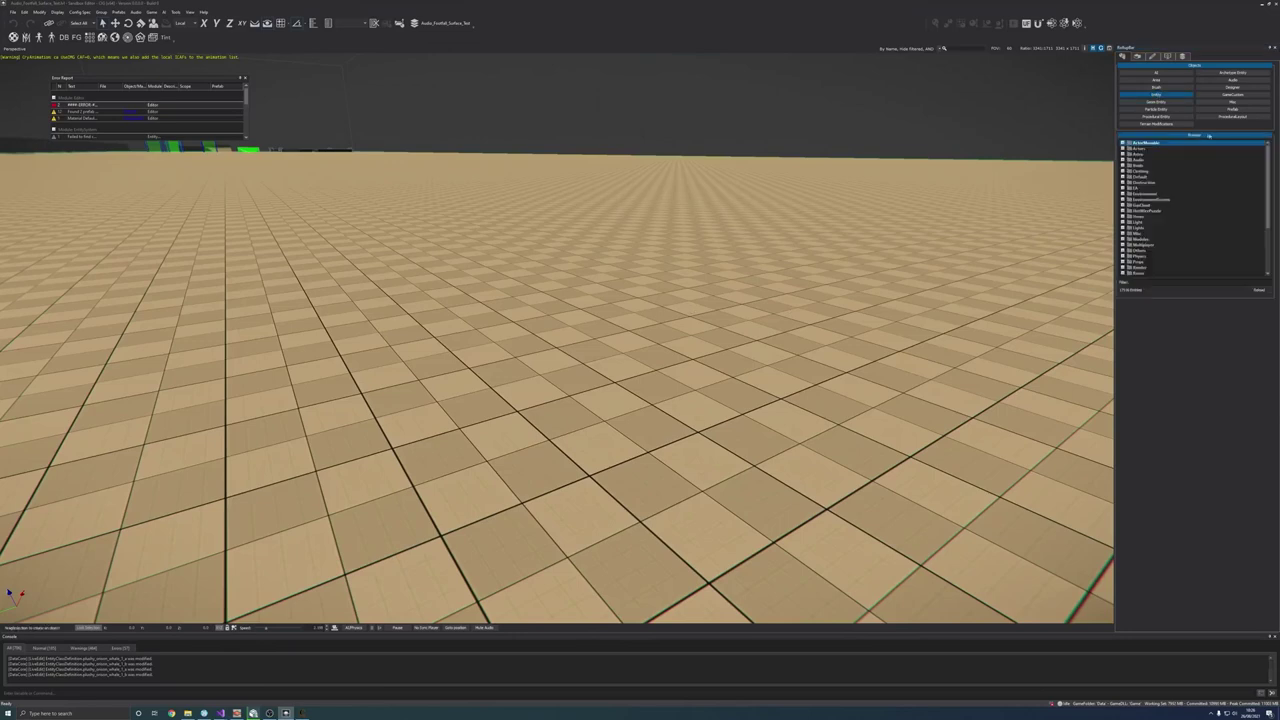
click(1266, 264)
click(1200, 282)
text(plplushy)
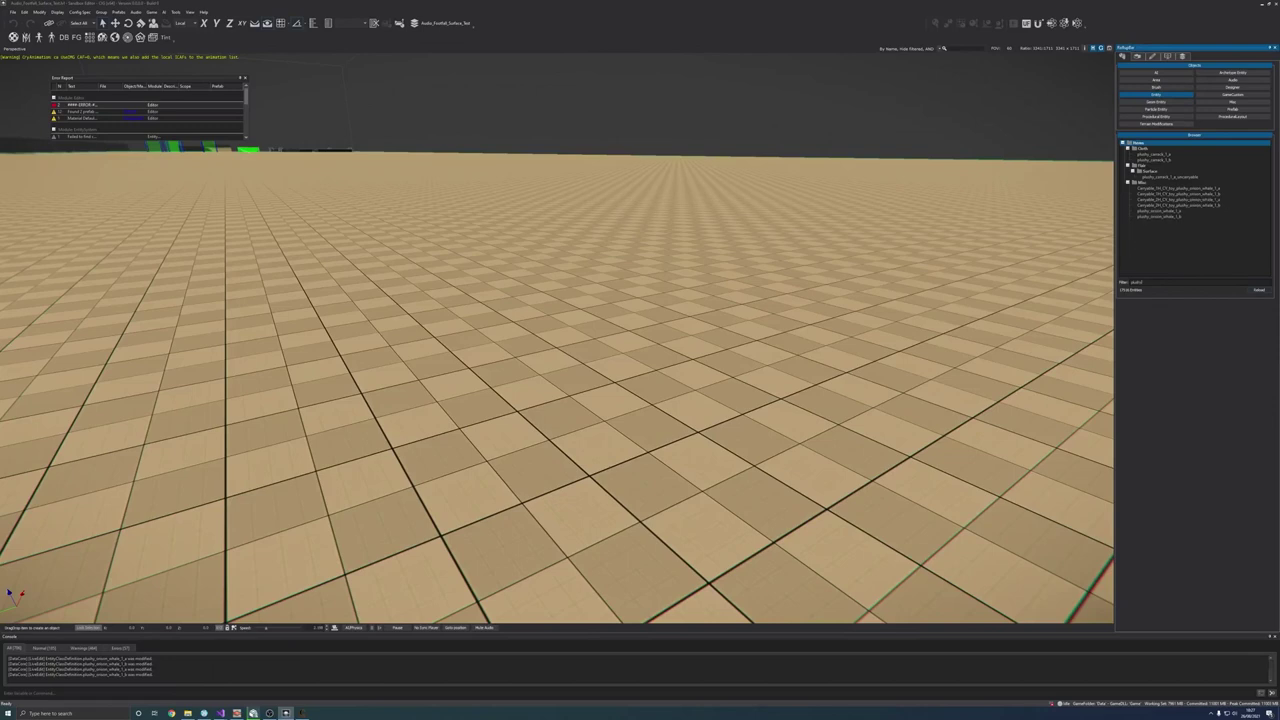
click(1168, 212)
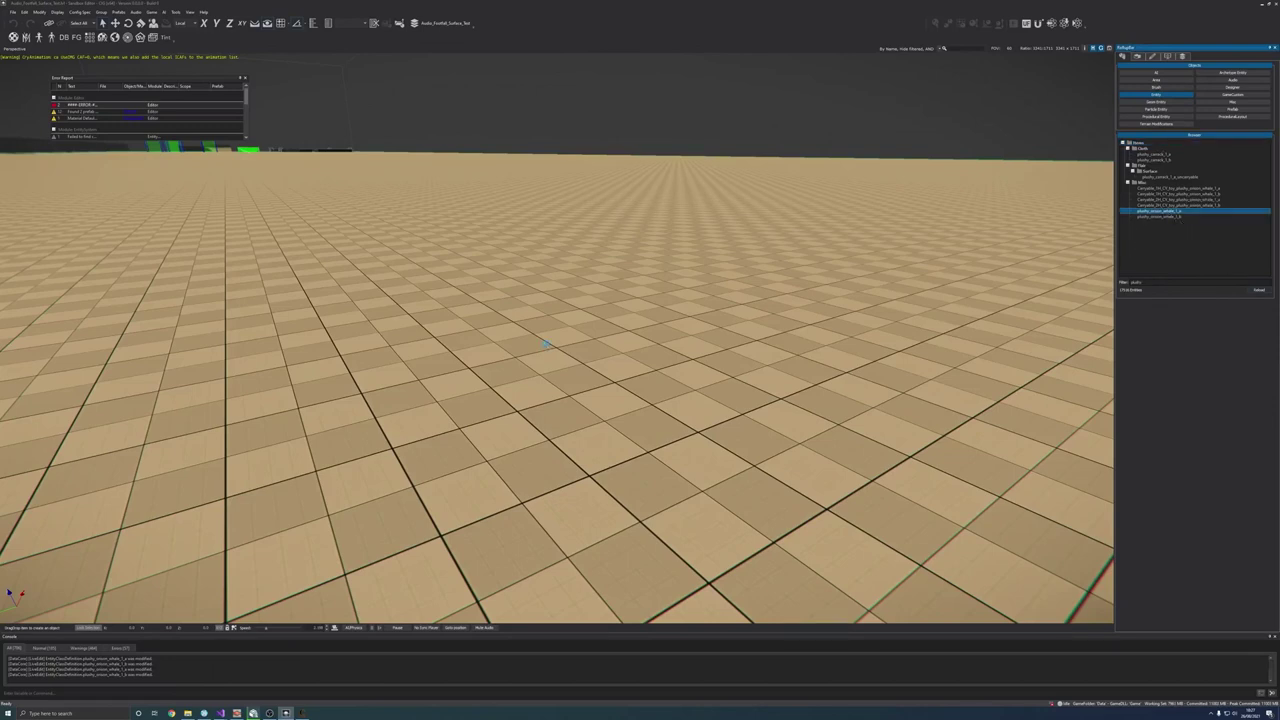
click(555, 400)
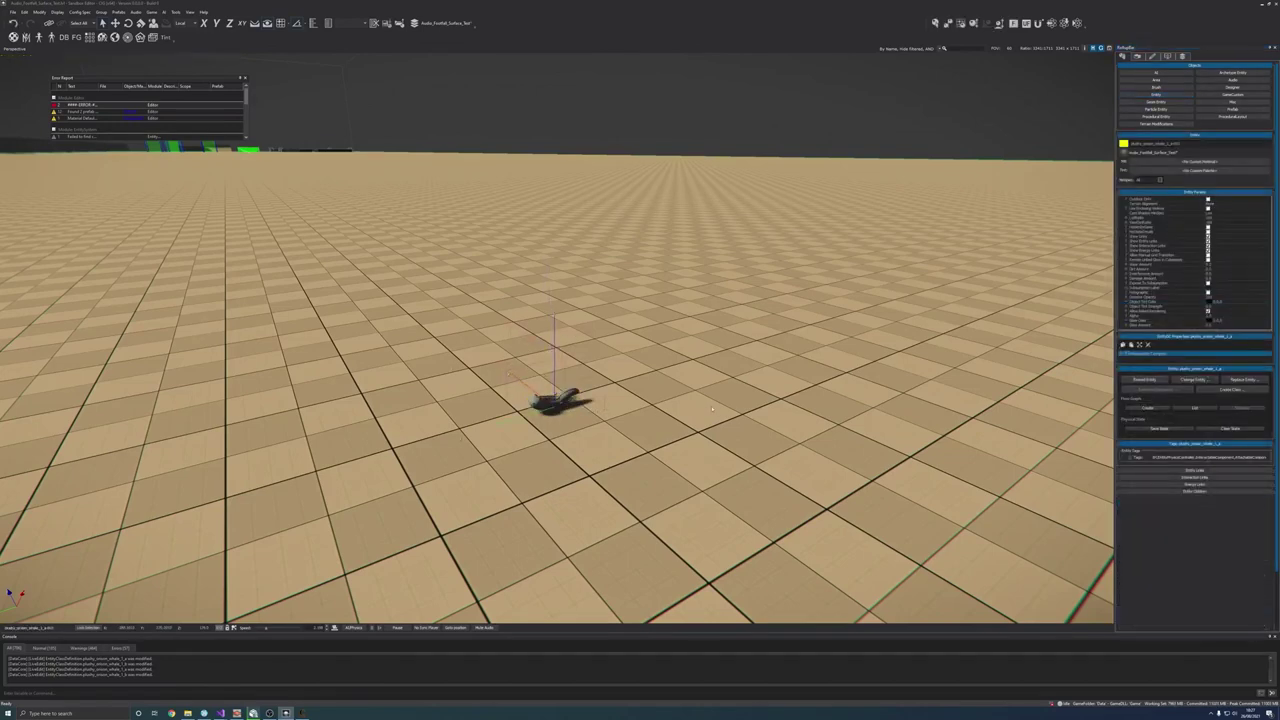
right_drag(699, 404, 699, 404)
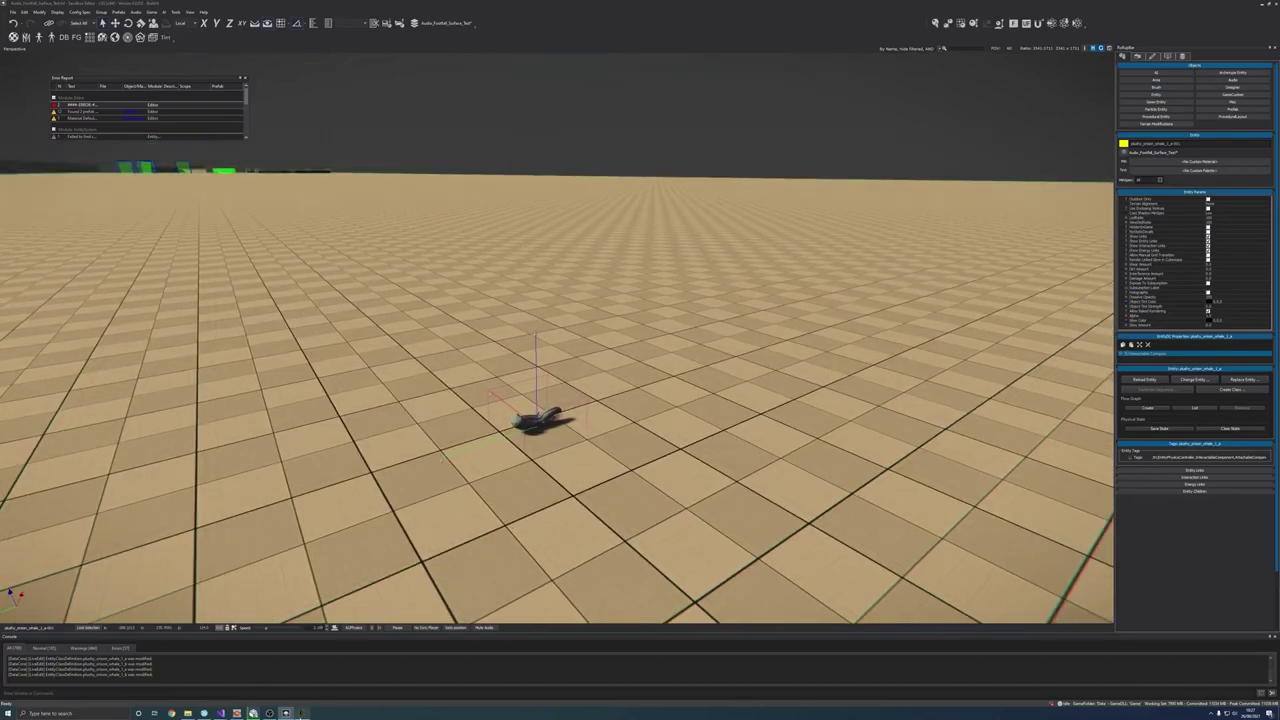
Step: Switch to Claudius, open the plushy_orison_whale_1_a context, and add a Receive Event node set to Spawn
click(301, 713)
click(19, 92)
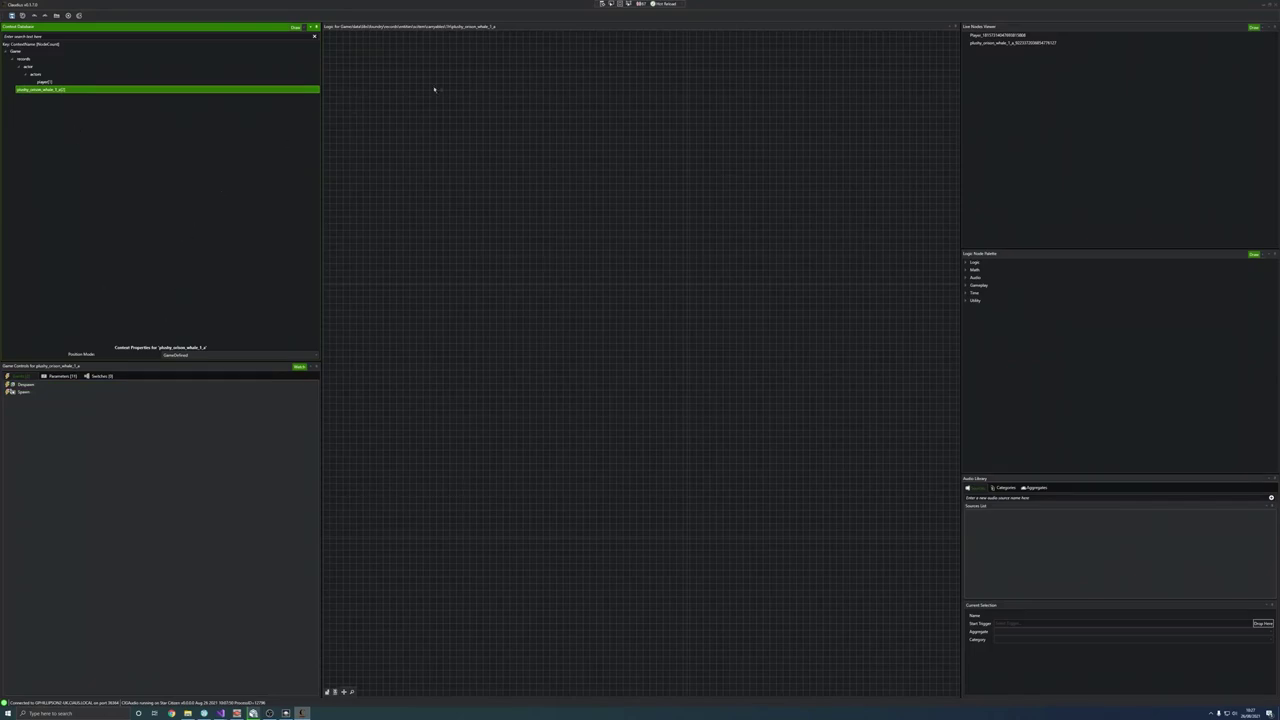
right_click(393, 141)
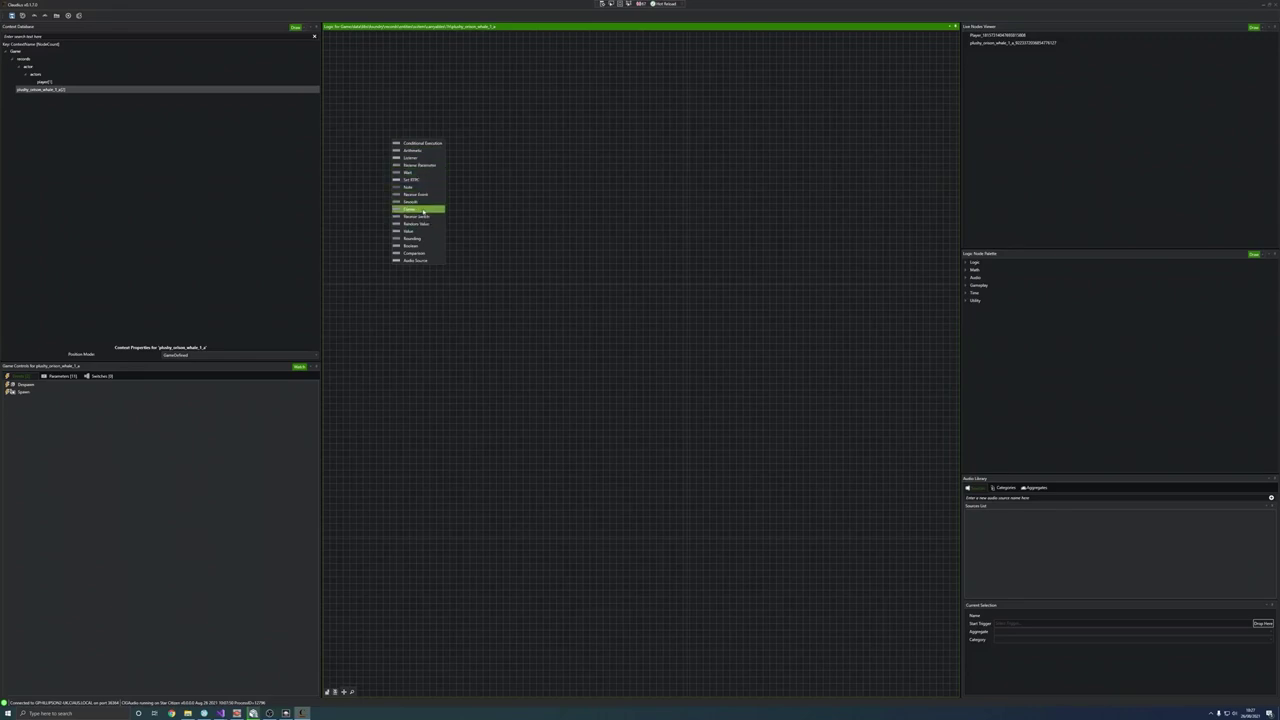
click(423, 196)
click(428, 160)
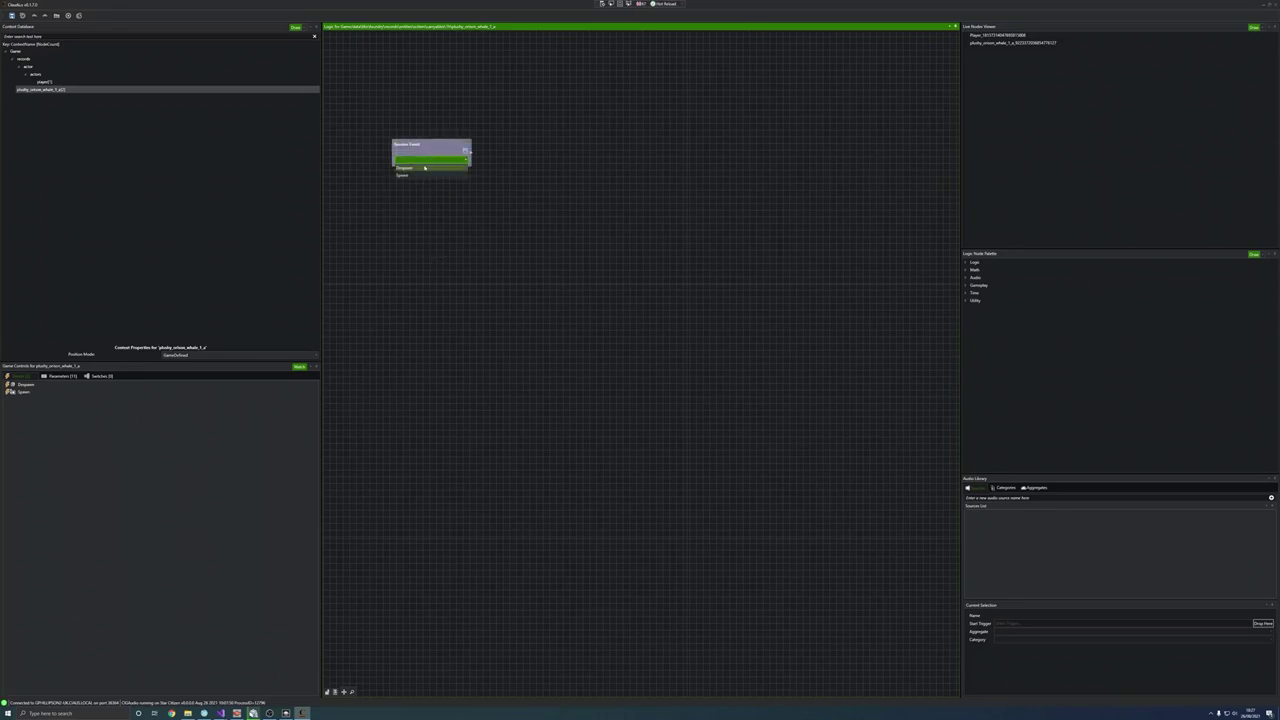
click(421, 178)
Step: Add a second Receive Event node set to Despawn and align it below the Spawn node
right_click(403, 192)
click(431, 246)
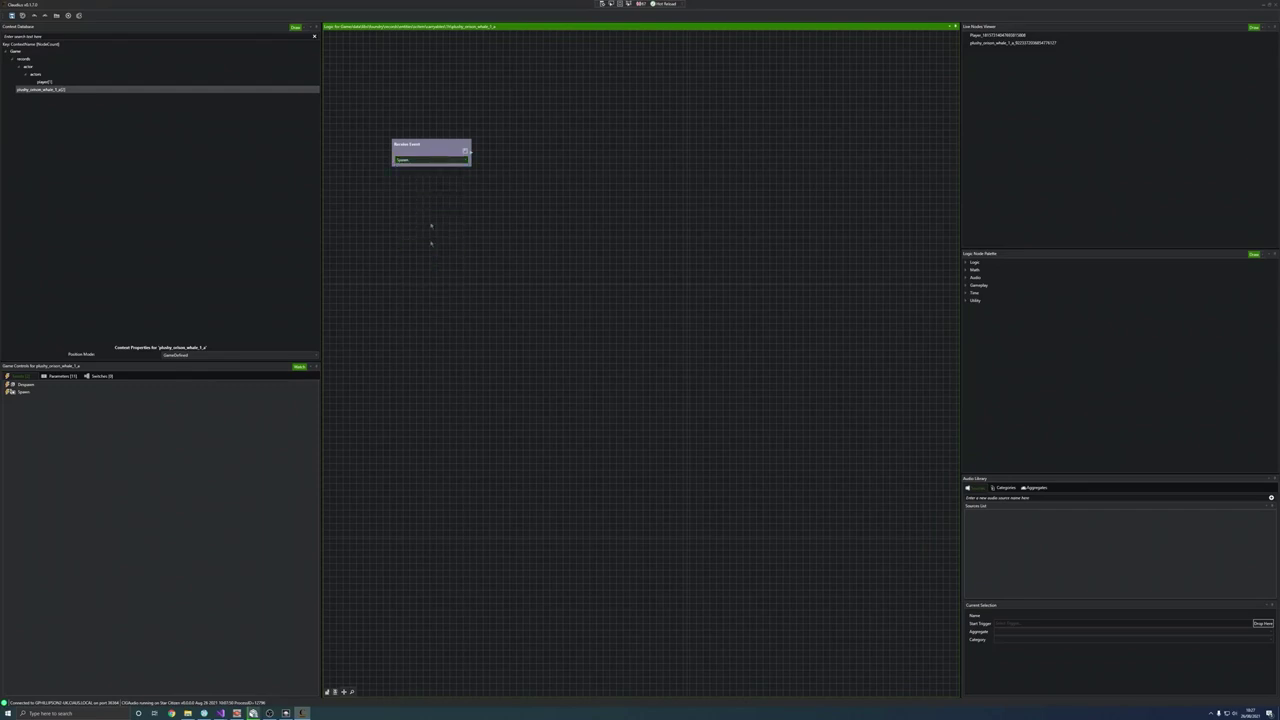
click(432, 214)
click(433, 221)
drag(443, 196, 434, 184)
Step: Create audio source Plushy with start trigger Play_PHOB_Med_Plastic_Container_Liquid_Loop and category Default, and connect Spawn and Despawn to an Audio Source node
right_click(515, 153)
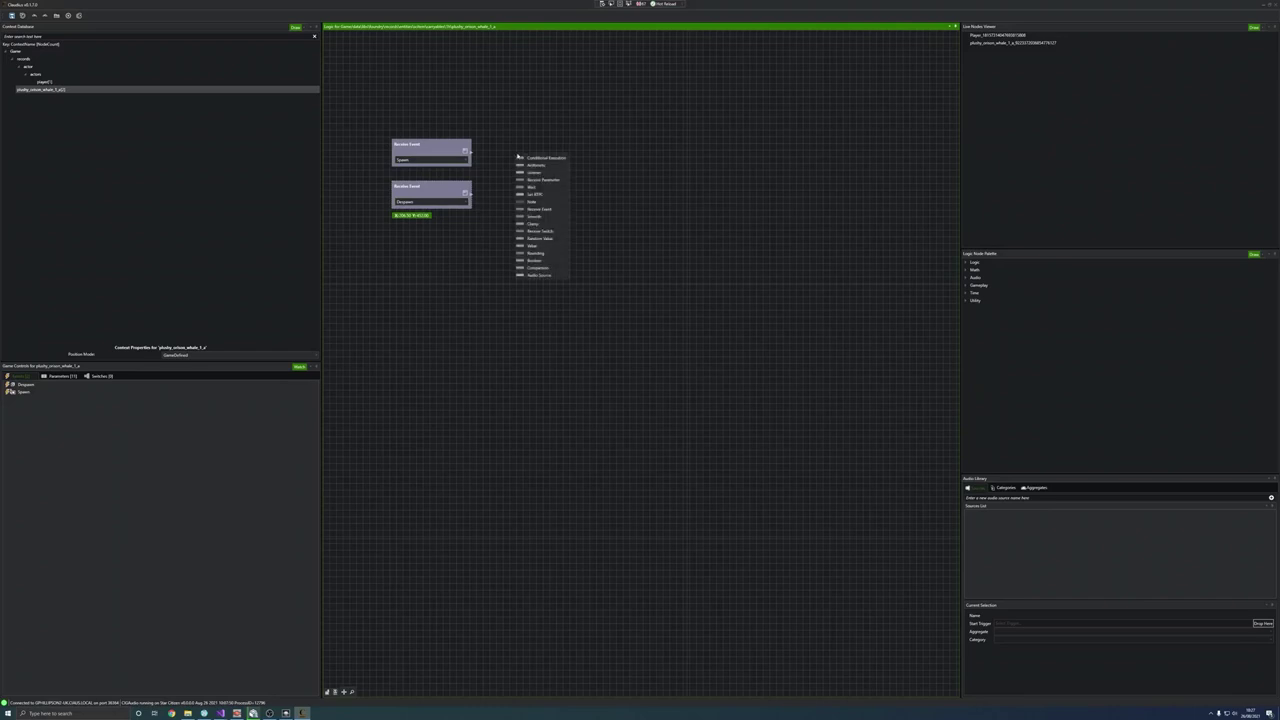
click(559, 285)
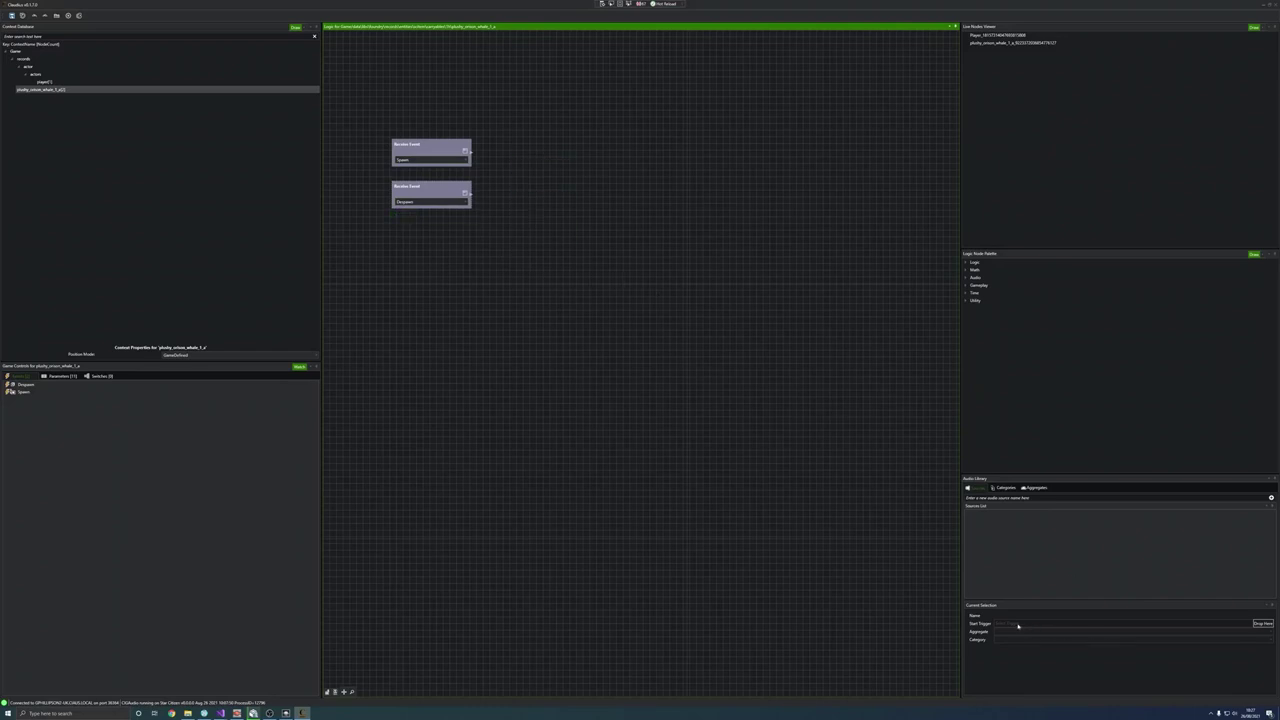
click(1000, 497)
text(Plushy)
key(Return)
click(1060, 623)
text(Play_PHOB_Med_Cargo_Package_Plastic_a_Sliding)
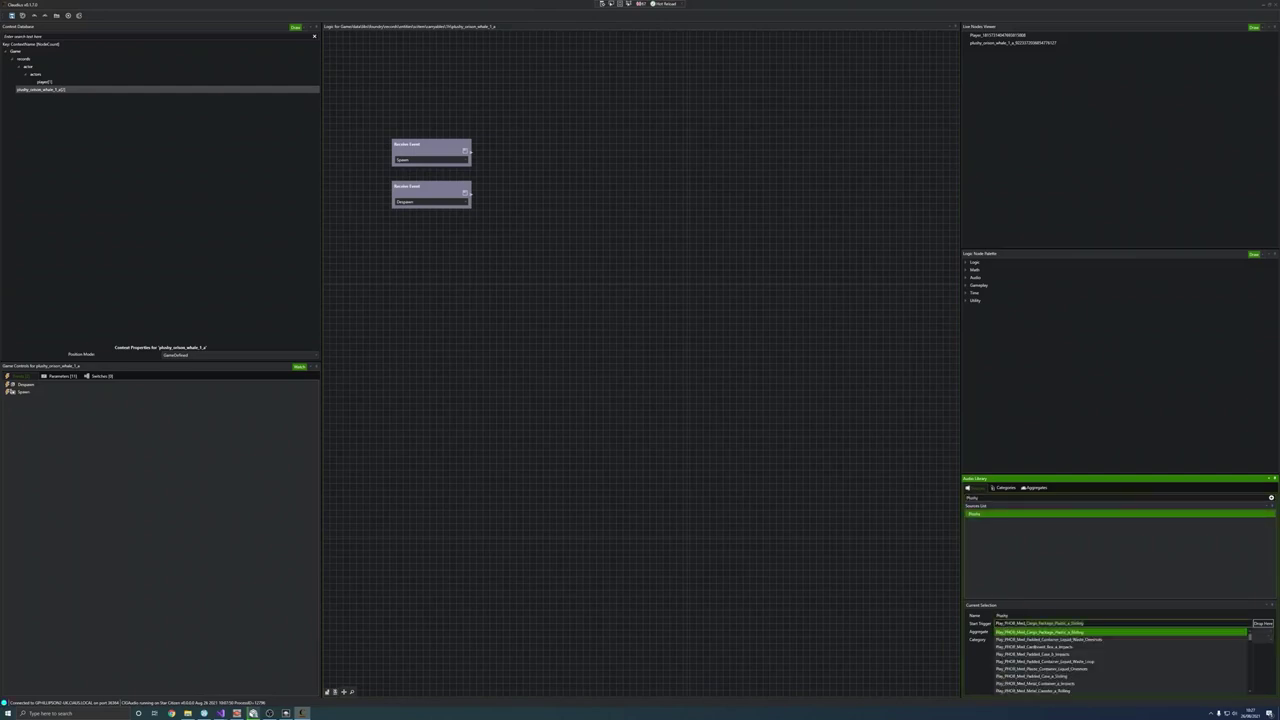
scroll(1060, 640, down, 3)
click(1060, 640)
drag(985, 514, 540, 161)
drag(466, 193, 540, 176)
Step: Add a Receive Parameter node set to Acceleration and align it below the Despawn node
right_click(404, 266)
click(436, 357)
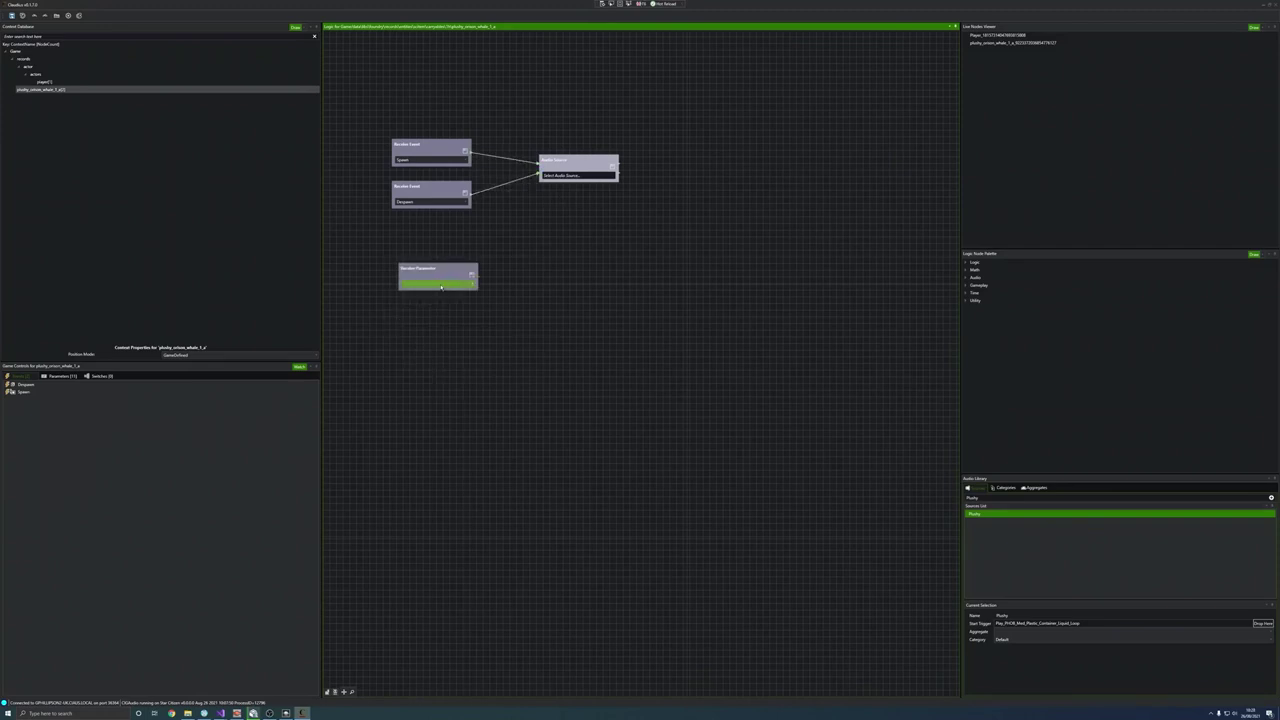
click(441, 284)
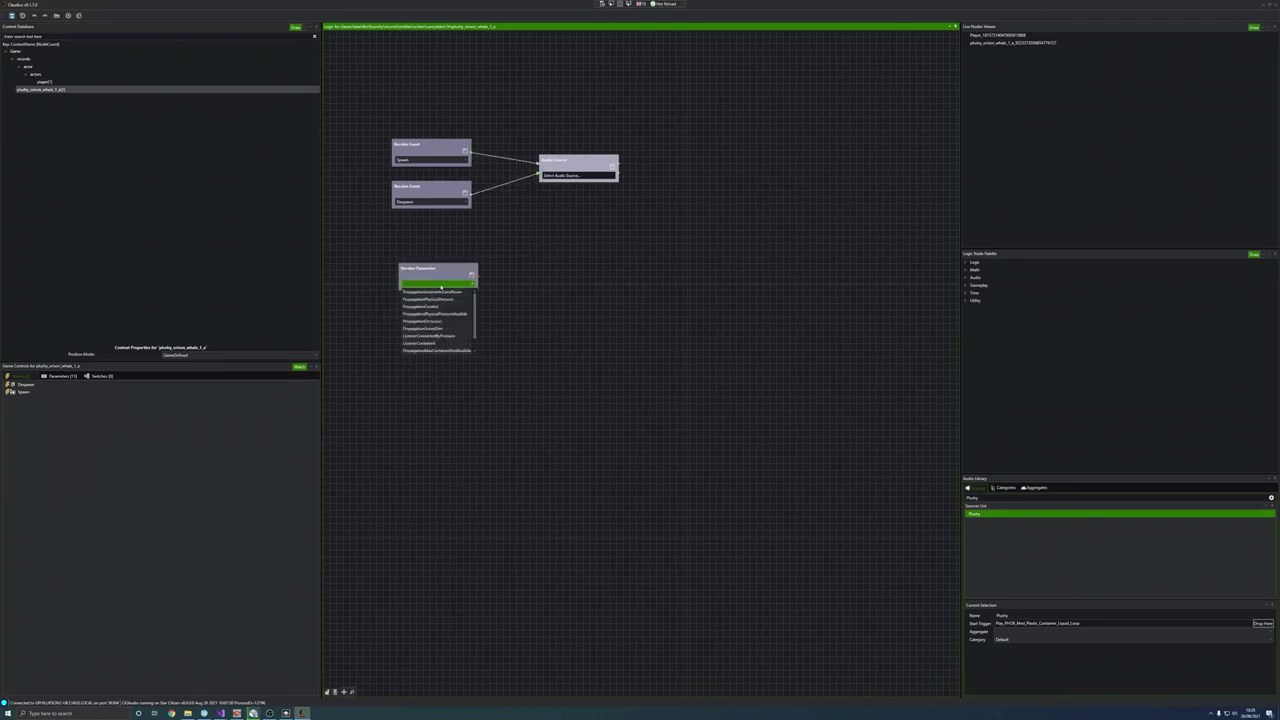
drag(475, 303, 479, 333)
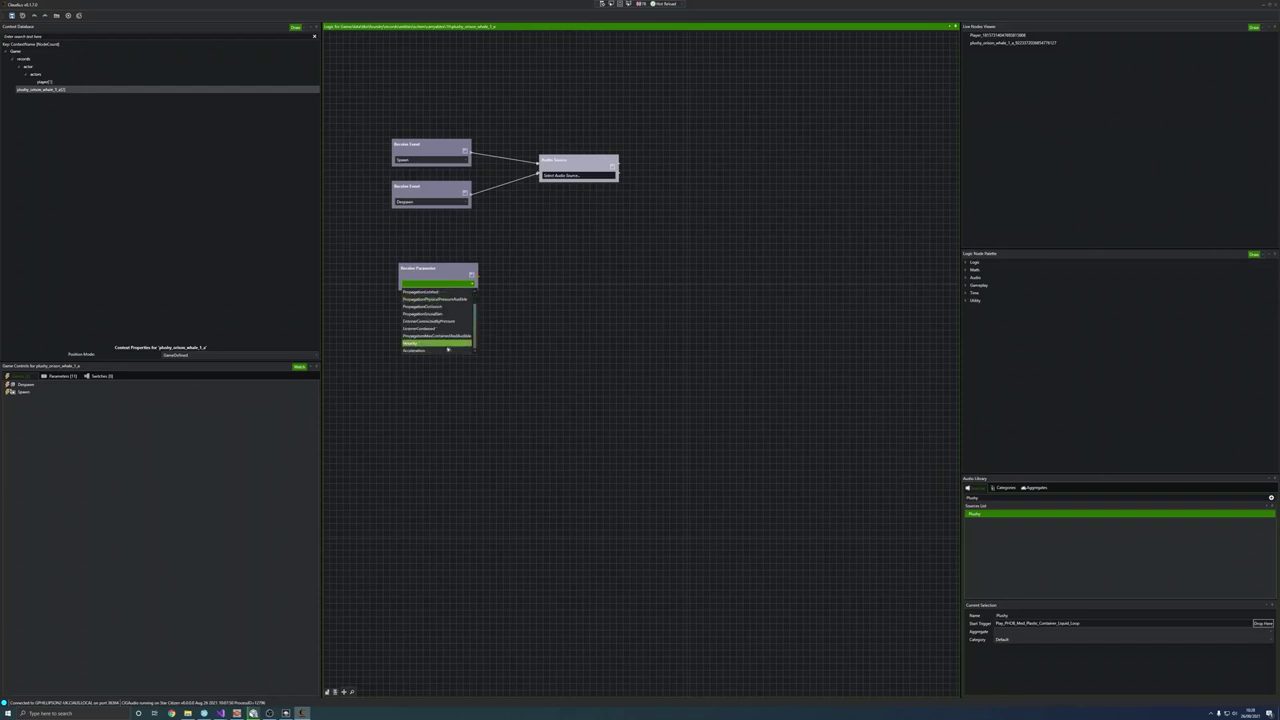
click(449, 350)
drag(453, 274, 447, 247)
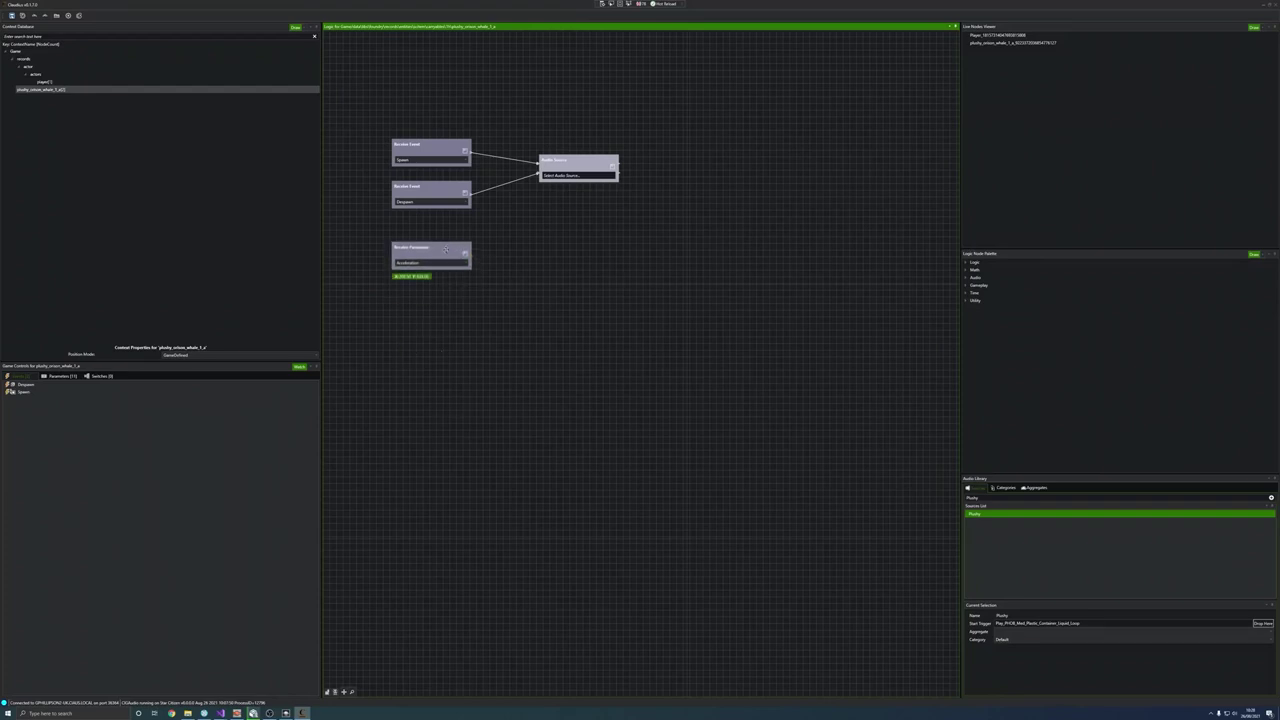
Step: Add a Value node of 0.01 and an Arithmetic node set to Multiply, and connect Acceleration and the value to its inputs
right_click(400, 298)
click(430, 388)
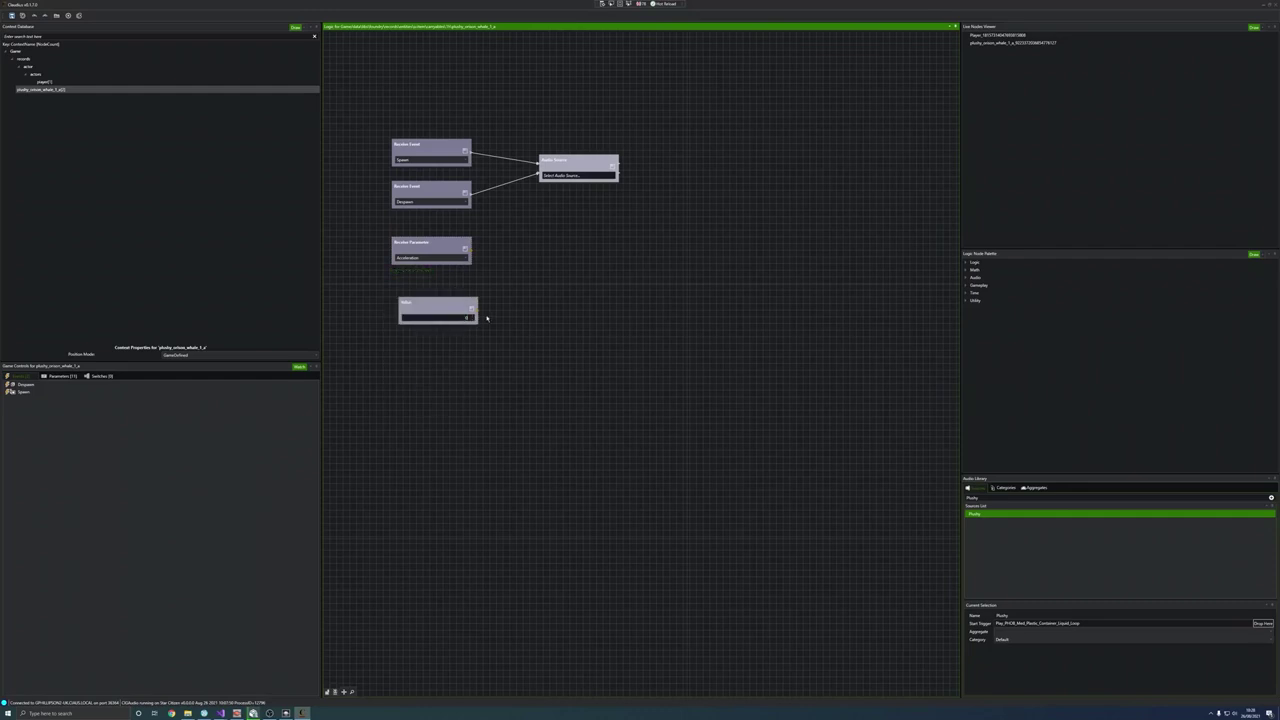
drag(438, 303, 432, 292)
right_click(520, 266)
click(545, 311)
drag(473, 252, 520, 282)
Step: Add two Set RTPC nodes, one below the other, beside the Multiply Arithmetic node
right_click(642, 263)
click(673, 317)
right_click(648, 309)
click(679, 363)
drag(682, 315, 676, 320)
Step: Set the RTPC nodes to PhysicalAudio_Movement and PhysicalAudio_Rotation, and connect the Multiply output to both
click(680, 284)
text(phys)
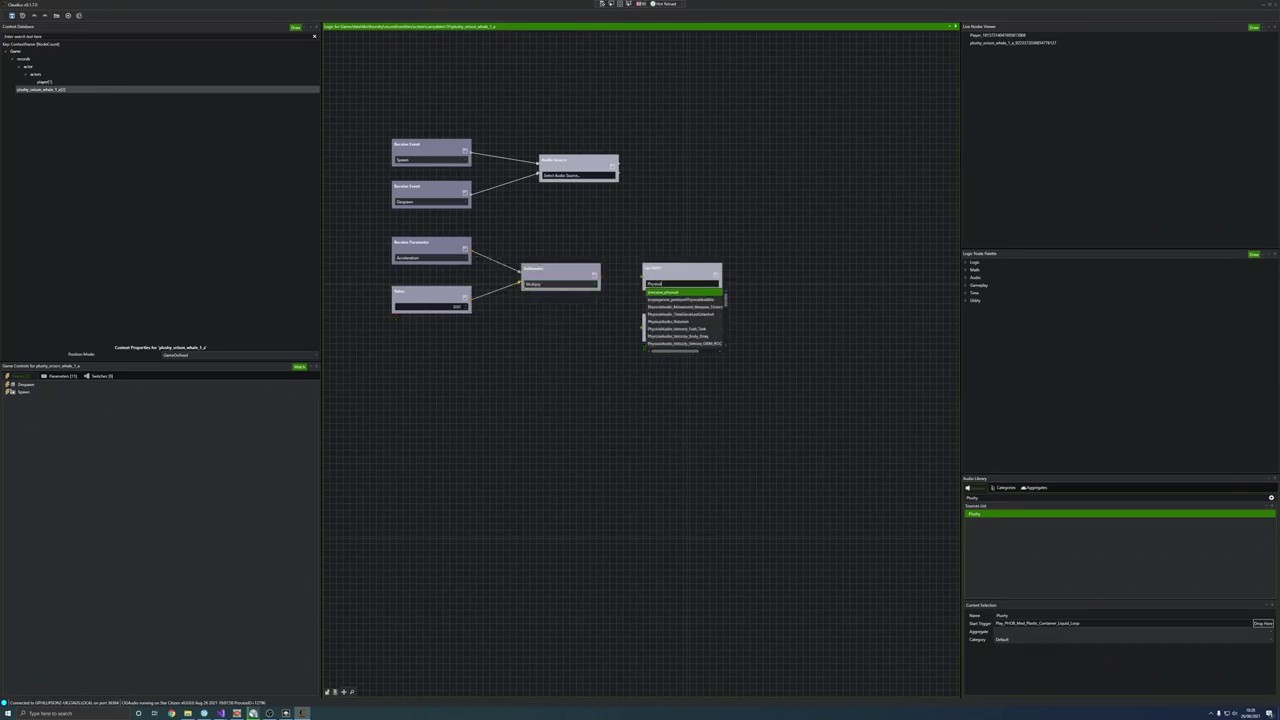
click(676, 308)
click(682, 334)
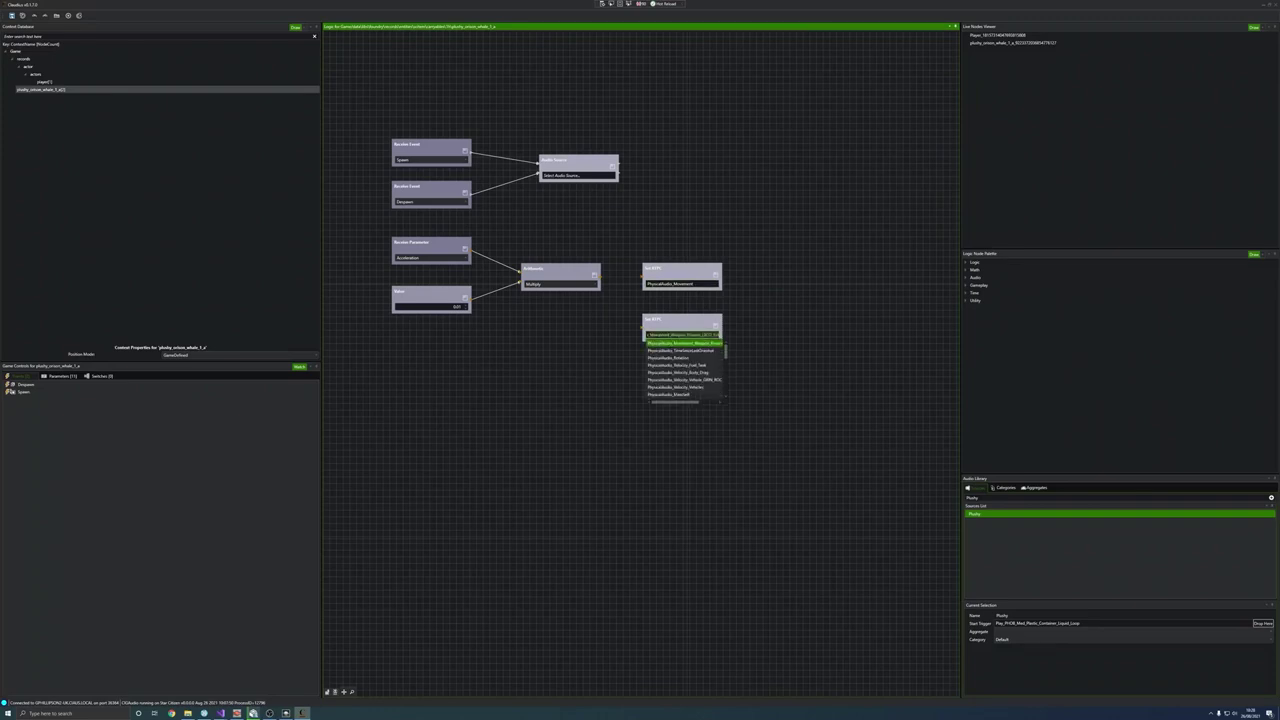
click(680, 349)
drag(643, 277, 642, 327)
Step: Assign the Plushy source to the Audio Source node and trigger Spawn on the live plushy node
click(578, 175)
text(plushy)
click(578, 183)
click(1012, 43)
click(9, 395)
Step: Switch to the Sandbox Editor, enter game mode, walk to the plushy, and pick it up and drop it
key(alt+Tab)
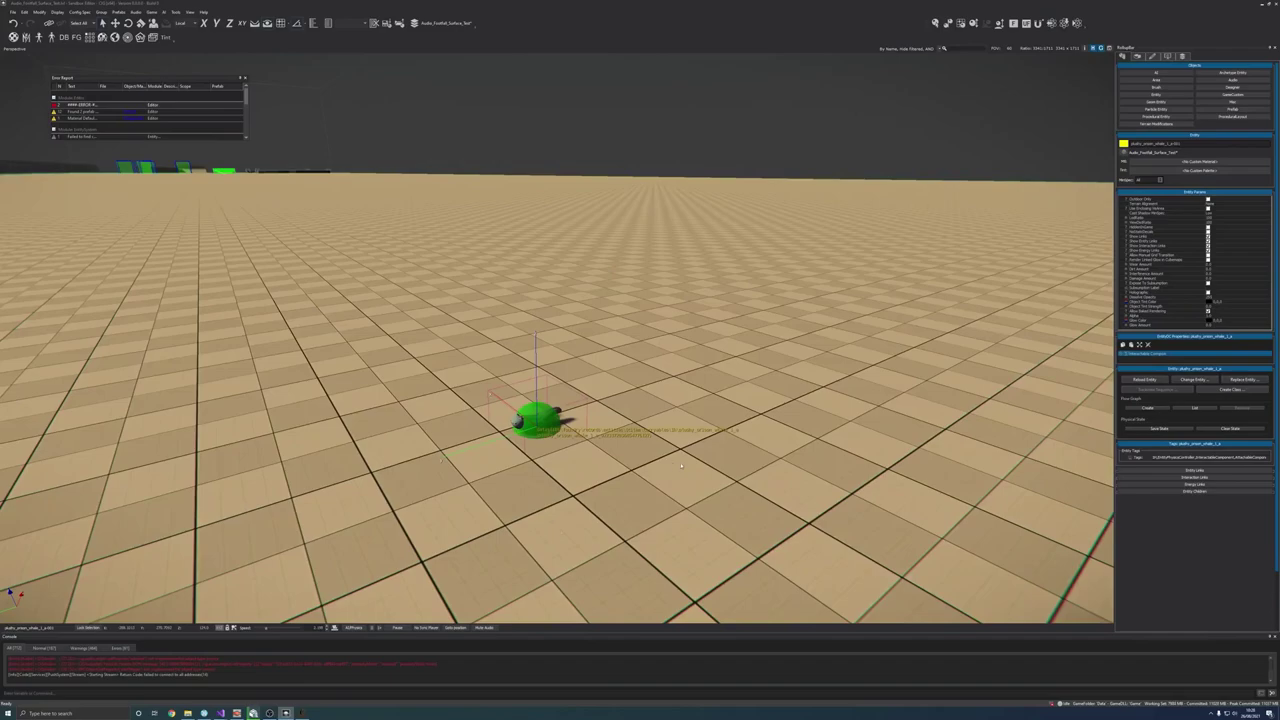
right_drag(617, 466, 662, 507)
key(w)
key(ctrl+g)
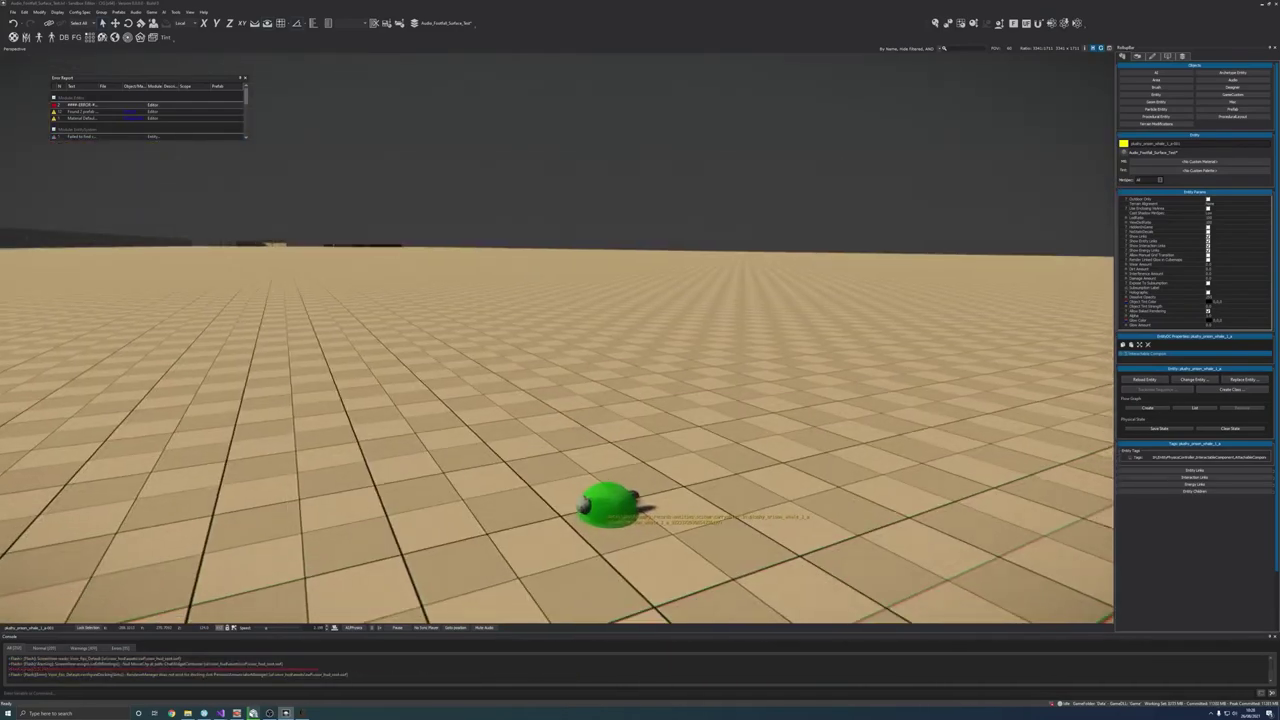
key(w)
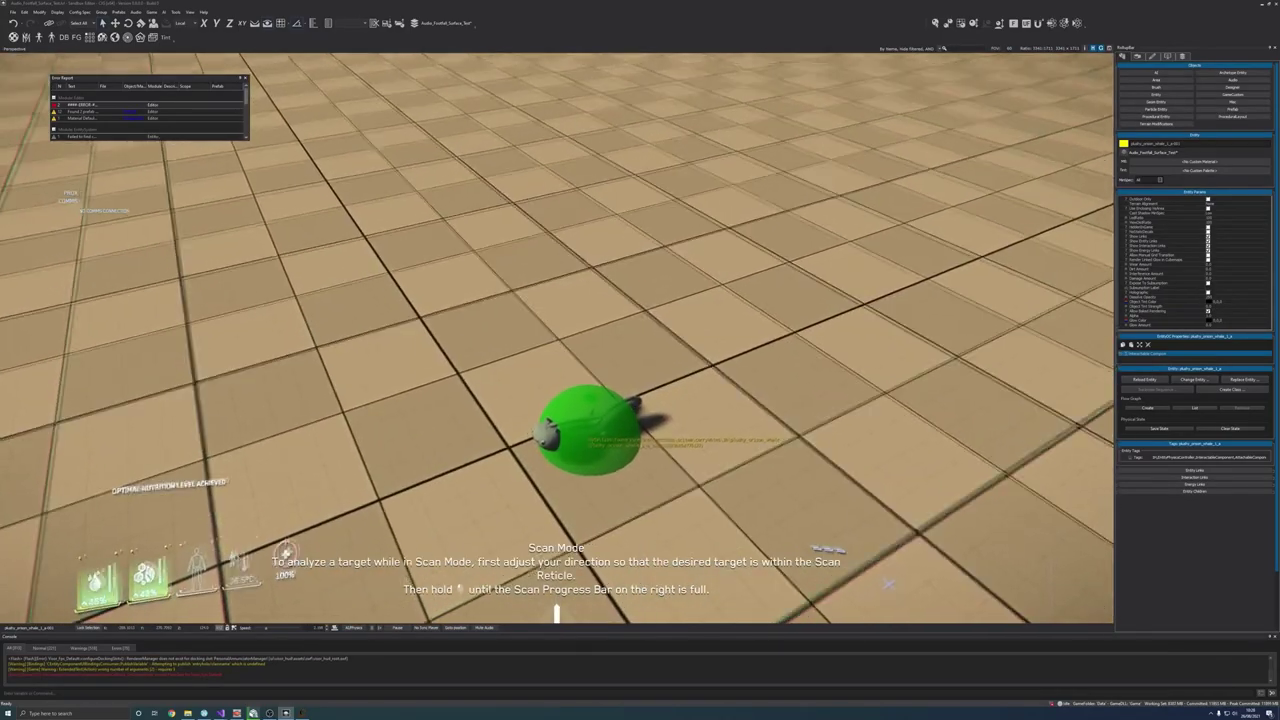
key(w)
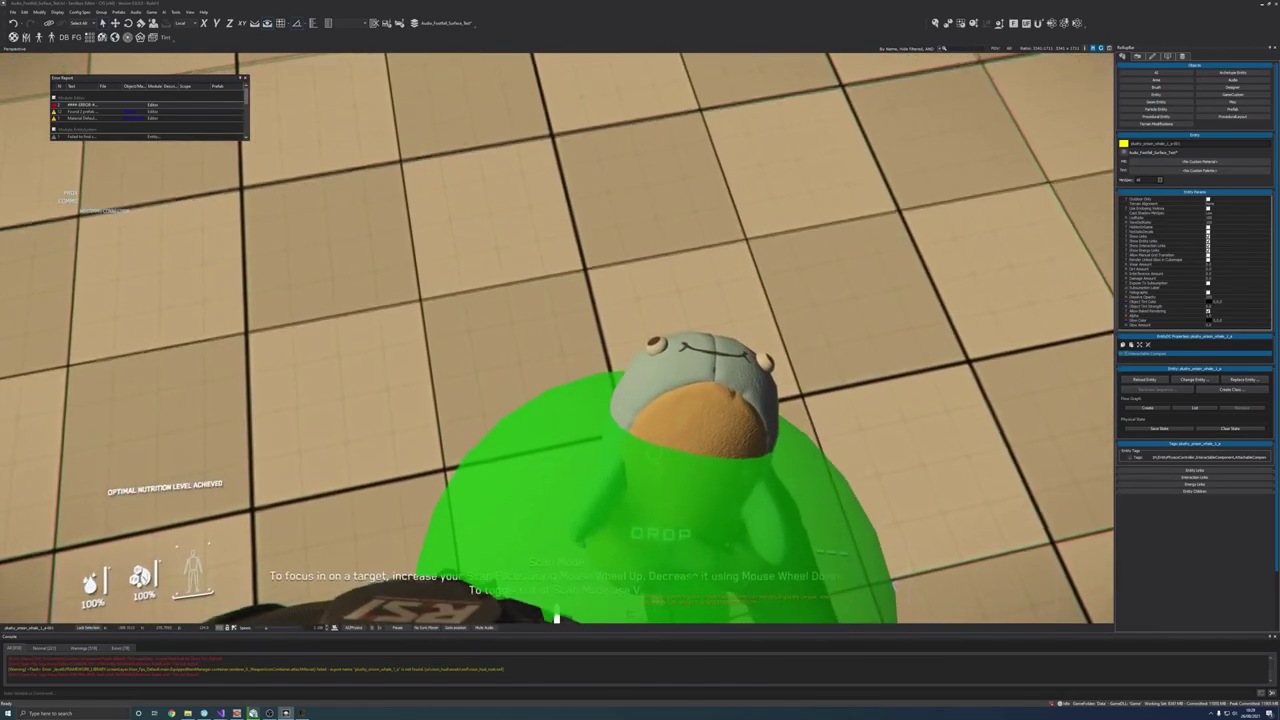
click(659, 522)
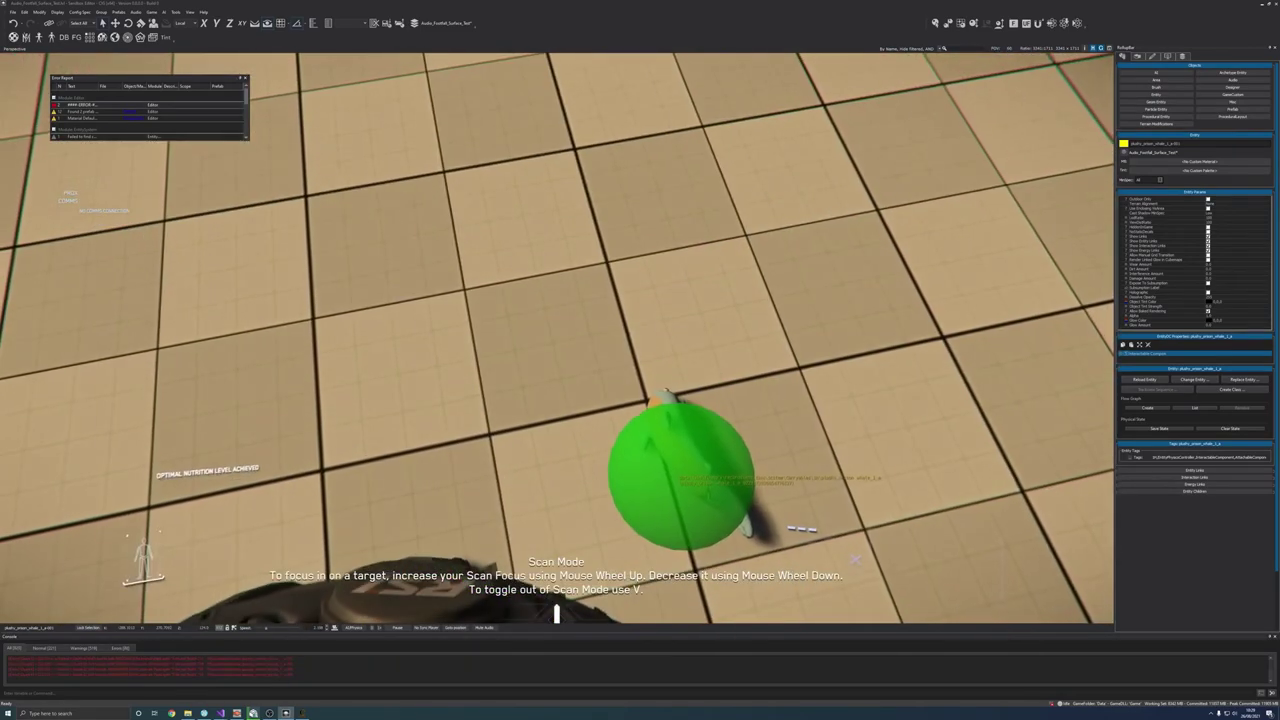
Step: Check the plushy logic in Claudius, return to the Sandbox Editor, leave Scan Mode, and pick up and drop the plushy again
key(alt+Tab)
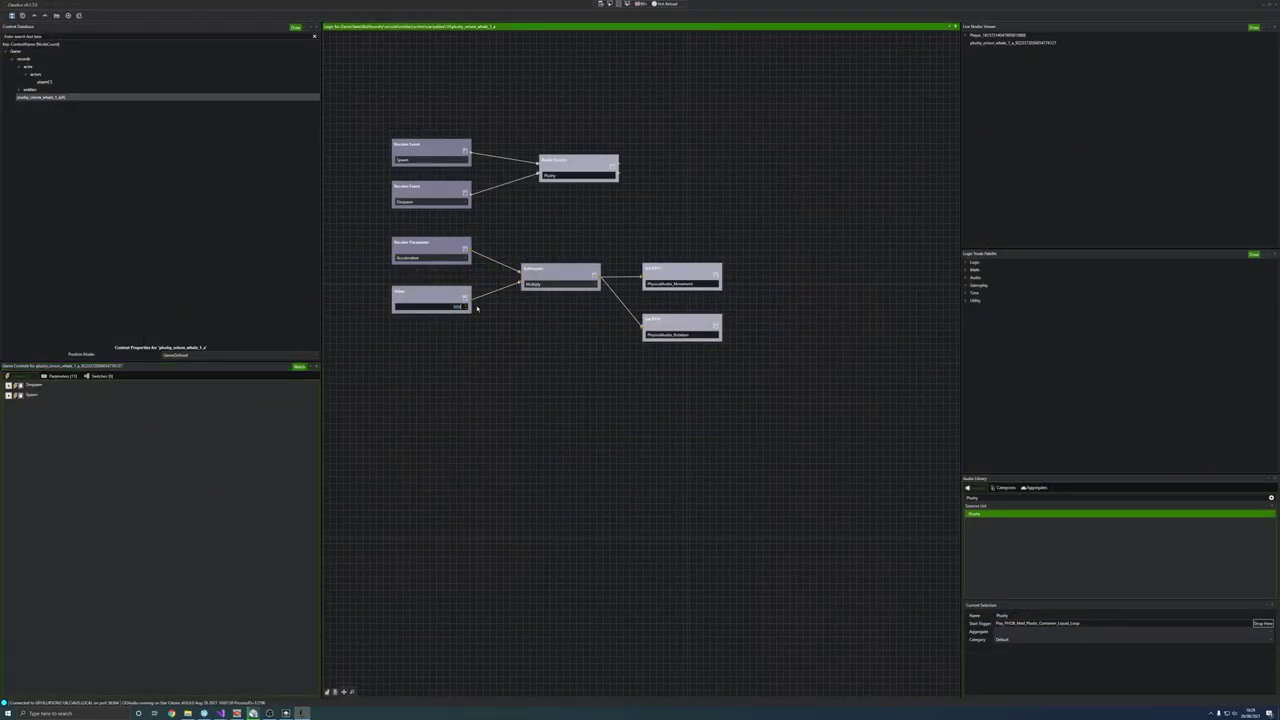
key(alt+Tab)
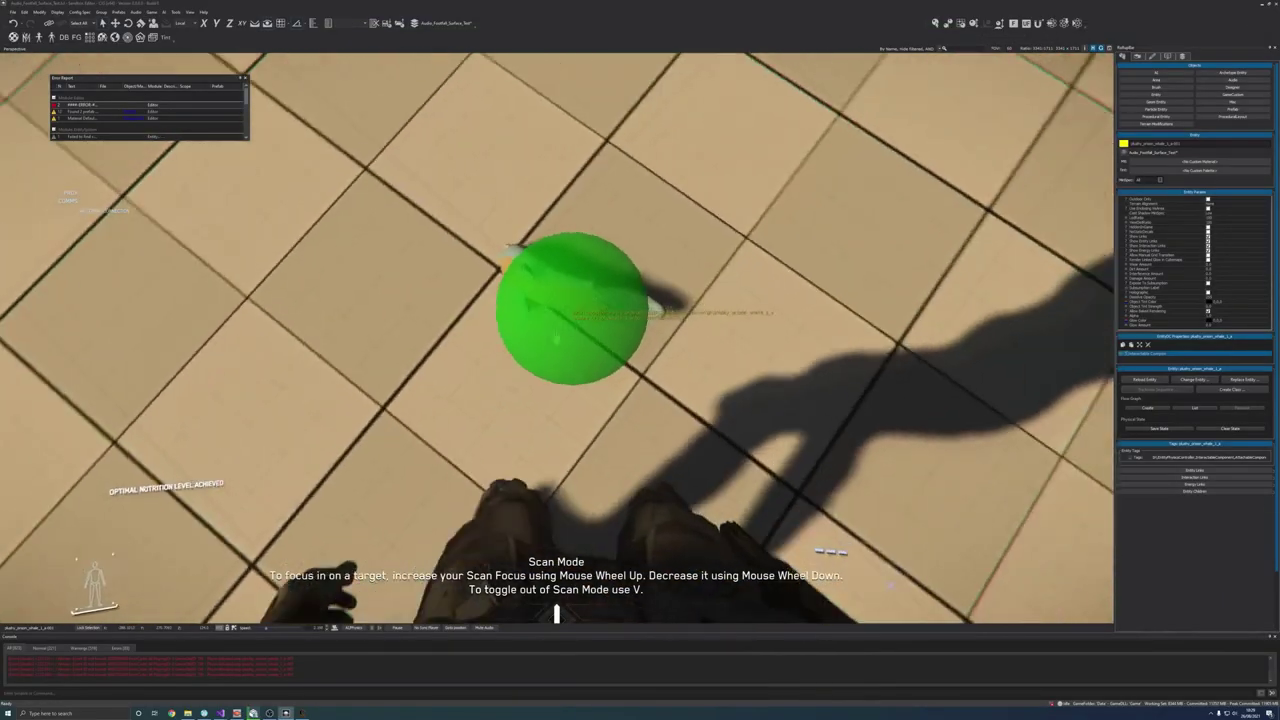
key(w)
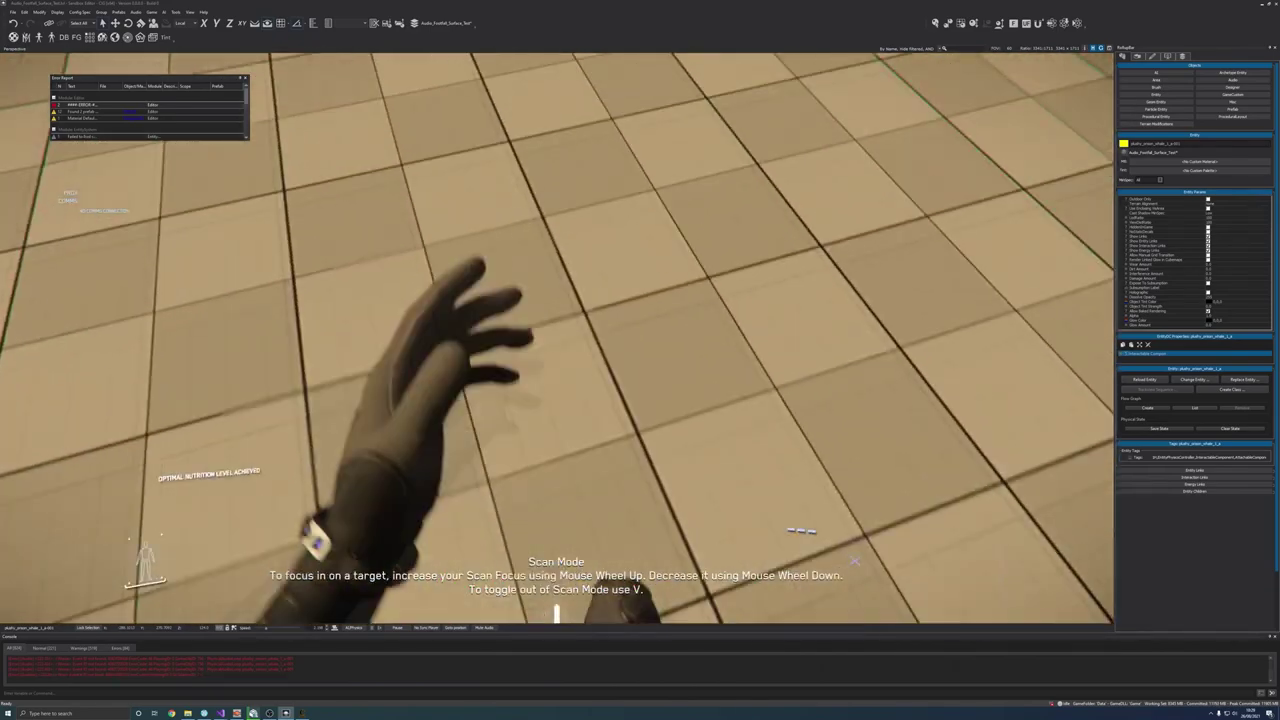
key(v)
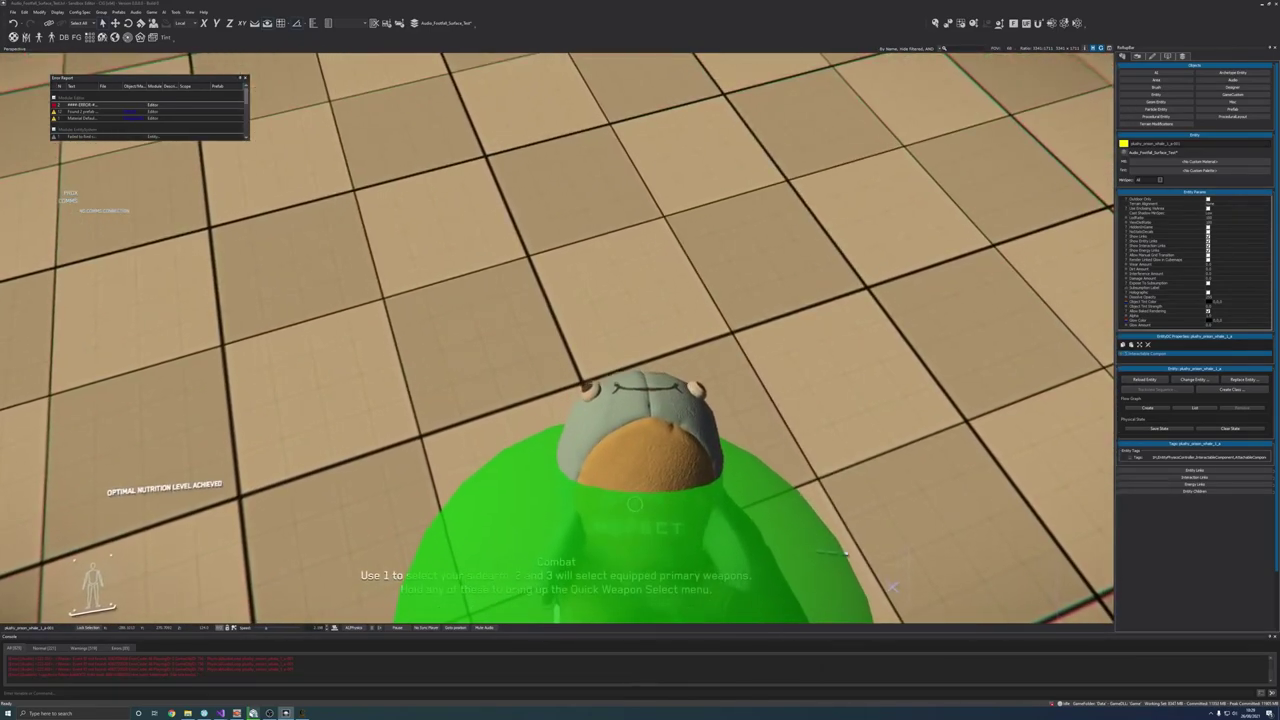
click(568, 366)
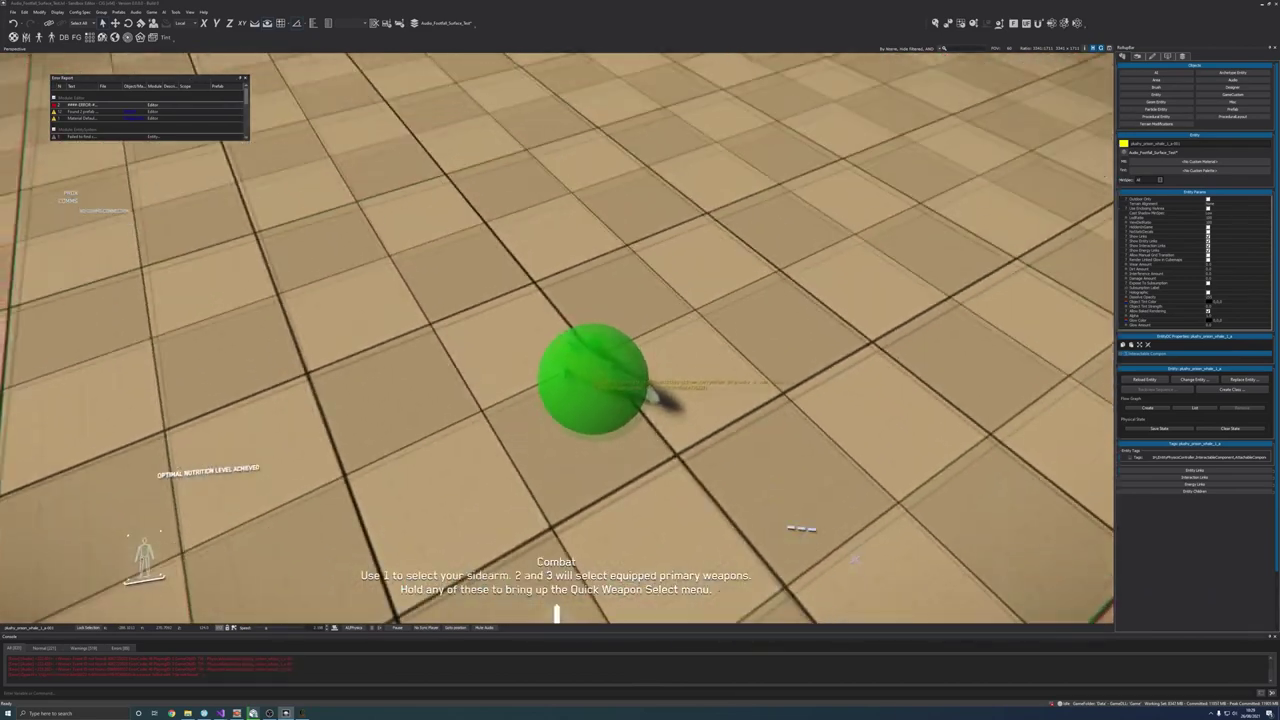
Step: Draw the sidearm and shoot at the plushy, walking up to it between shots
key(grave)
key(grave)
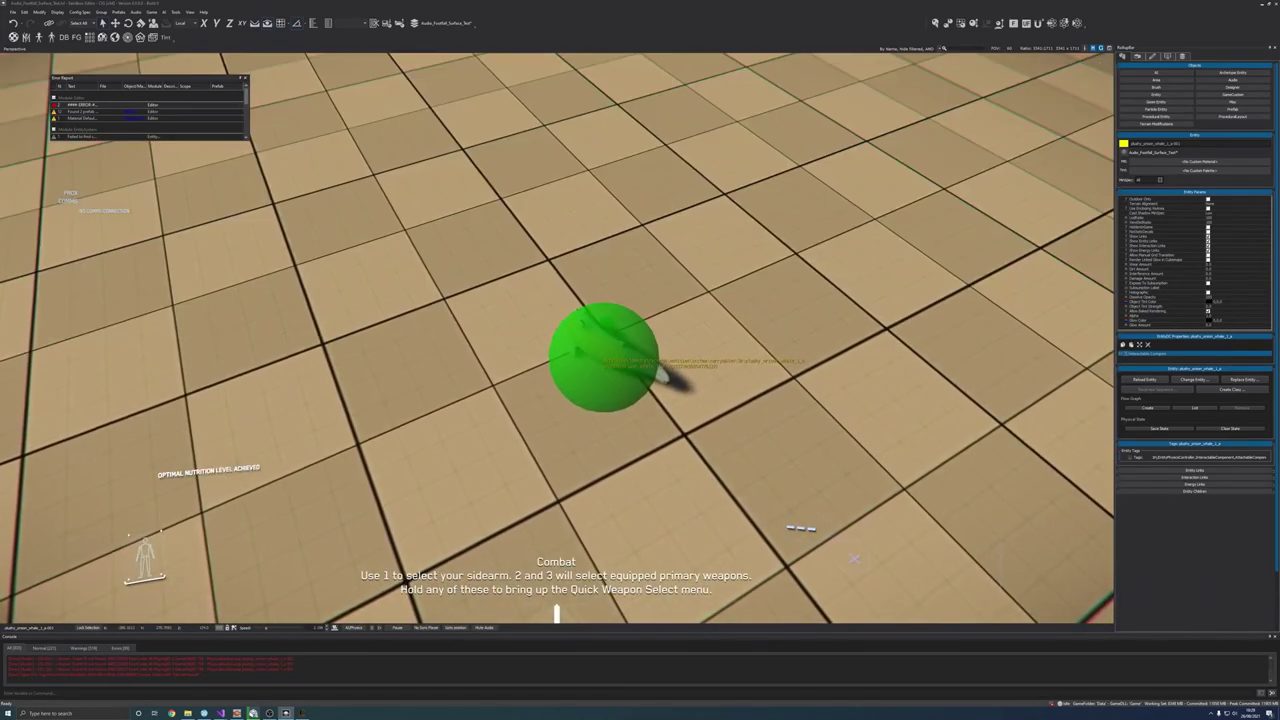
key(1)
click(557, 338)
key(w)
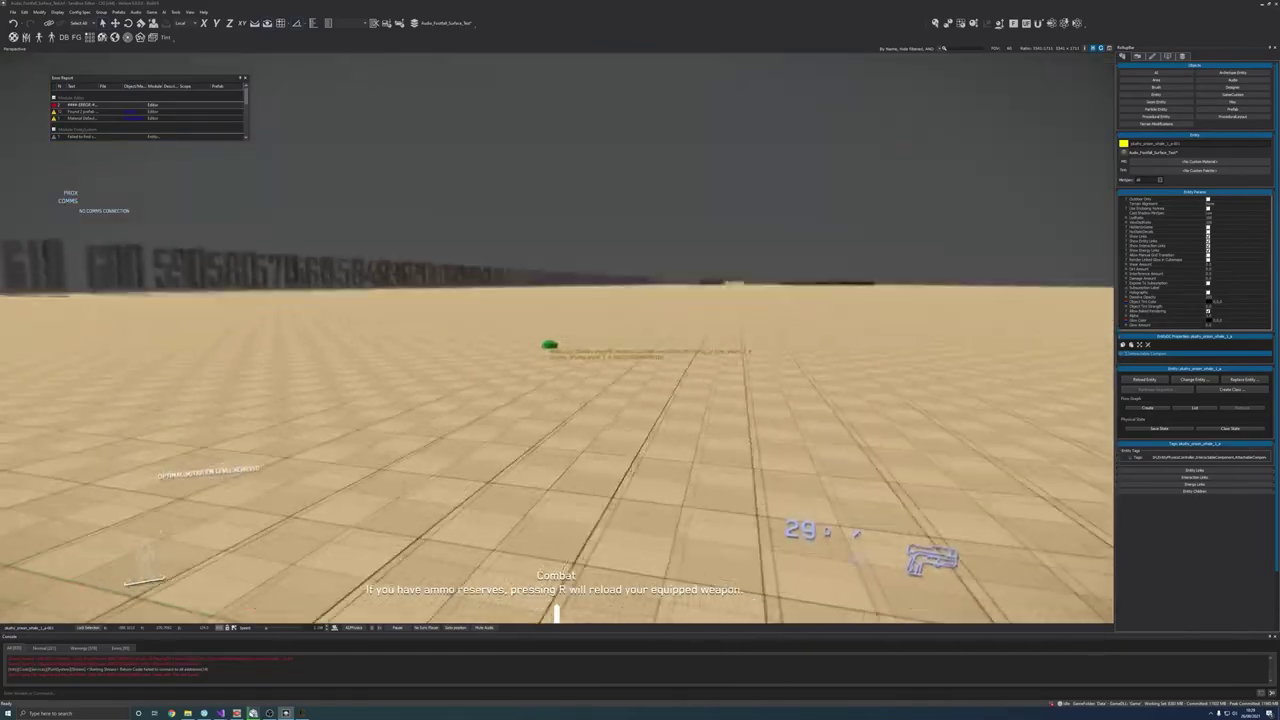
key(w)
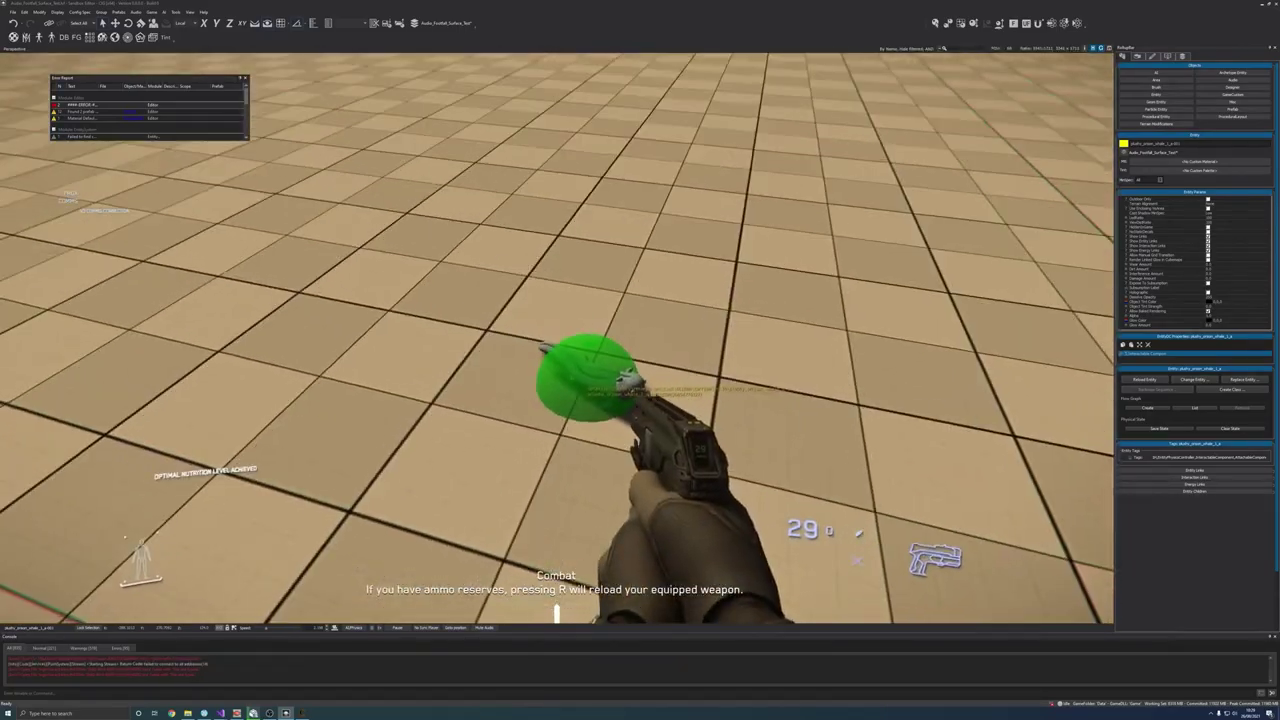
click(557, 338)
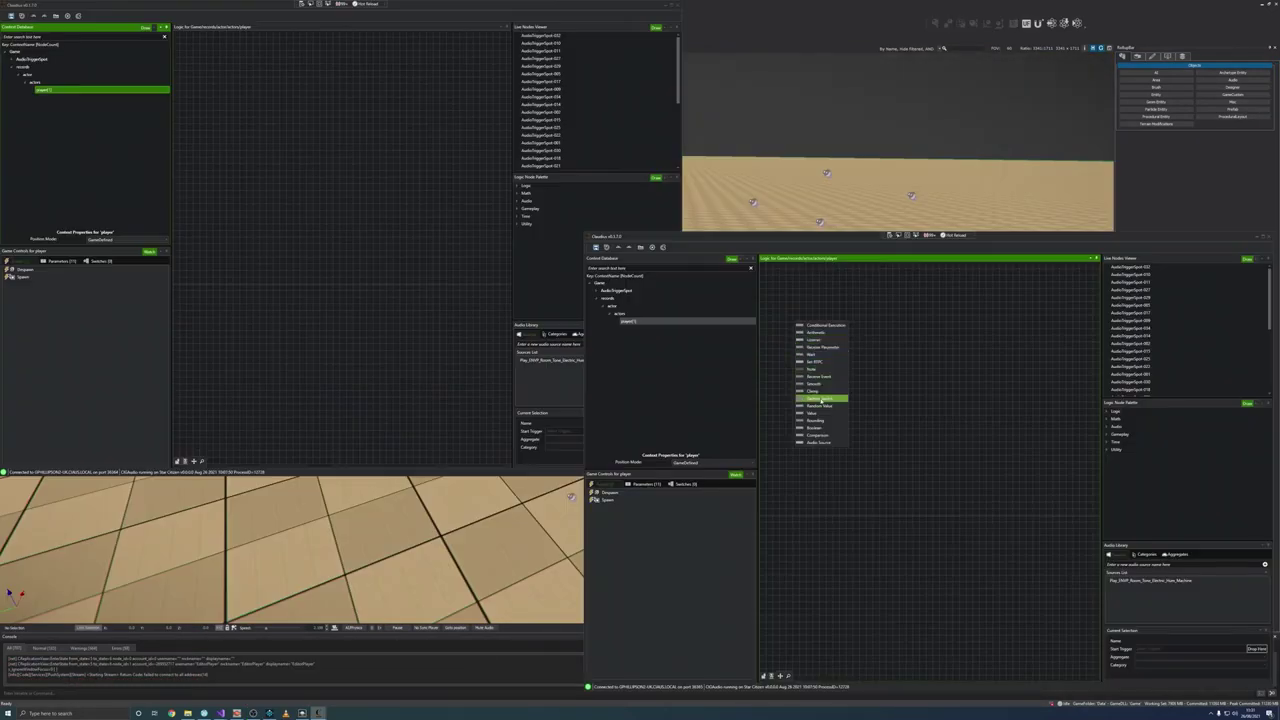
Step: Add a Receive Event node and an Audio Source node to the player logic in the second Claudius window
click(818, 376)
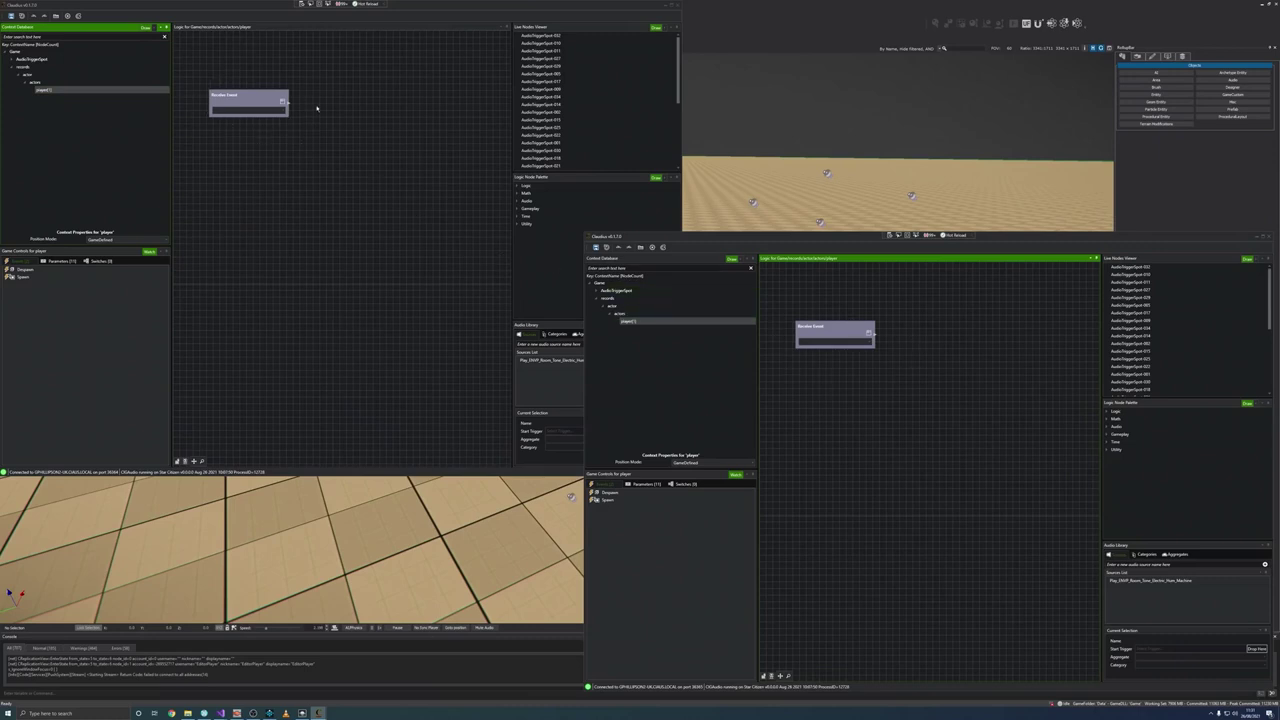
right_click(921, 327)
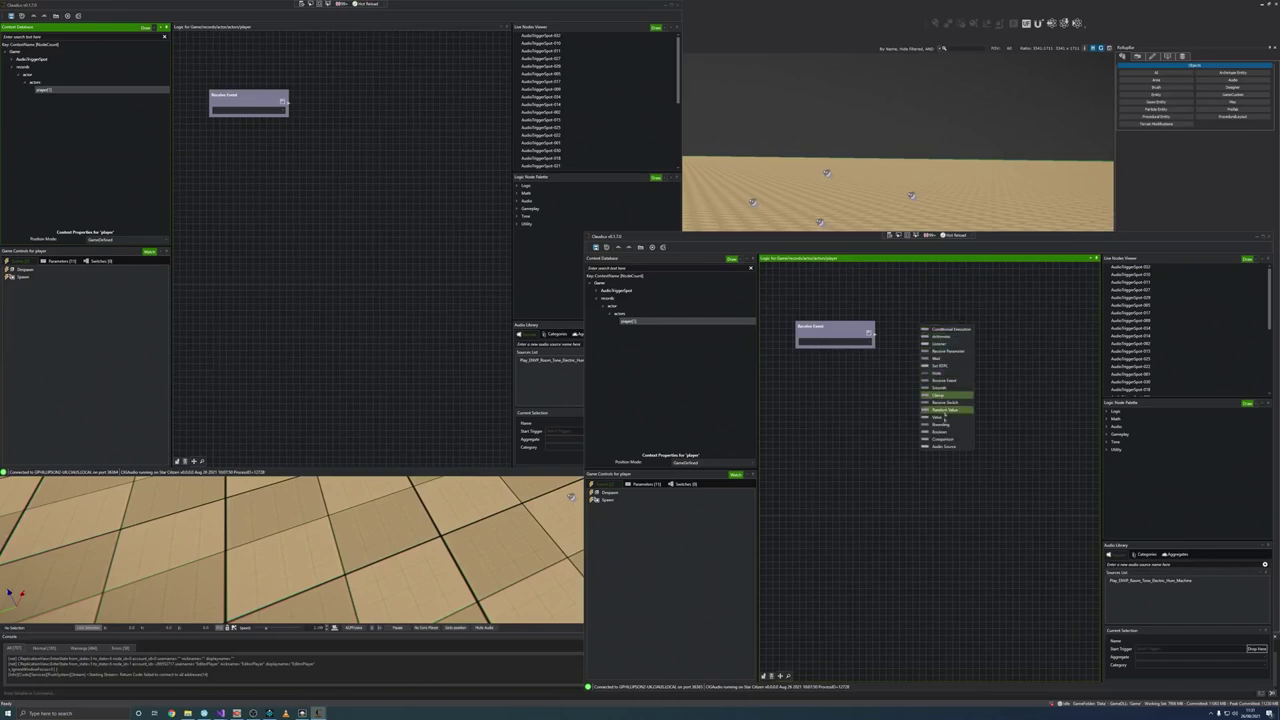
click(941, 447)
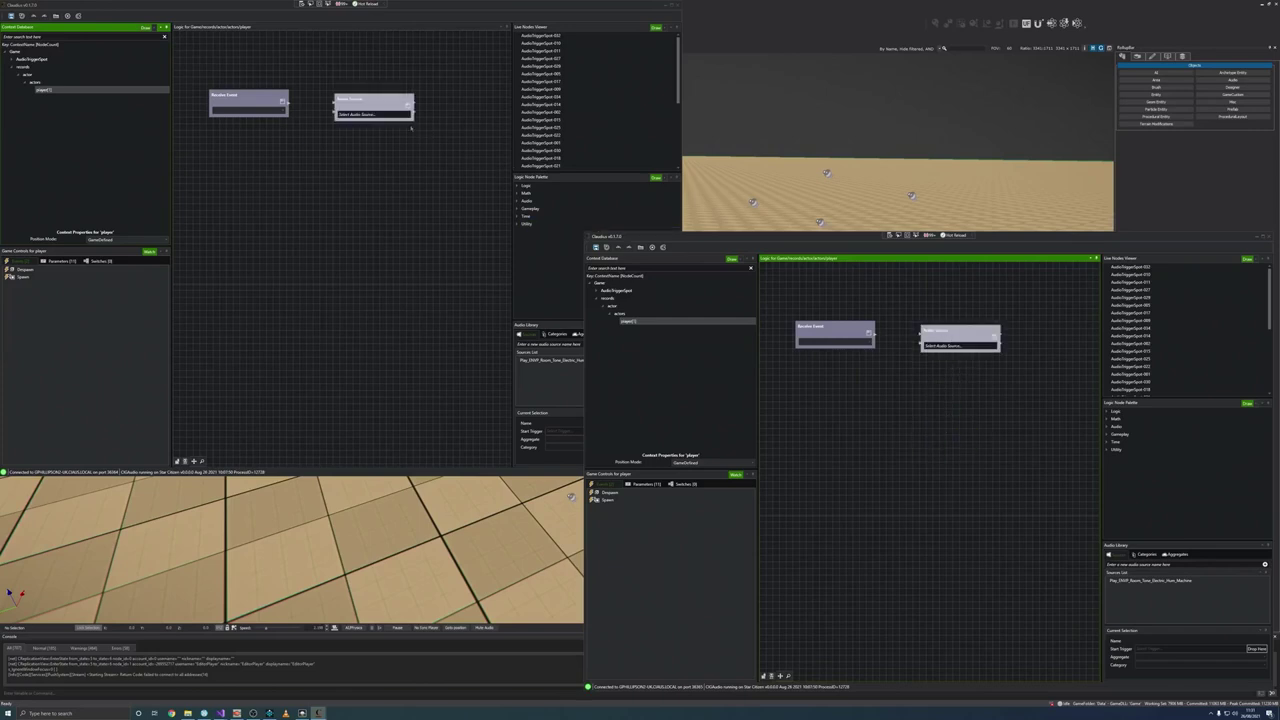
Step: Assign Play_ENVP_Room_Tone_Electric_Hum_Machine to the Audio Source node, connect the Receive Event node to it, and set the event to Spawn
click(970, 342)
key(Down)
click(962, 354)
click(821, 343)
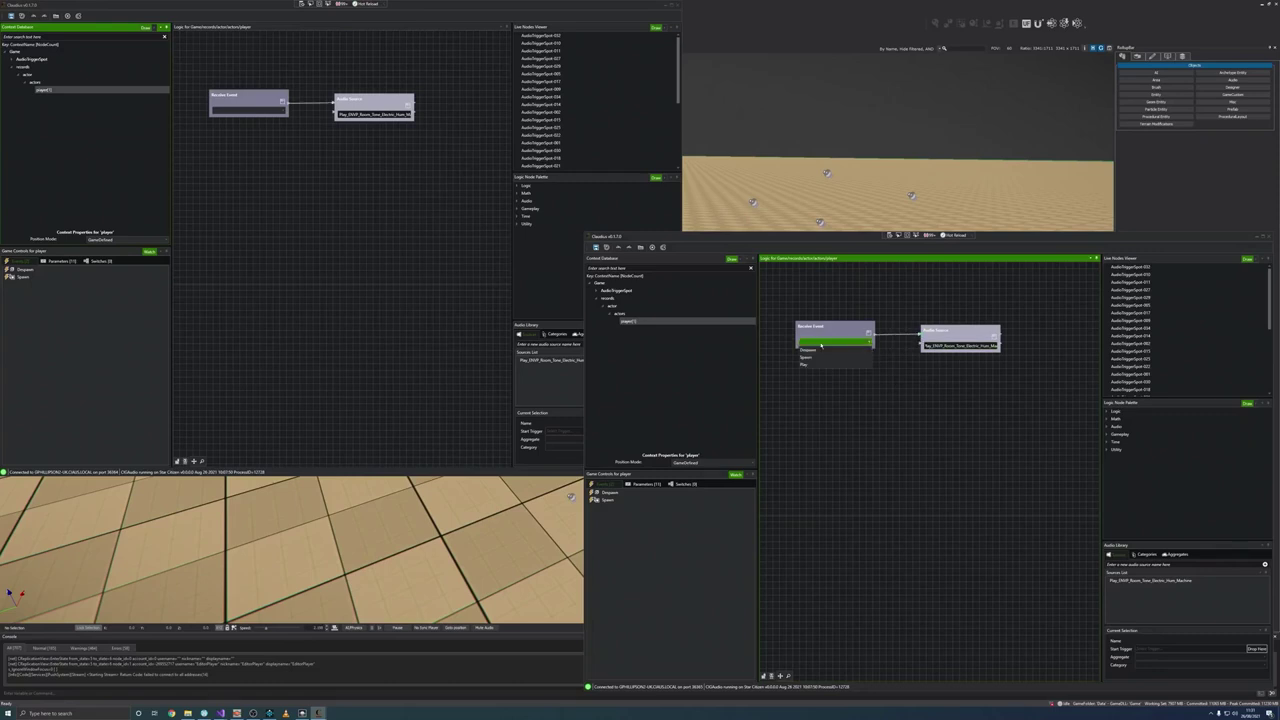
click(813, 358)
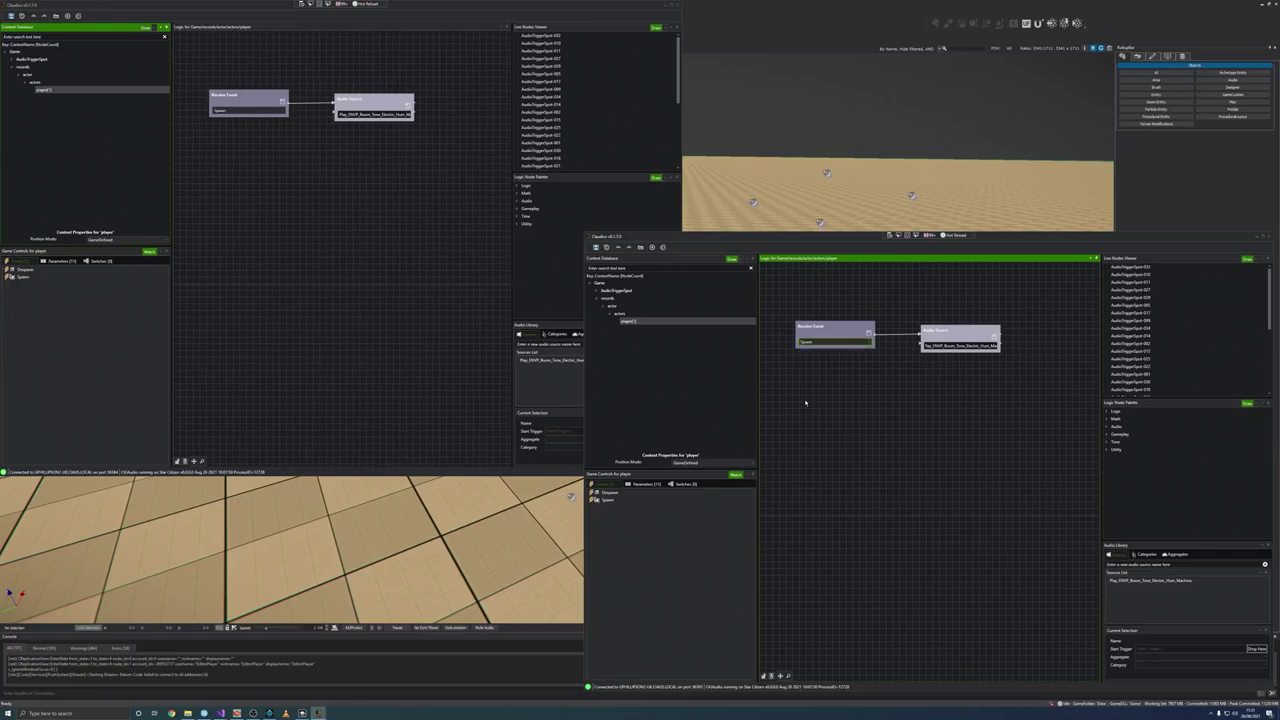
Step: Add a second Receive Event node set to Play, connect it to the Audio Source node, and align it below the Spawn node
right_click(800, 395)
click(826, 444)
click(832, 413)
click(812, 436)
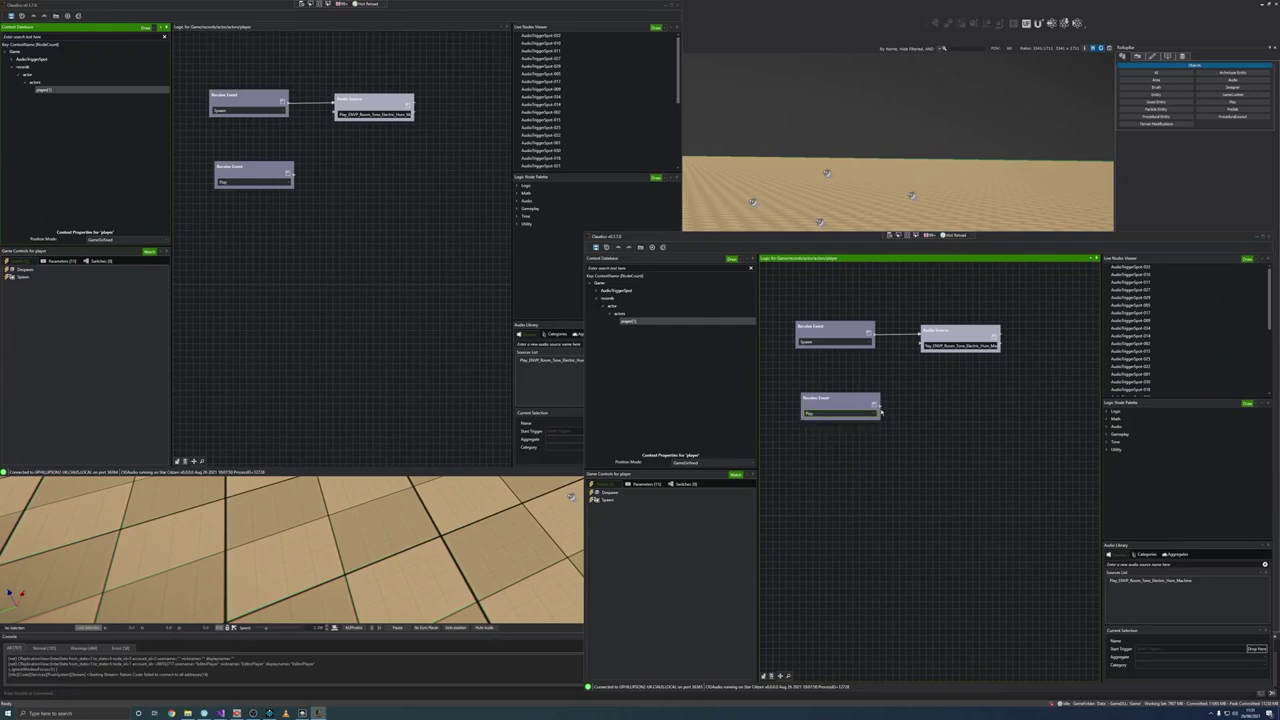
drag(878, 405, 922, 339)
drag(835, 398, 831, 373)
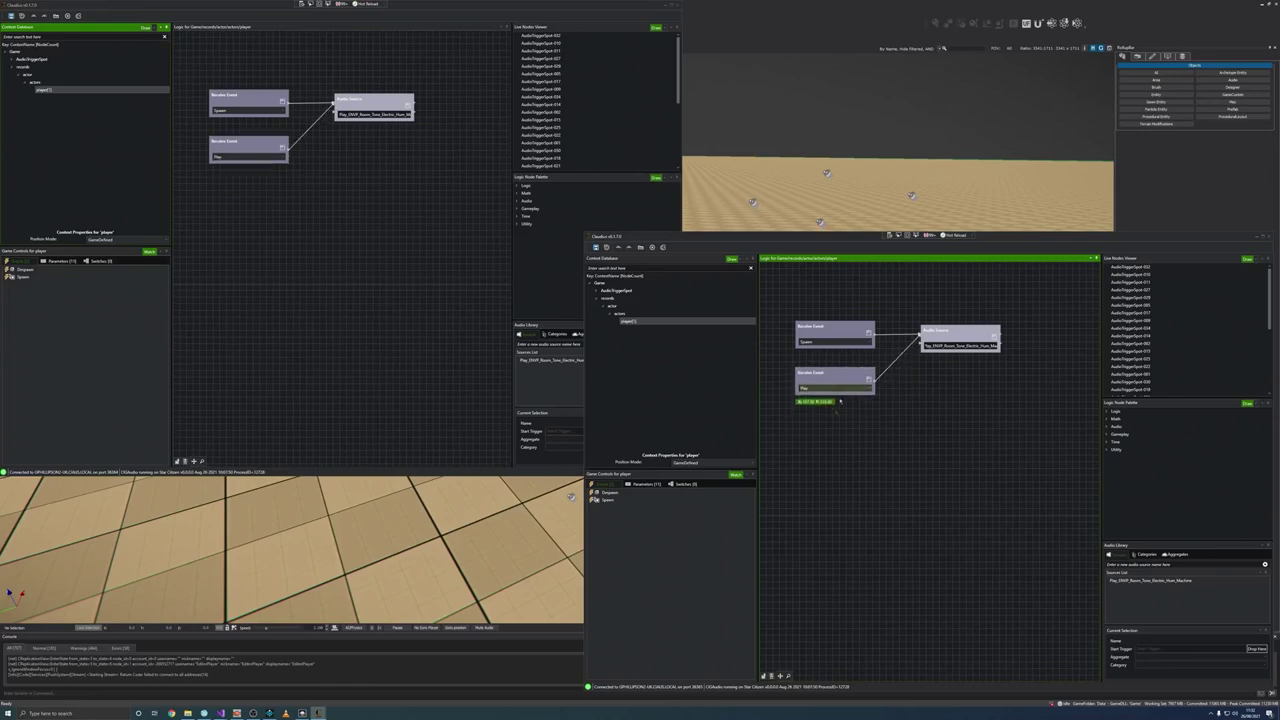
Step: Add a third Receive Event node and align it below the Play node
right_click(812, 418)
click(830, 471)
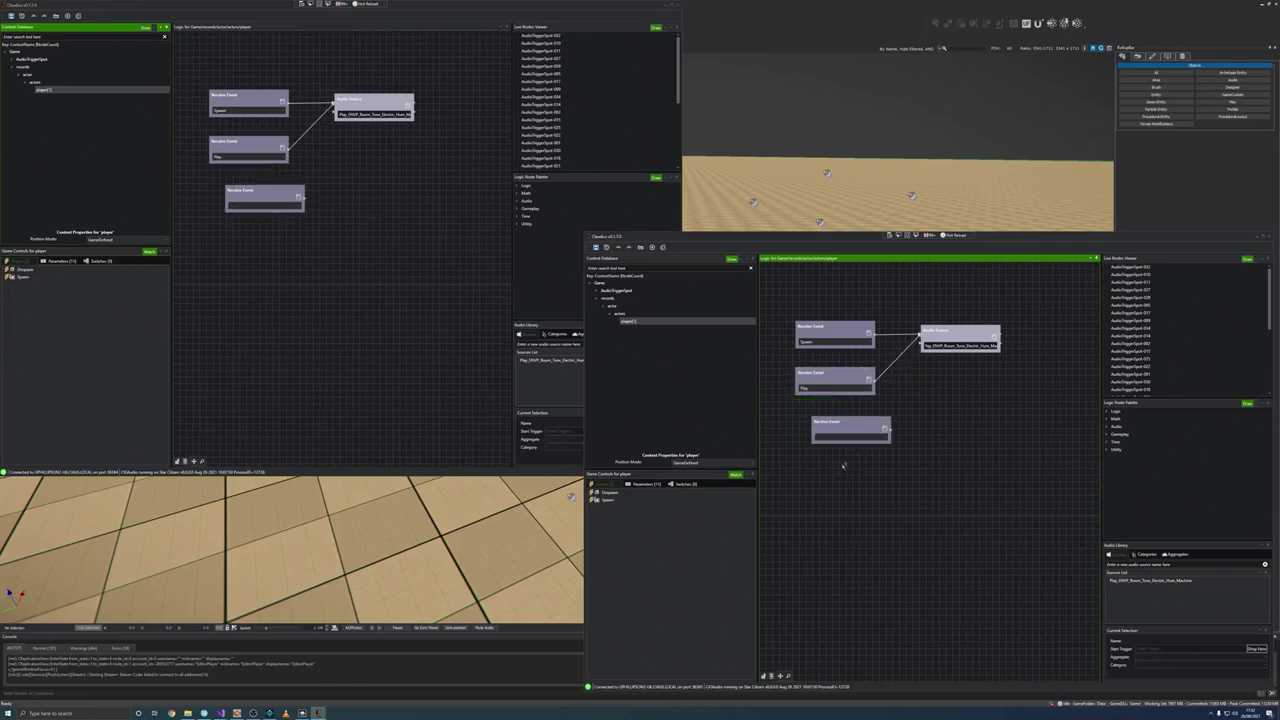
drag(846, 424, 831, 413)
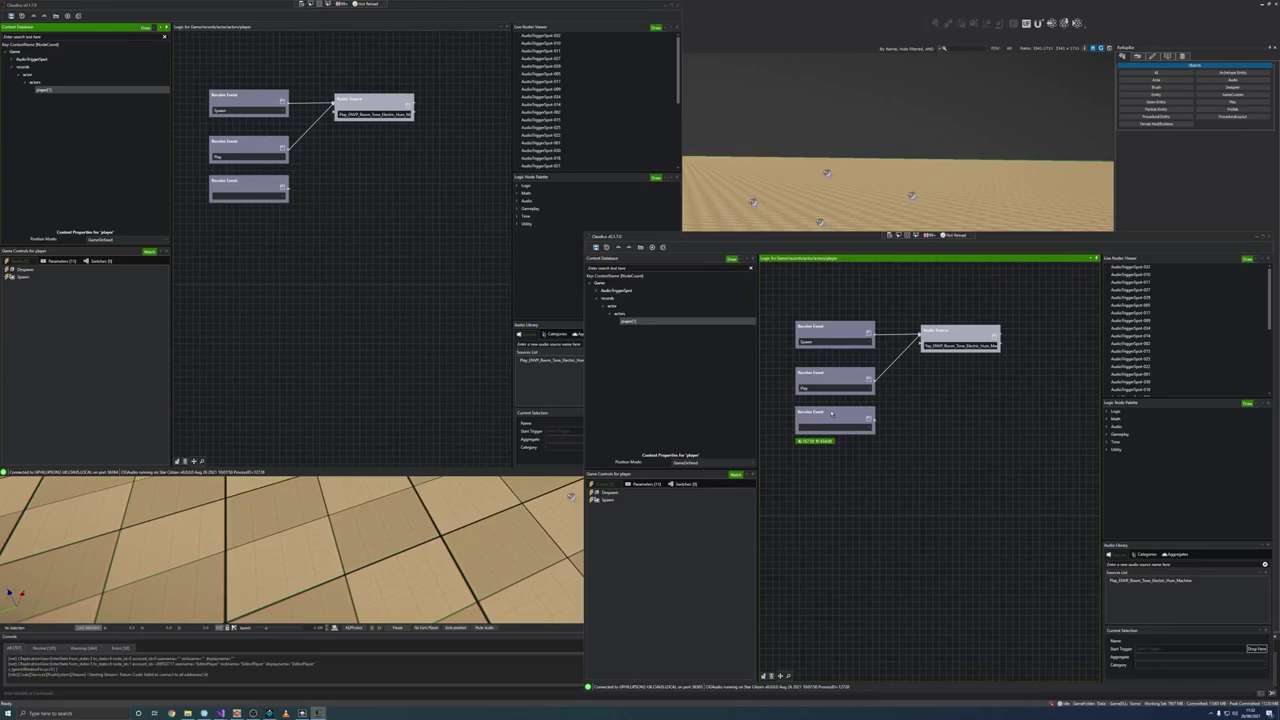